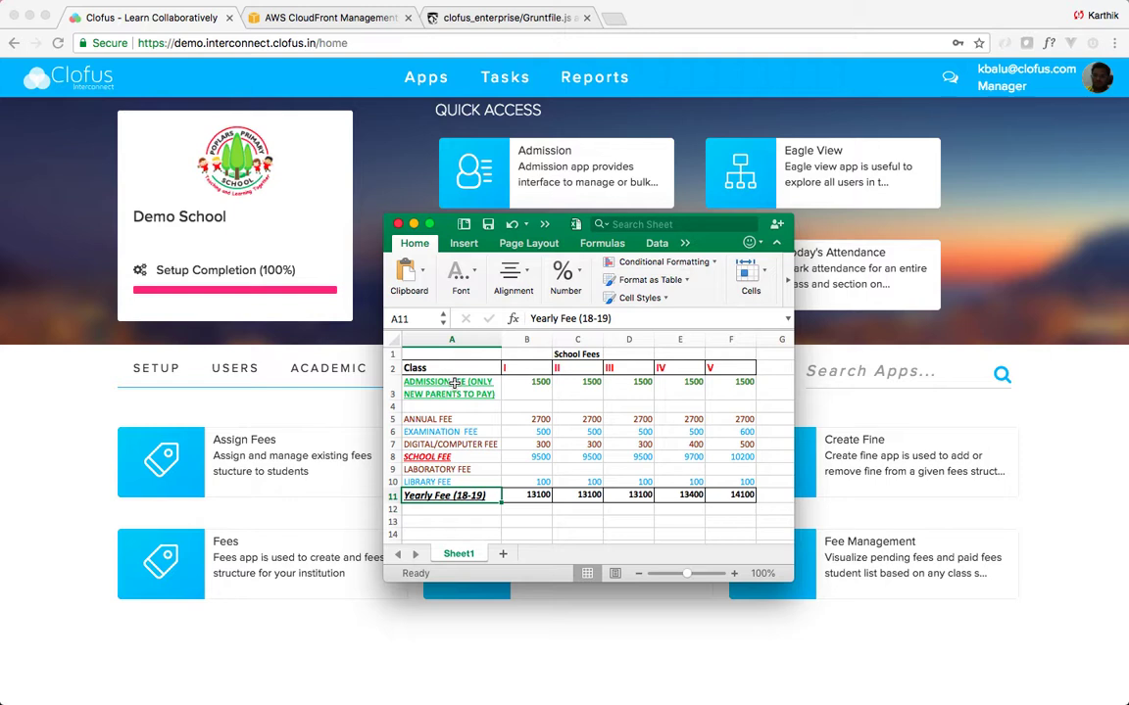
# Open the Fees app from the school home page and start a new fee structure
pyautogui.click(437, 660)
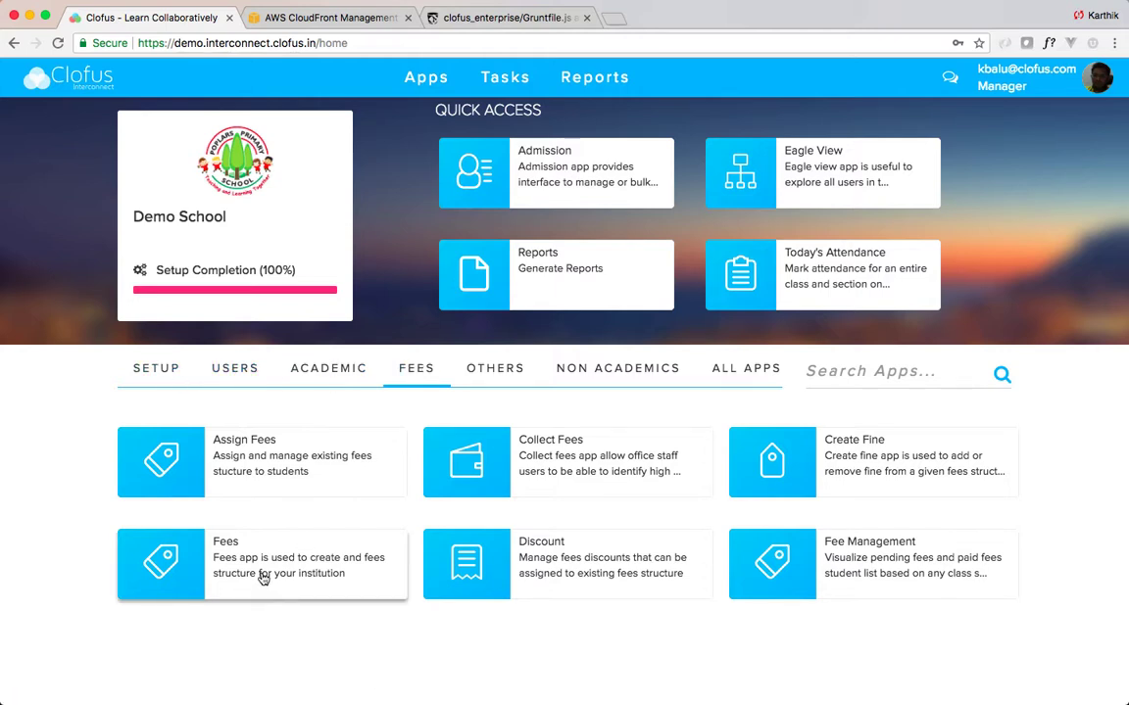
pyautogui.click(307, 575)
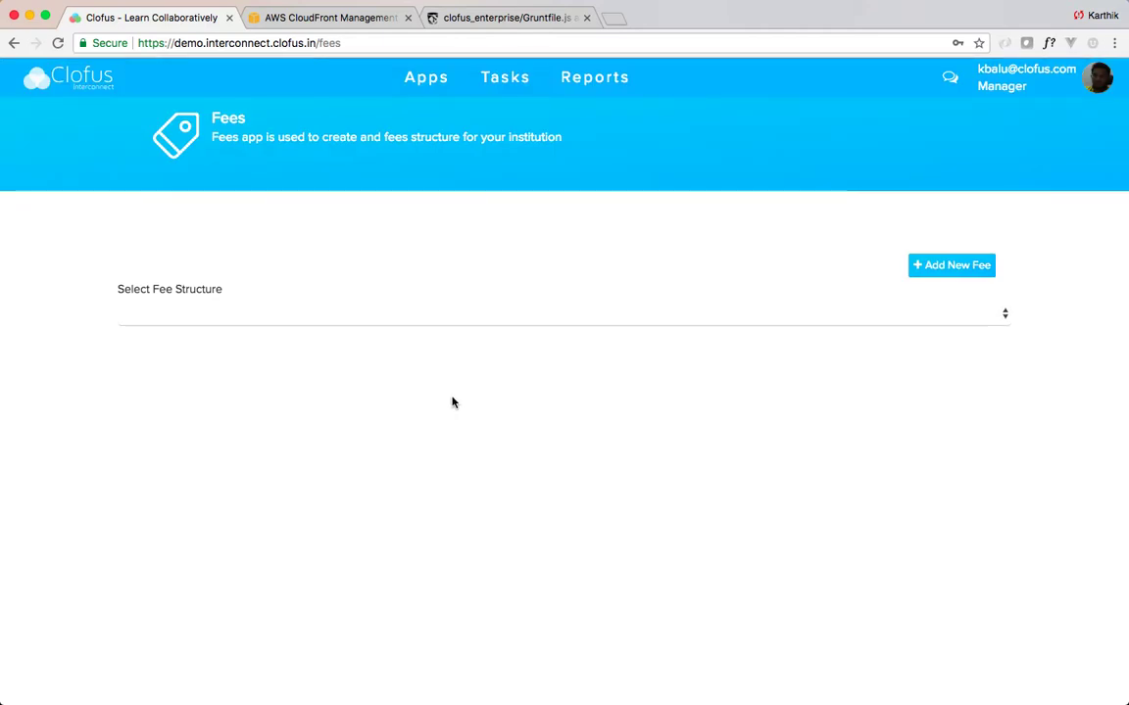
pyautogui.click(946, 266)
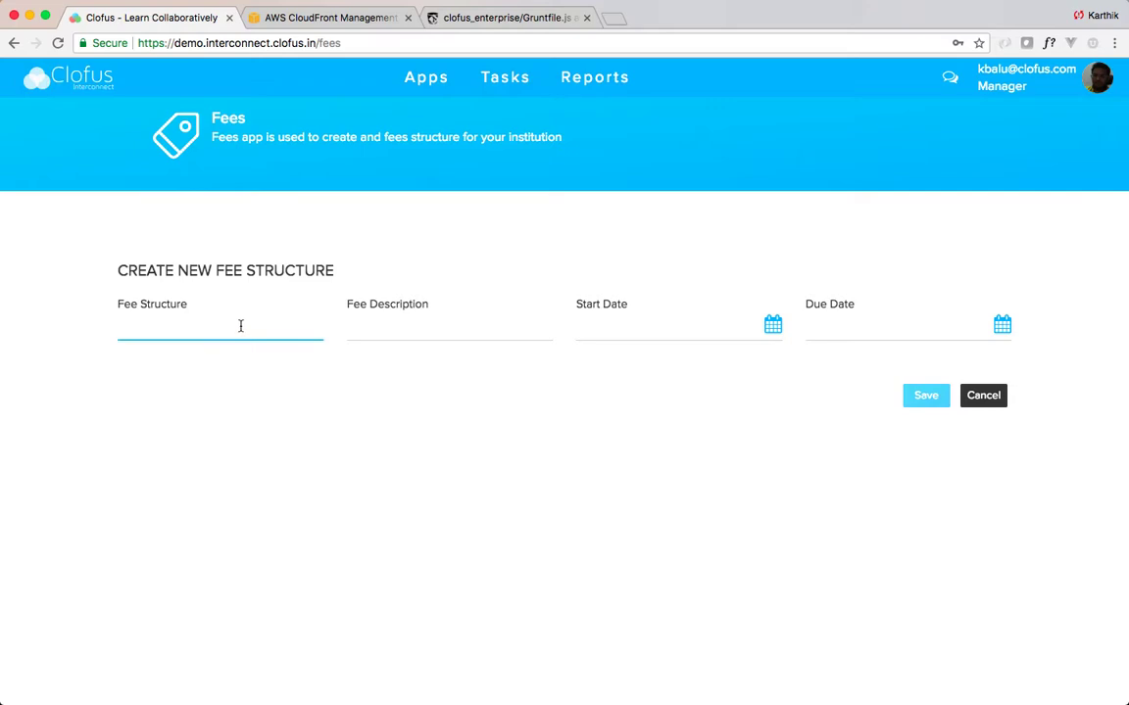
# Check the class label in the Excel fee sheet, then name the fee structure "Class I" and describe it as "Class I Fees"
pyautogui.hotkey('ctrl', 'Up')
pyautogui.click(912, 534)
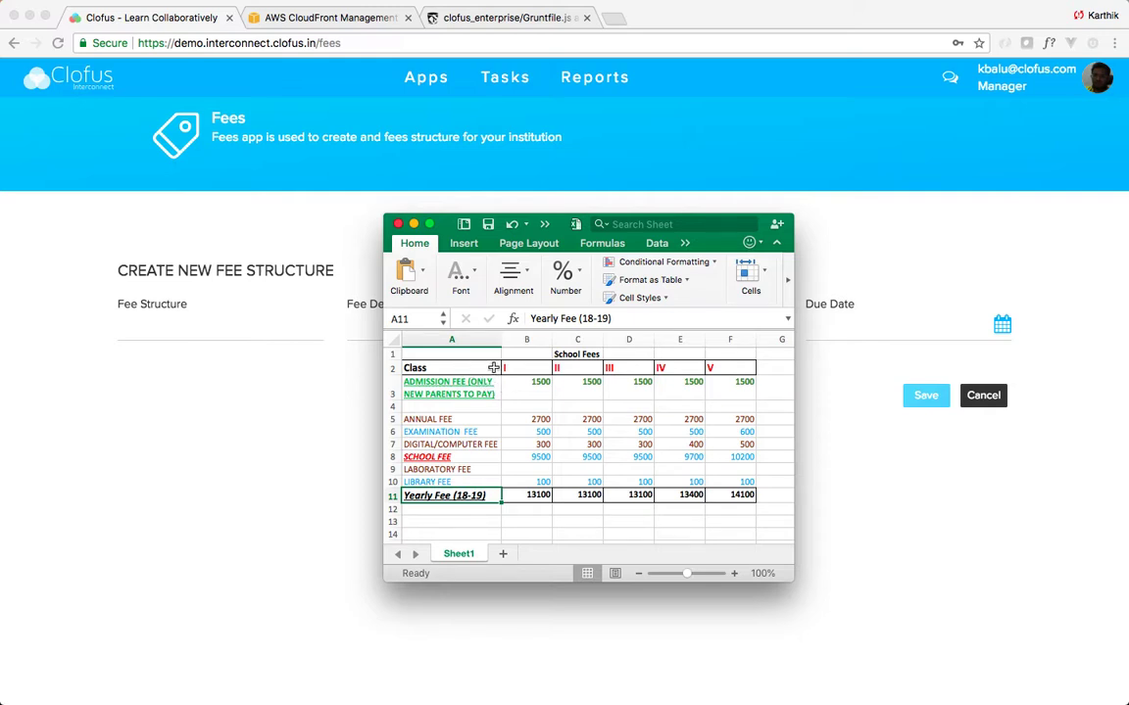
pyautogui.click(492, 369)
pyautogui.click(521, 370)
pyautogui.click(330, 396)
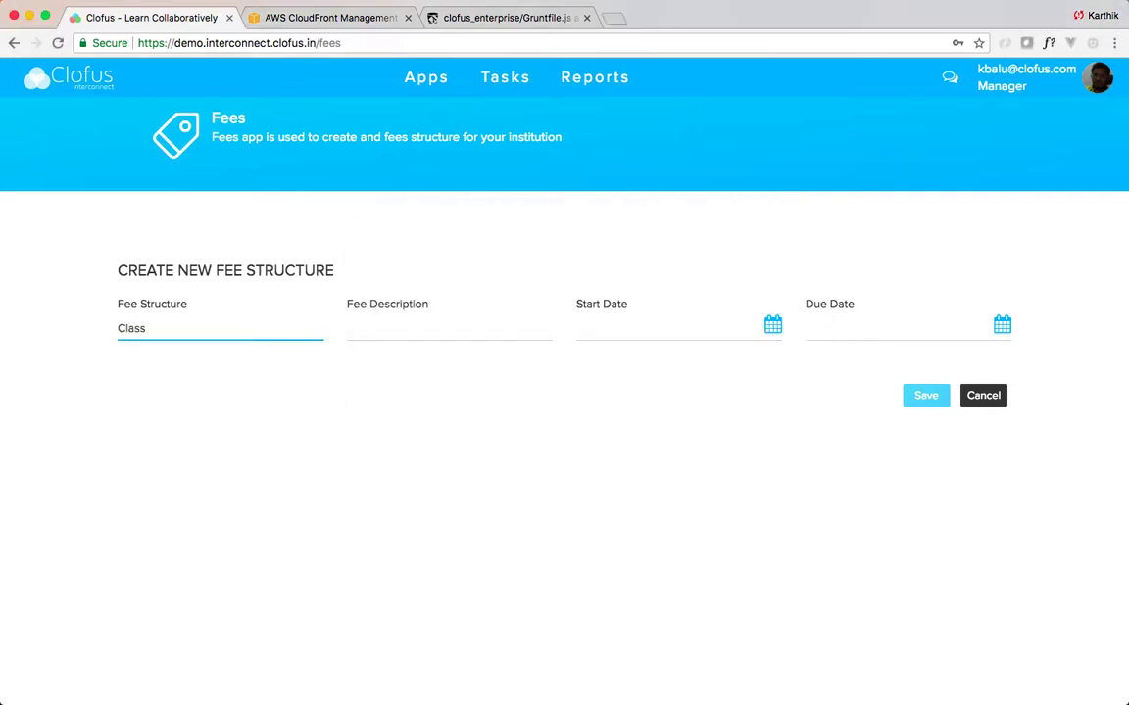
pyautogui.click(387, 325)
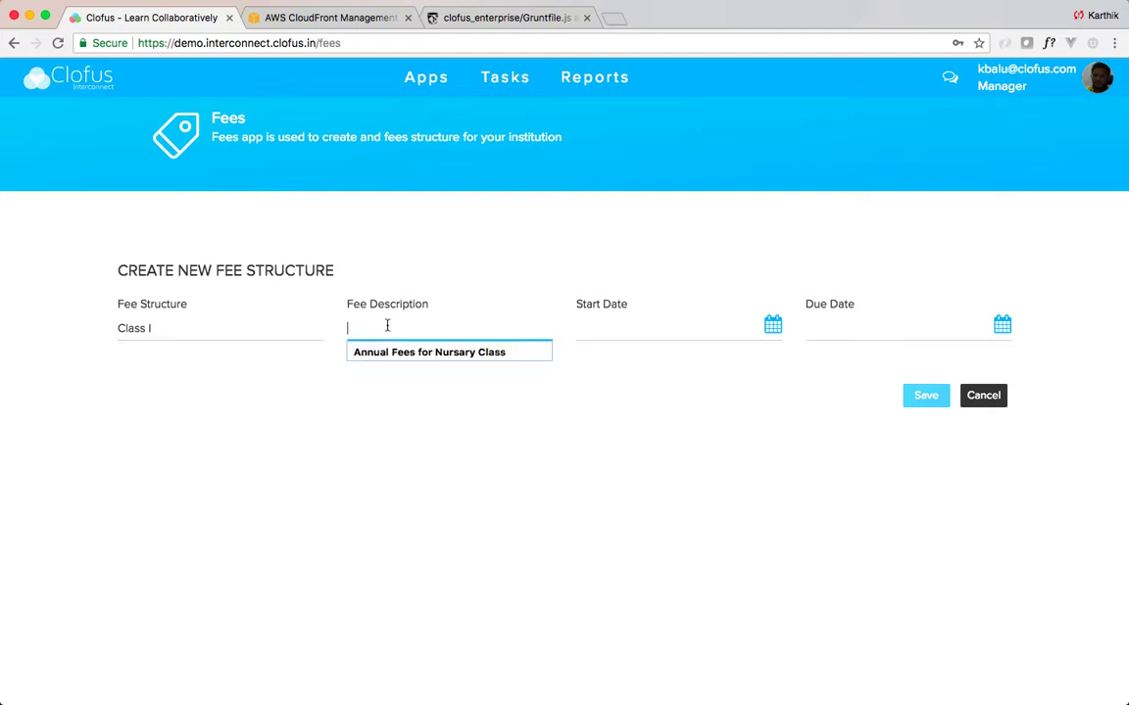
pyautogui.write('Class I Fees')
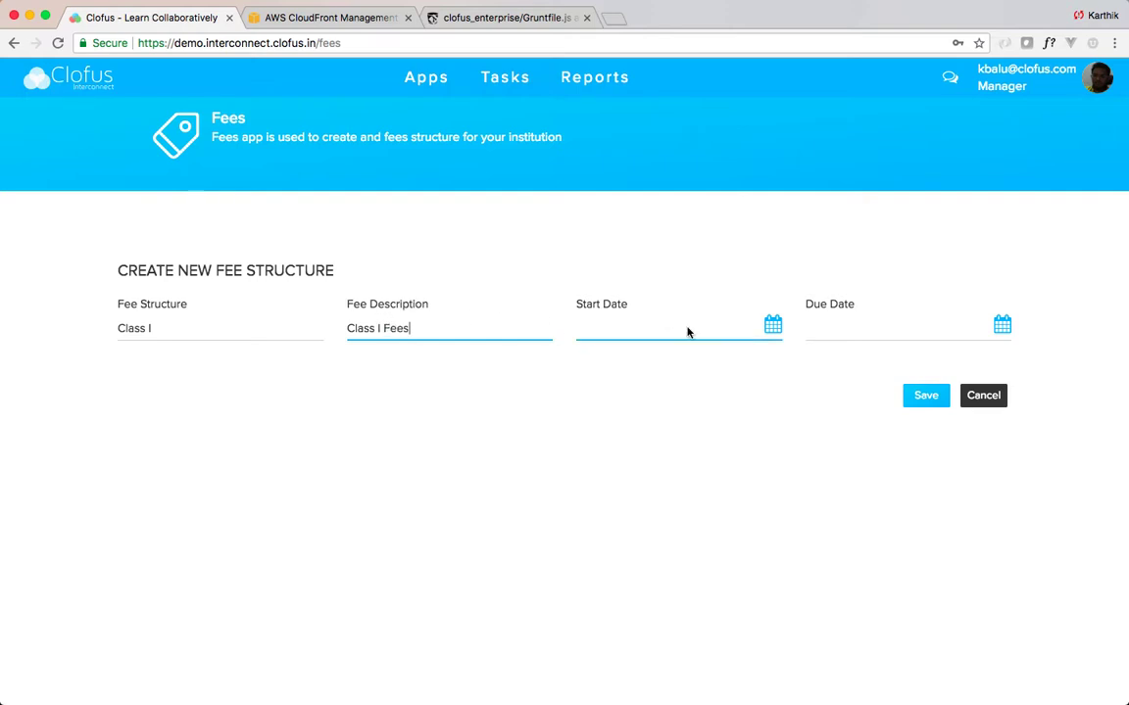
# Set the start date to 2018-06-01 and the due date to 2018-06-30, and save the fee structure
pyautogui.click(772, 323)
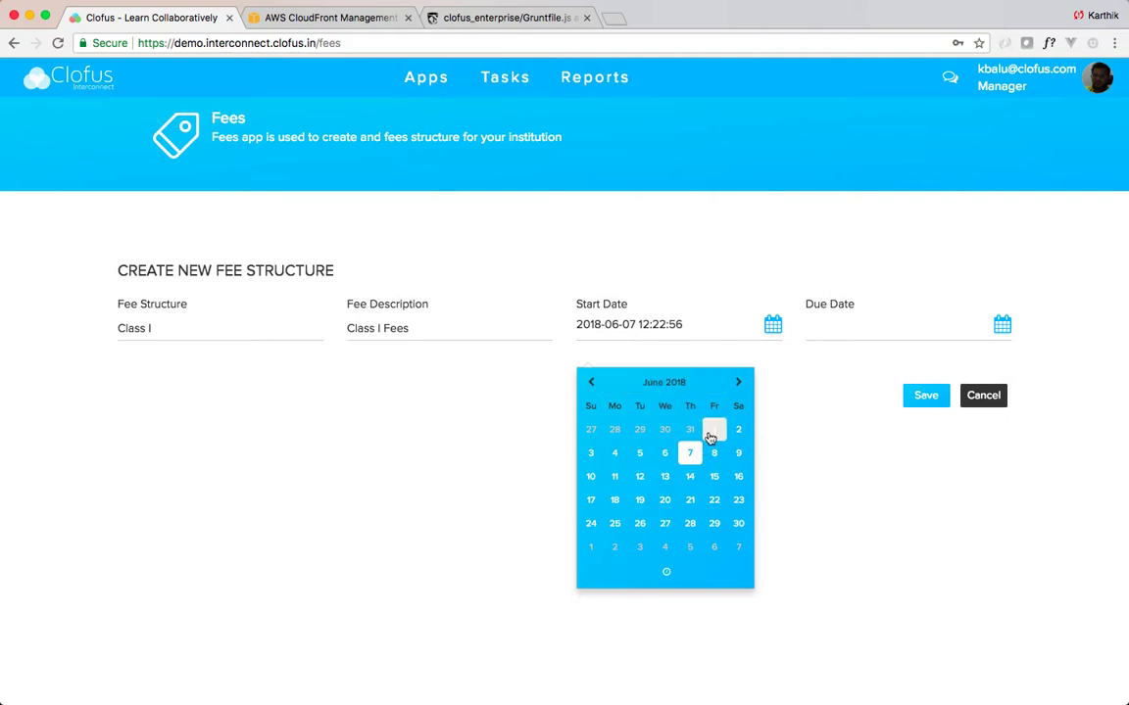
pyautogui.click(713, 430)
pyautogui.click(1000, 327)
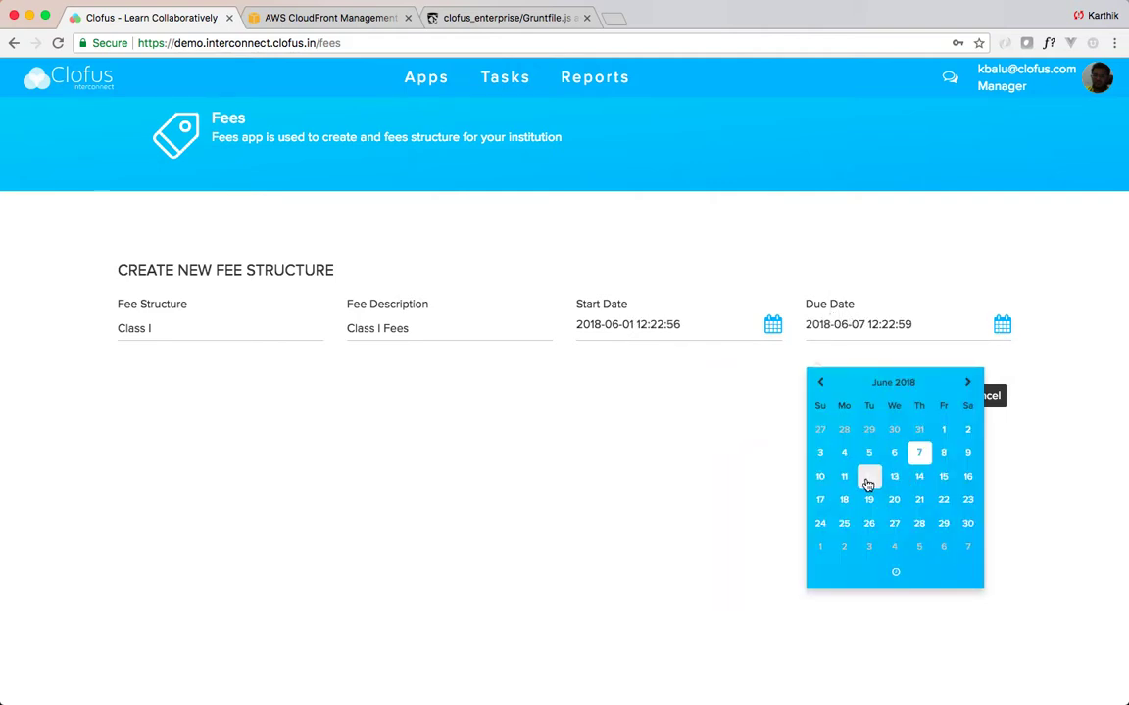
pyautogui.click(967, 523)
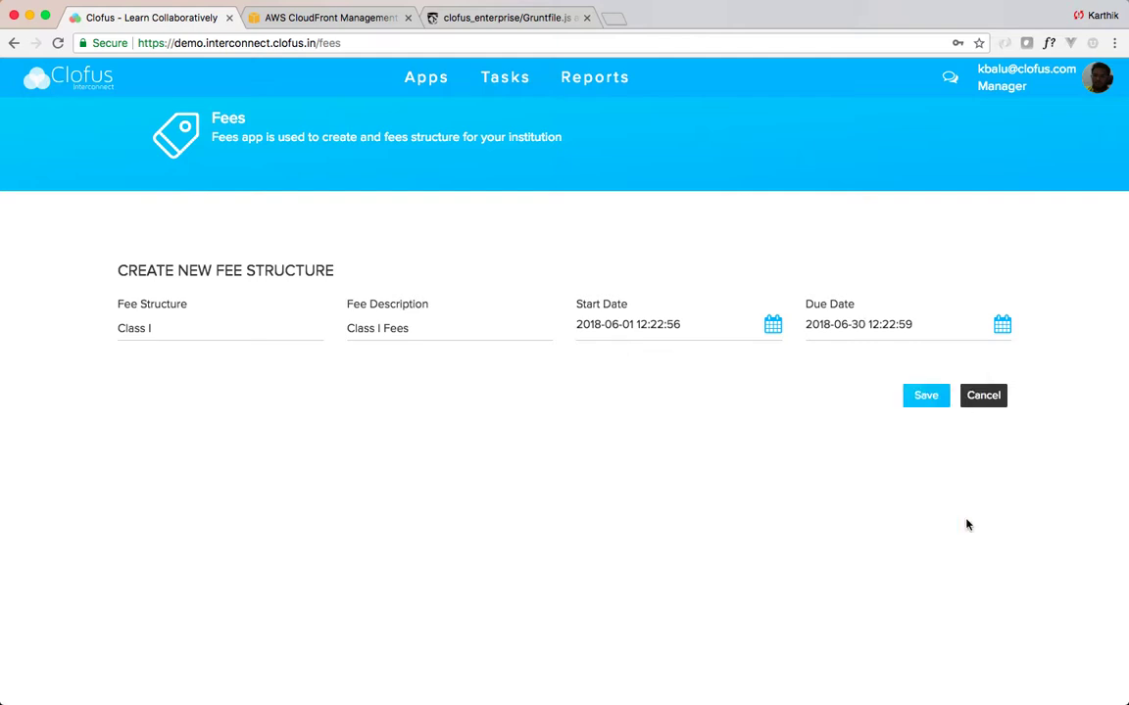
pyautogui.click(924, 398)
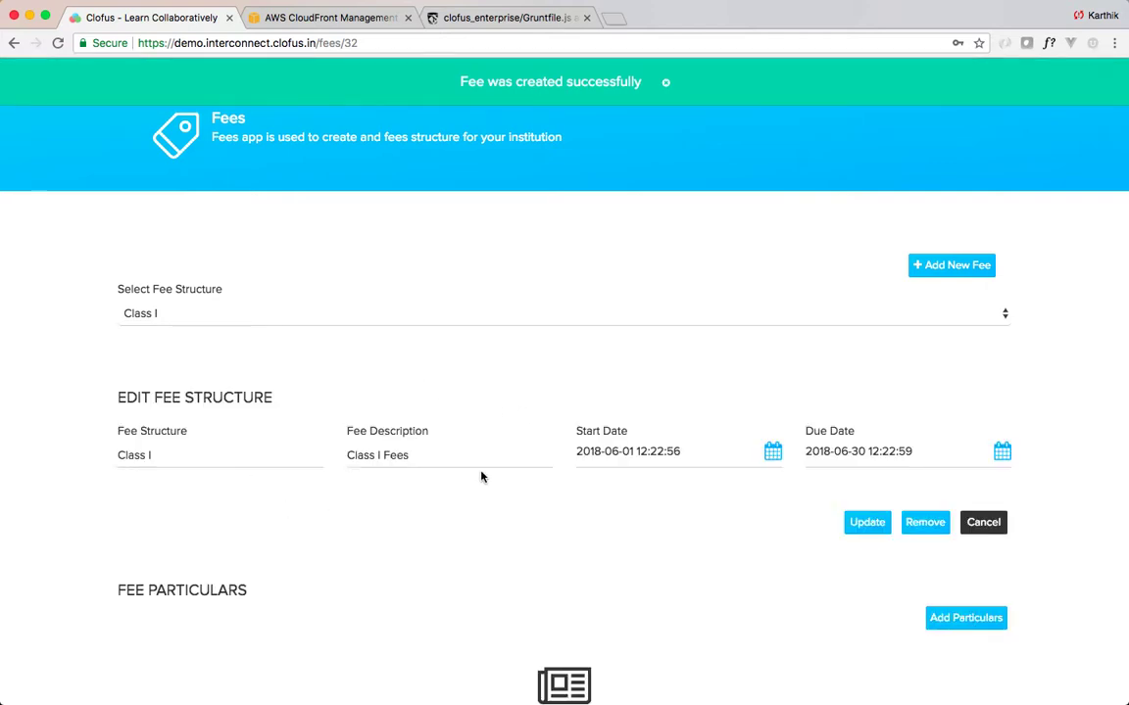
# Add a fee particular to Class I and copy its name, ANNUAL FEE, from the Excel fee sheet
pyautogui.scroll(-3, 521, 555)
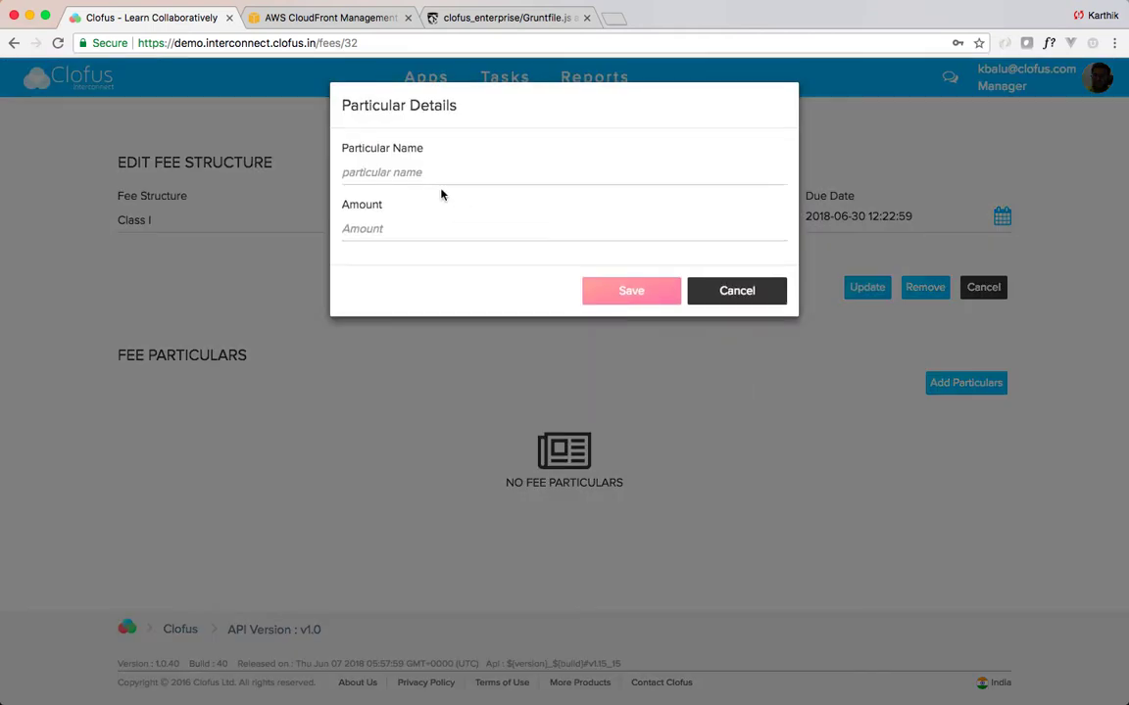
pyautogui.click(431, 171)
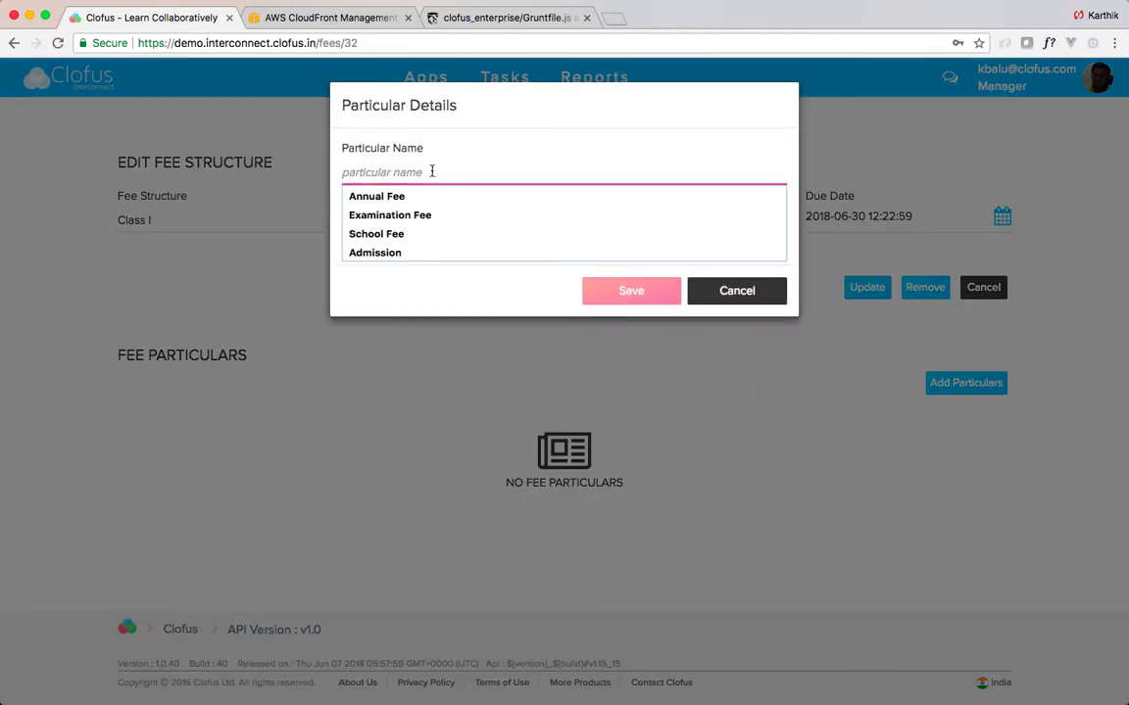
pyautogui.hotkey('ctrl', 'Up')
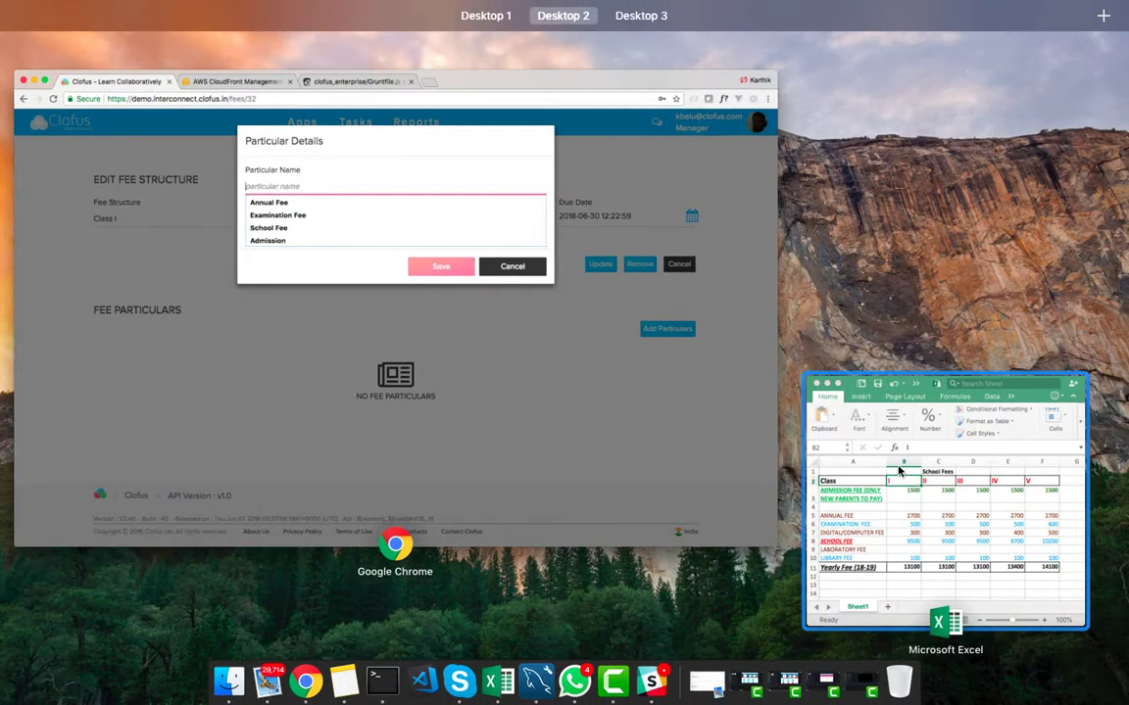
pyautogui.click(901, 470)
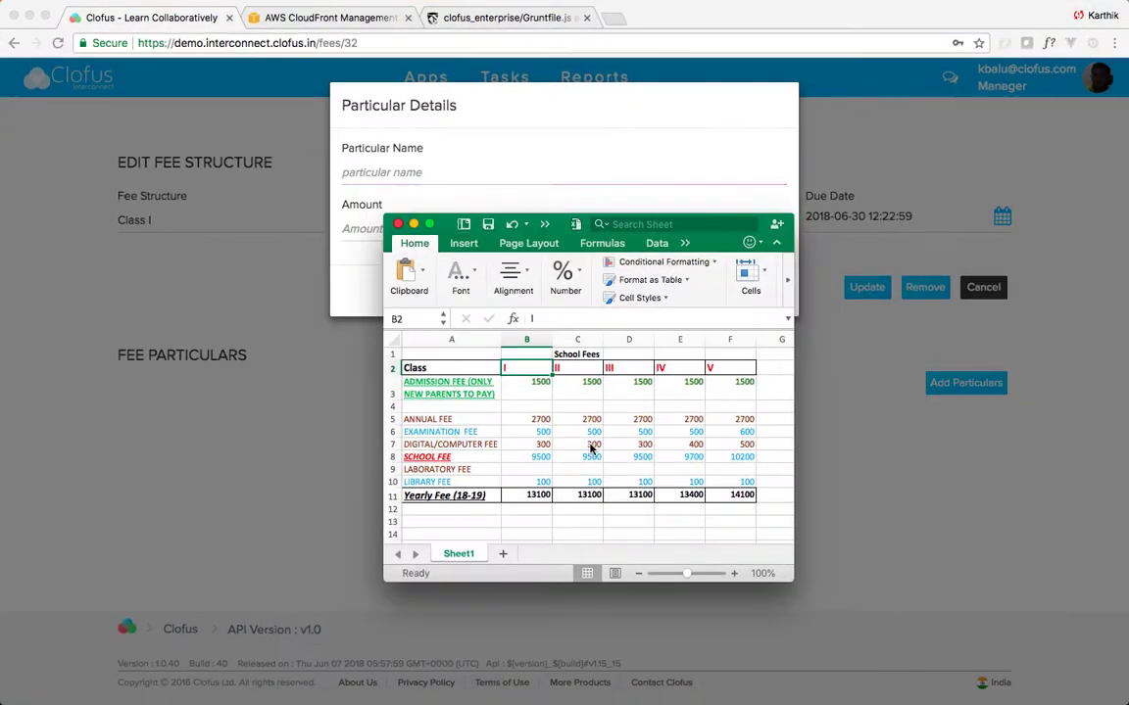
pyautogui.click(449, 391)
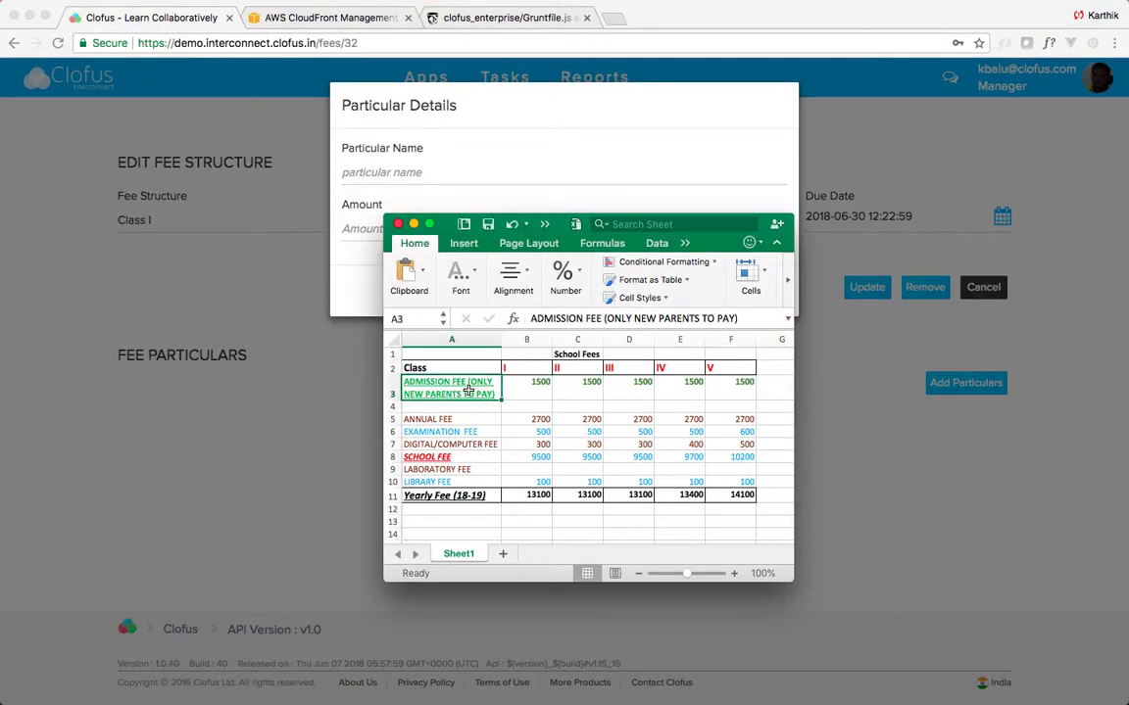
pyautogui.click(454, 420)
pyautogui.press('super+c')
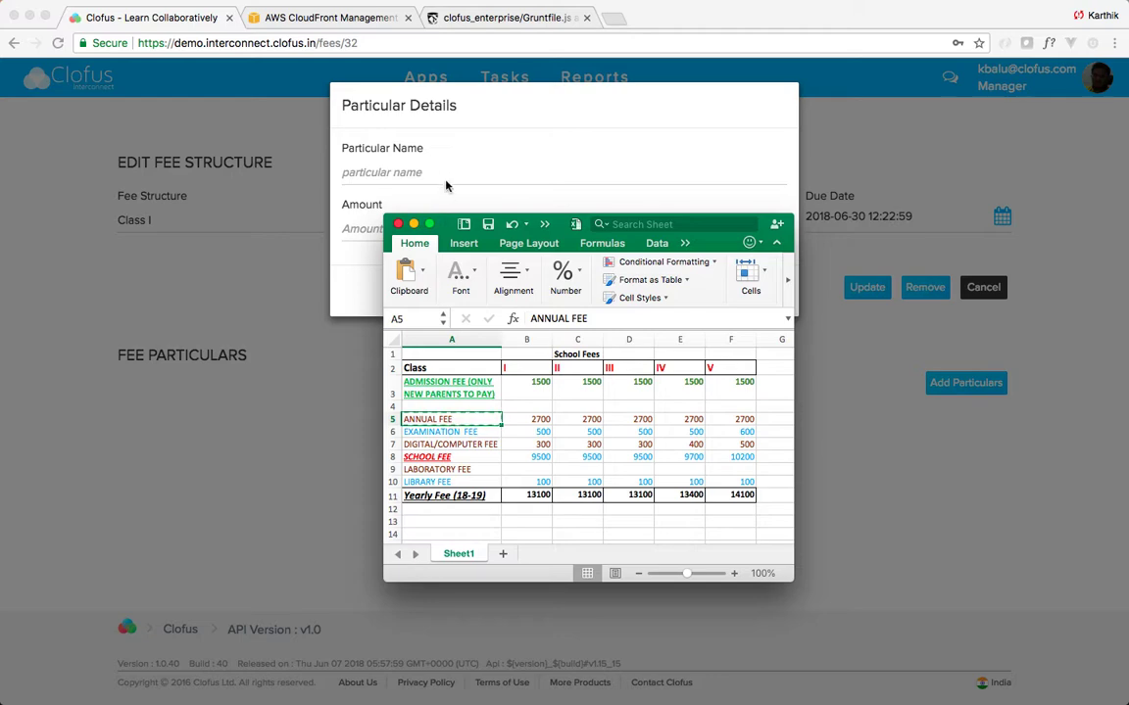
pyautogui.click(445, 177)
pyautogui.press('super+v')
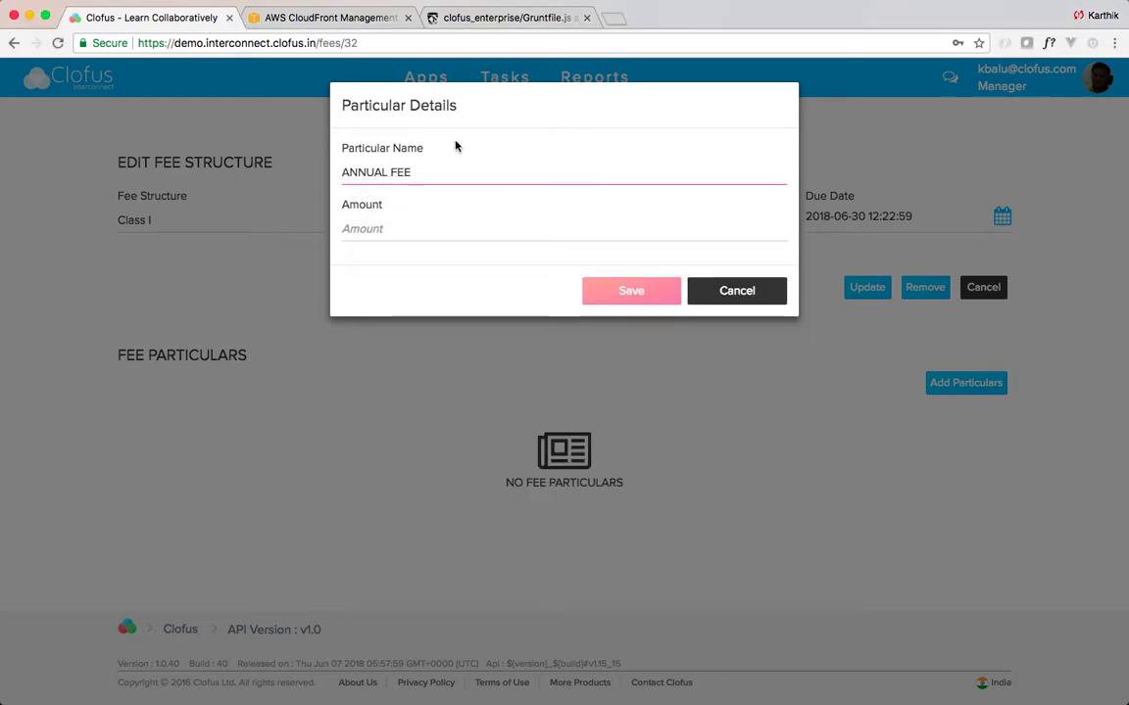
# Copy the Class I annual fee amount, 2700, from the Excel sheet into the particular and save it
pyautogui.click(397, 229)
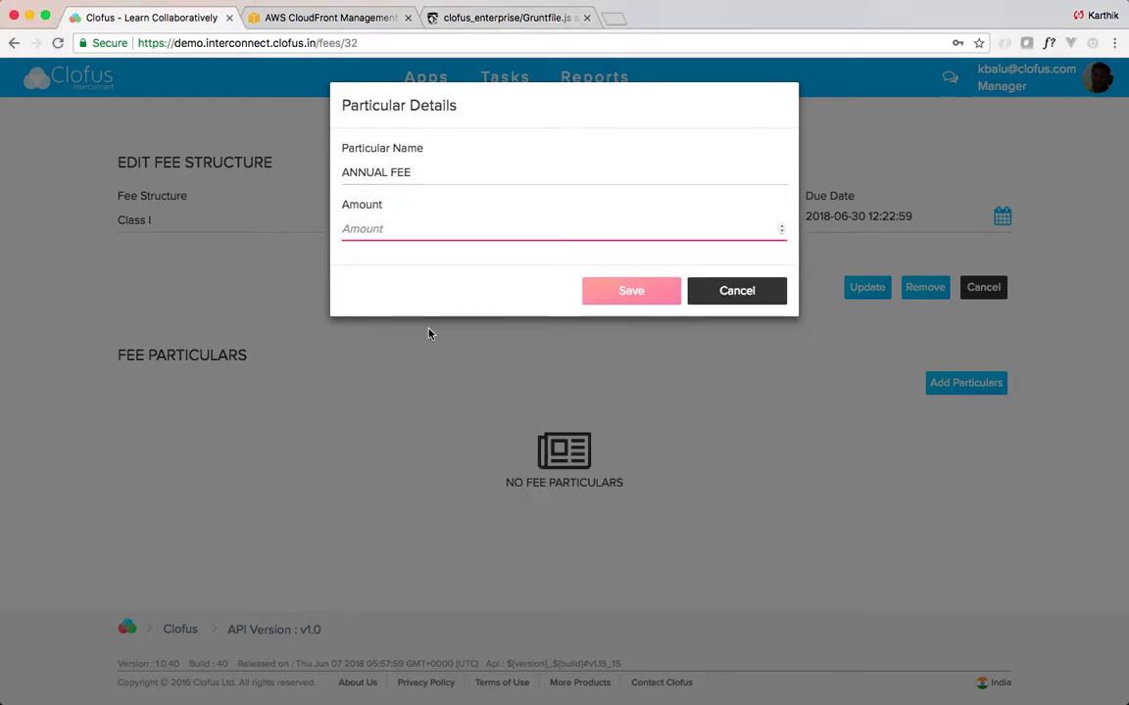
pyautogui.hotkey('ctrl', 'Up')
pyautogui.click(826, 467)
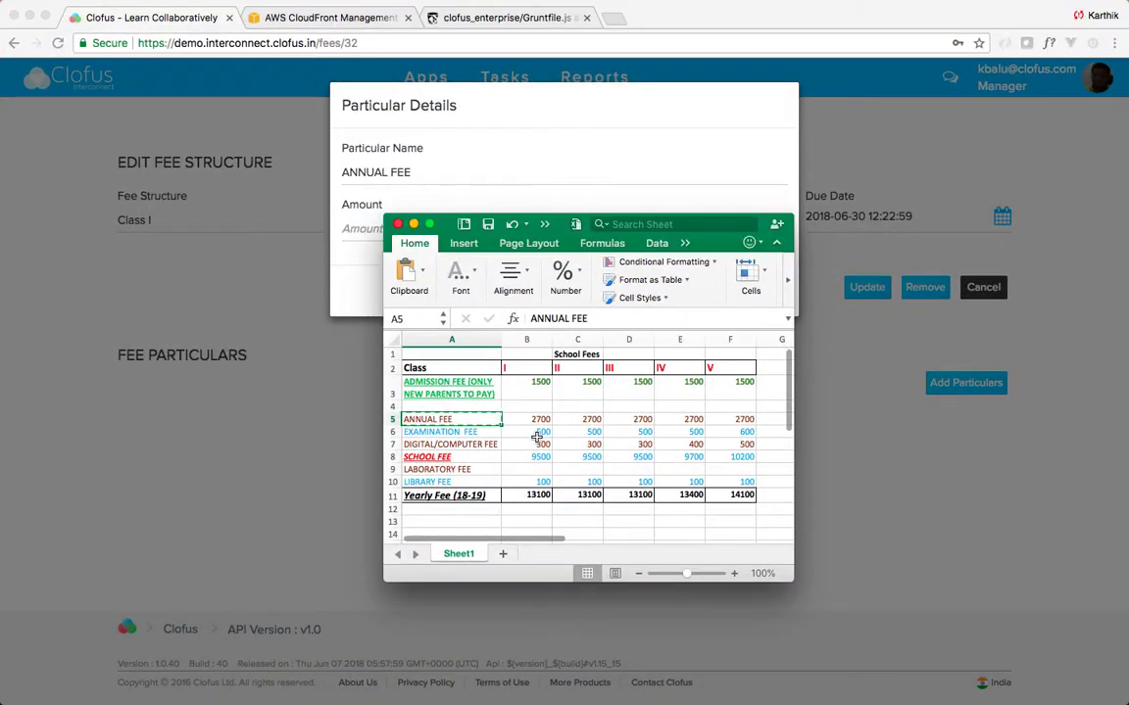
pyautogui.click(545, 421)
pyautogui.press('super+c')
pyautogui.click(523, 180)
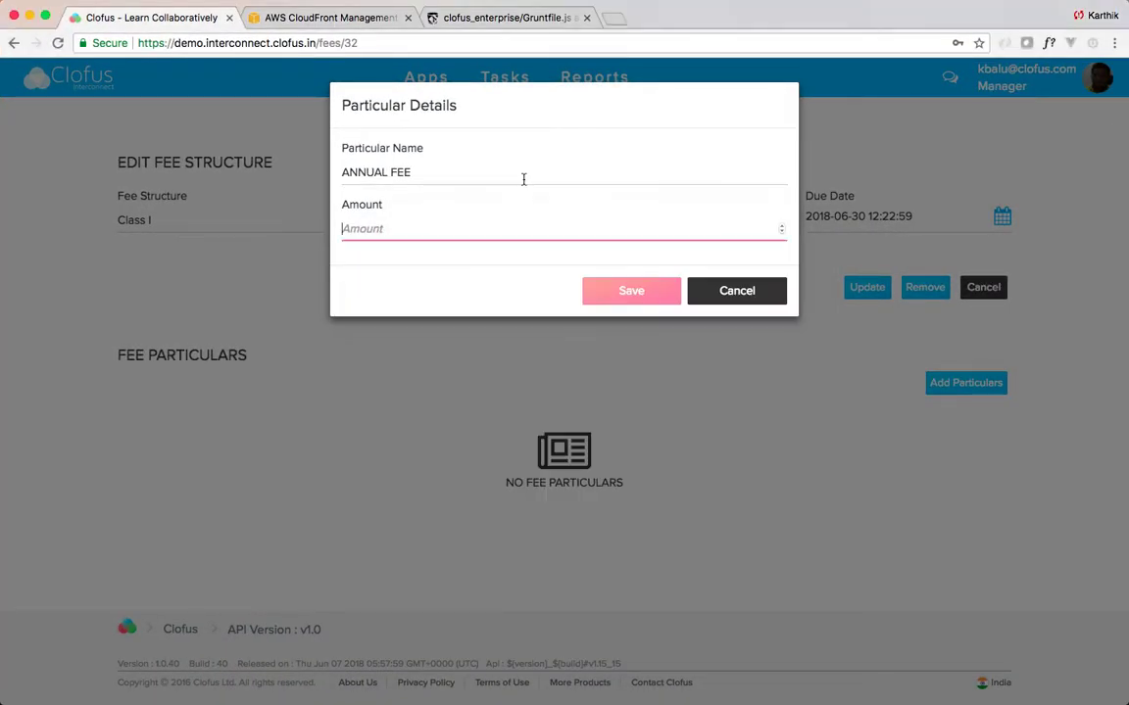
pyautogui.press('super+v')
pyautogui.click(628, 295)
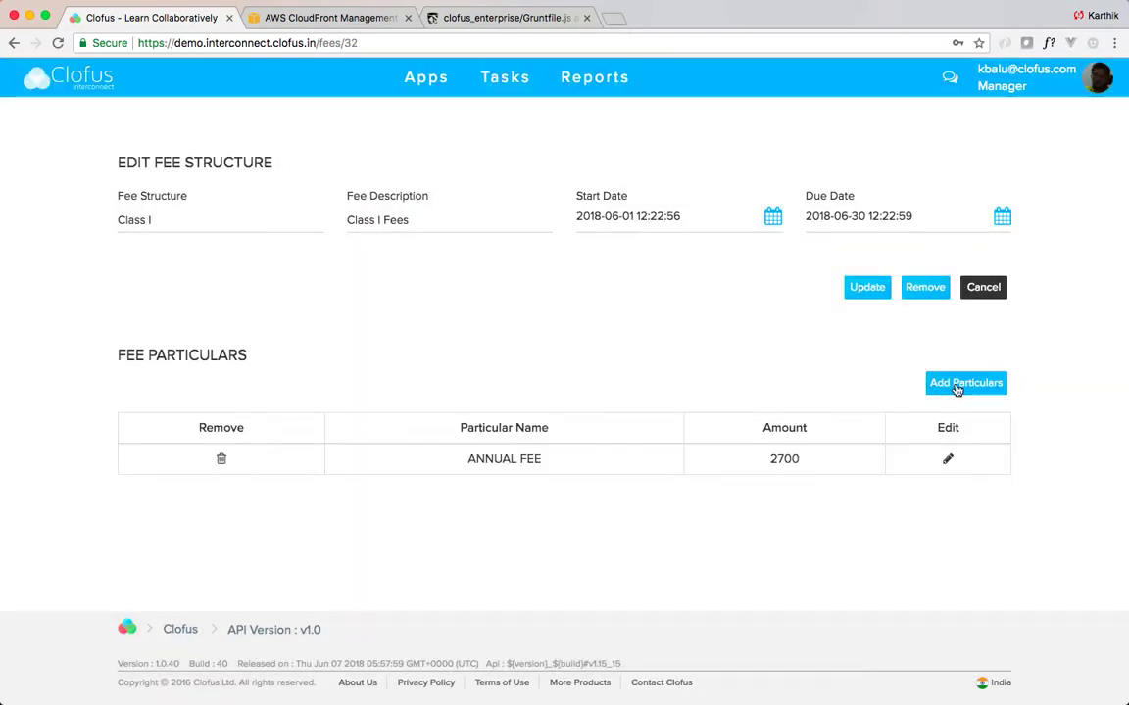
# Add another fee particular and copy its name, EXAMINATION FEE, from the Excel fee sheet
pyautogui.click(957, 389)
pyautogui.hotkey('ctrl', 'Up')
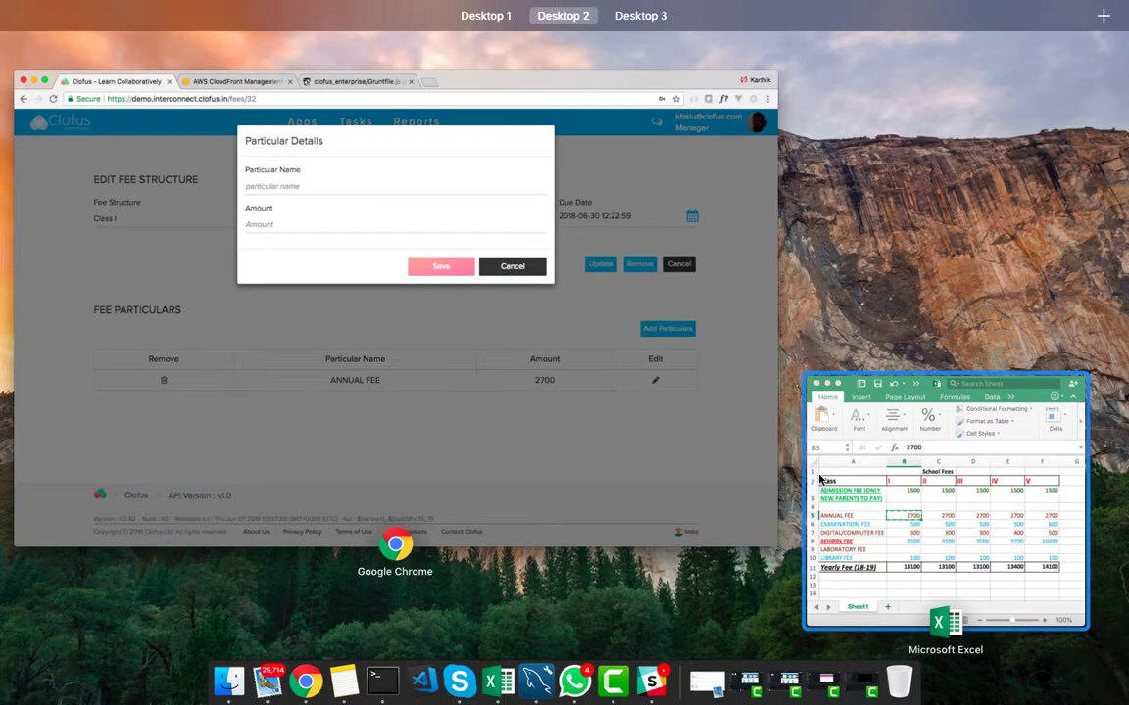
pyautogui.click(855, 490)
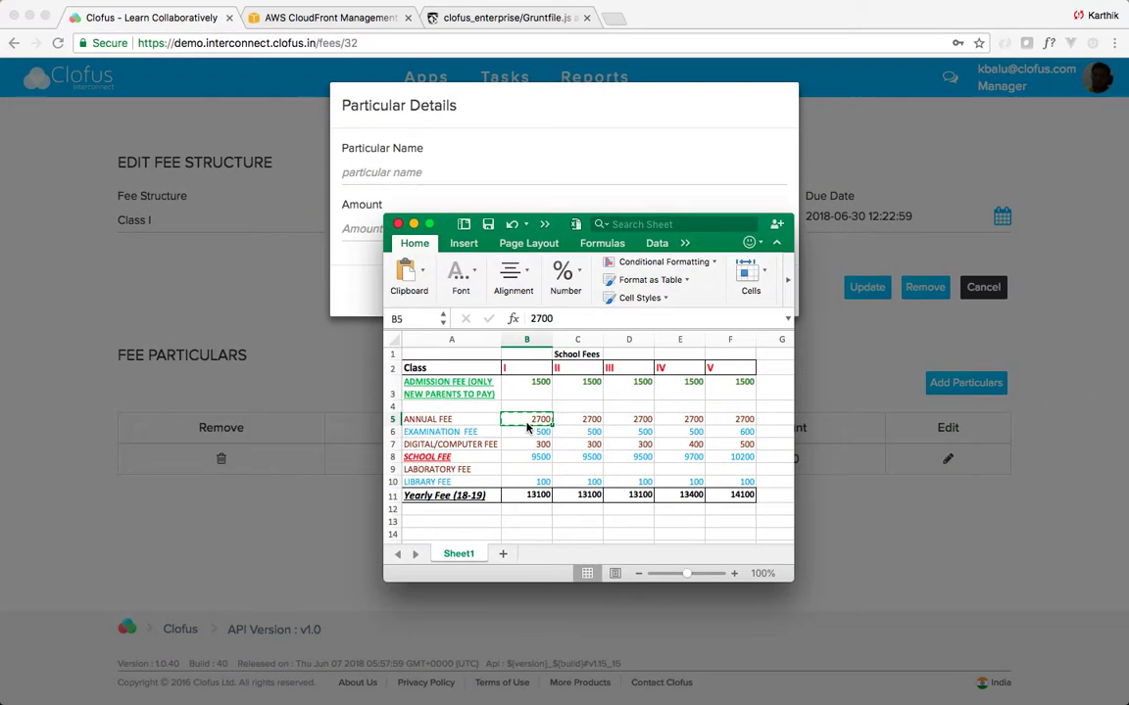
pyautogui.click(462, 433)
pyautogui.click(441, 171)
pyautogui.press('super+v')
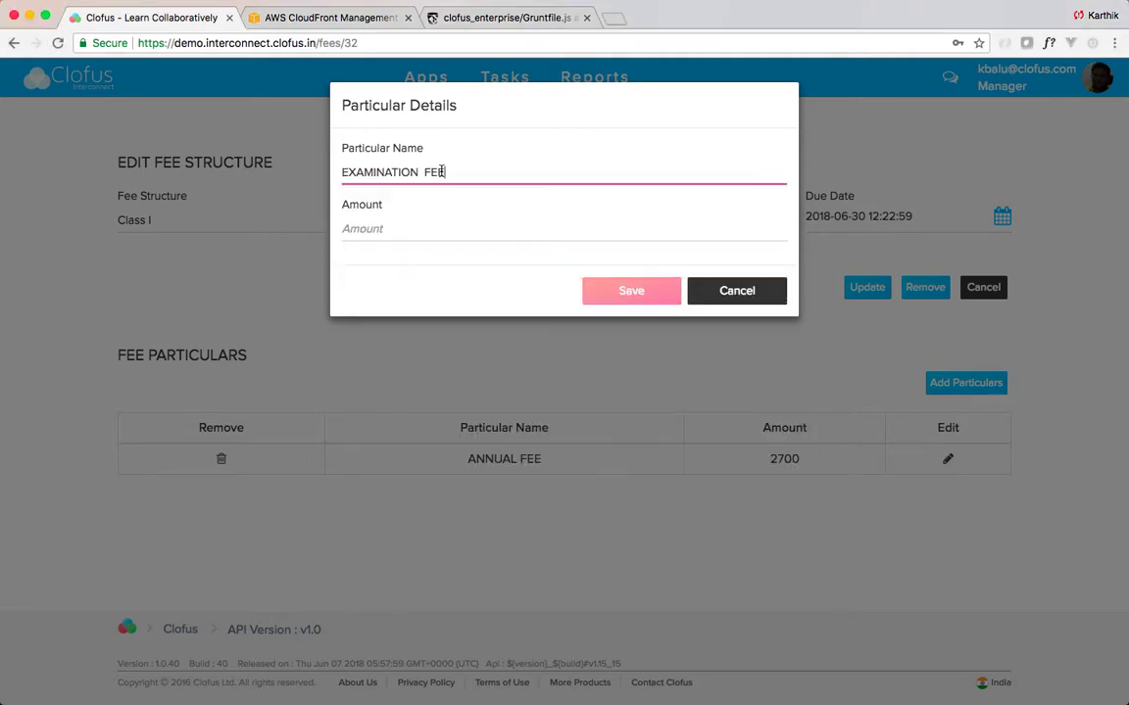
# Copy the Class I examination fee amount, 500, from the Excel sheet into the particular and save it
pyautogui.hotkey('ctrl', 'Up')
pyautogui.click(899, 512)
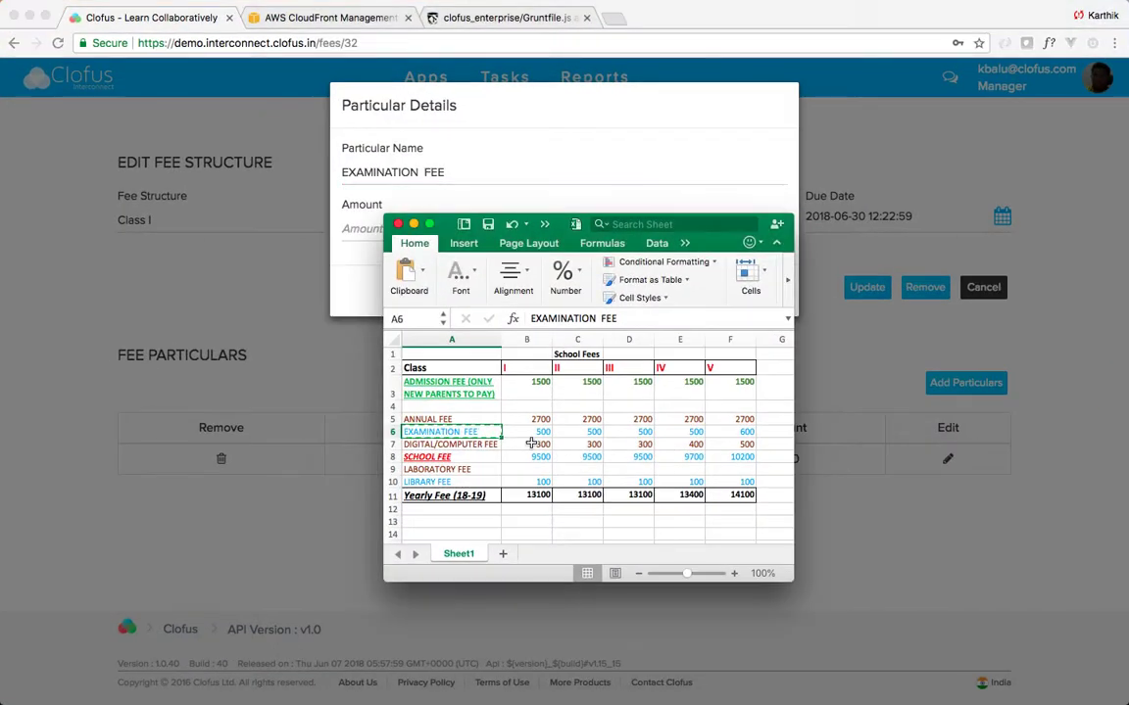
pyautogui.click(540, 434)
pyautogui.press('super+c')
pyautogui.click(544, 176)
pyautogui.click(516, 221)
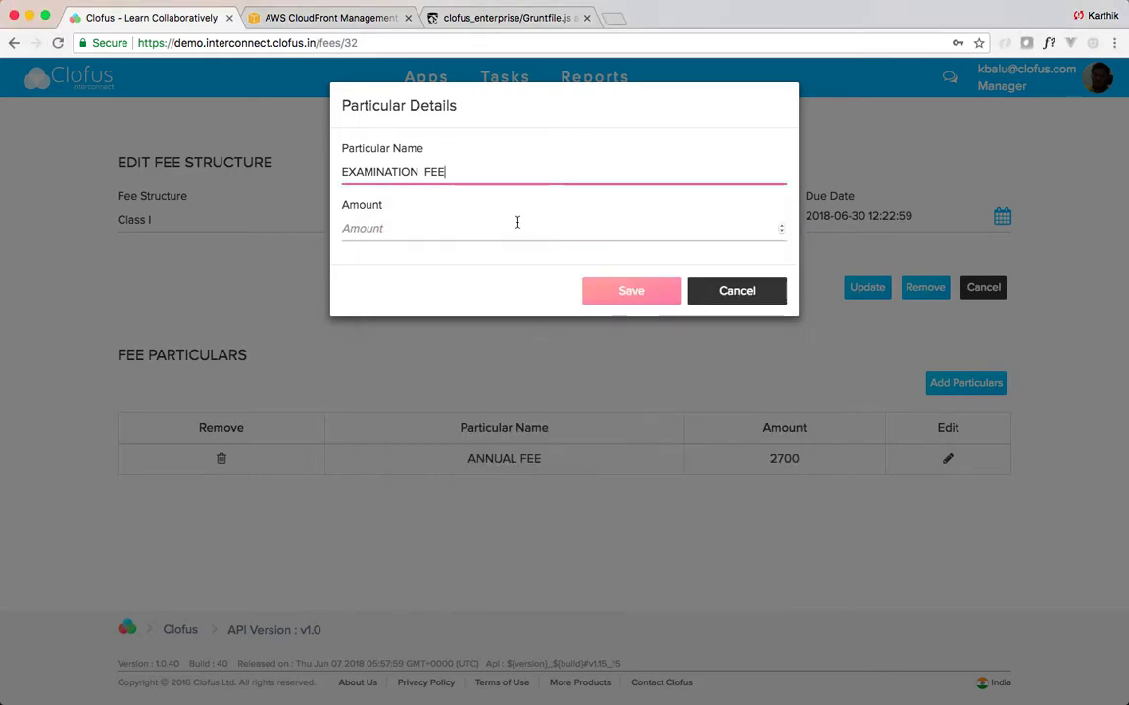
pyautogui.press('super+v')
pyautogui.click(619, 298)
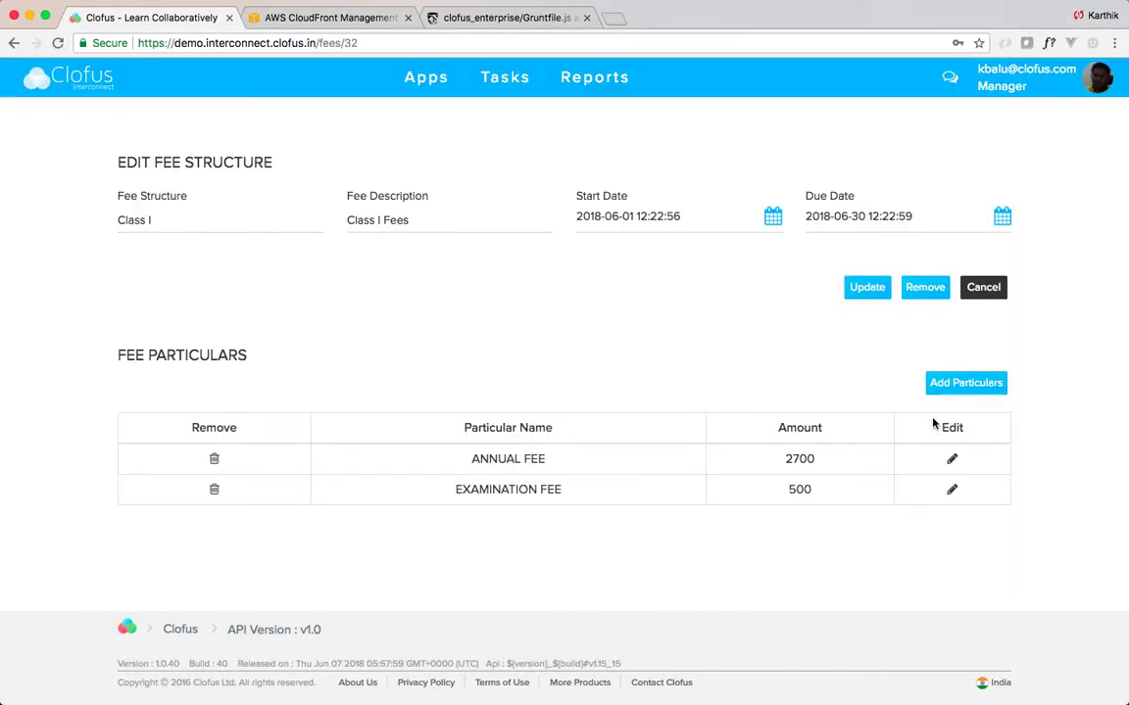
# Add a third fee particular and copy its name, DIGITAL/COMPUTER FEE, from the Excel fee sheet
pyautogui.click(950, 383)
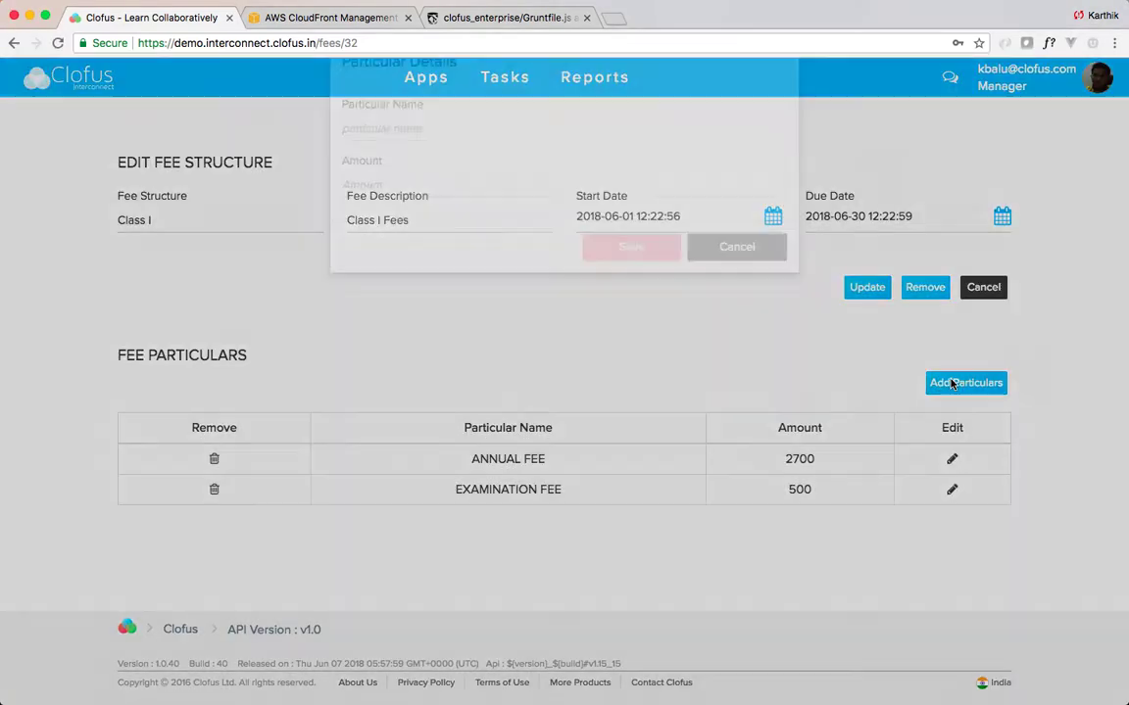
pyautogui.hotkey('ctrl', 'Up')
pyautogui.click(950, 519)
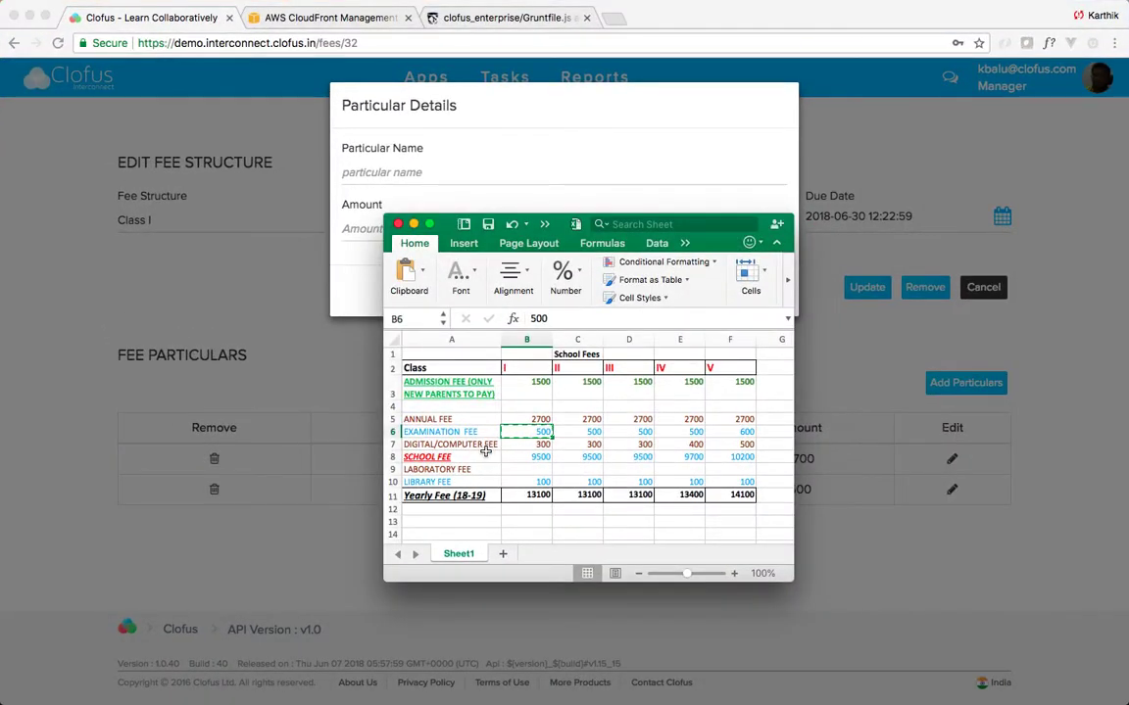
pyautogui.click(479, 446)
pyautogui.press('super+c')
pyautogui.click(448, 174)
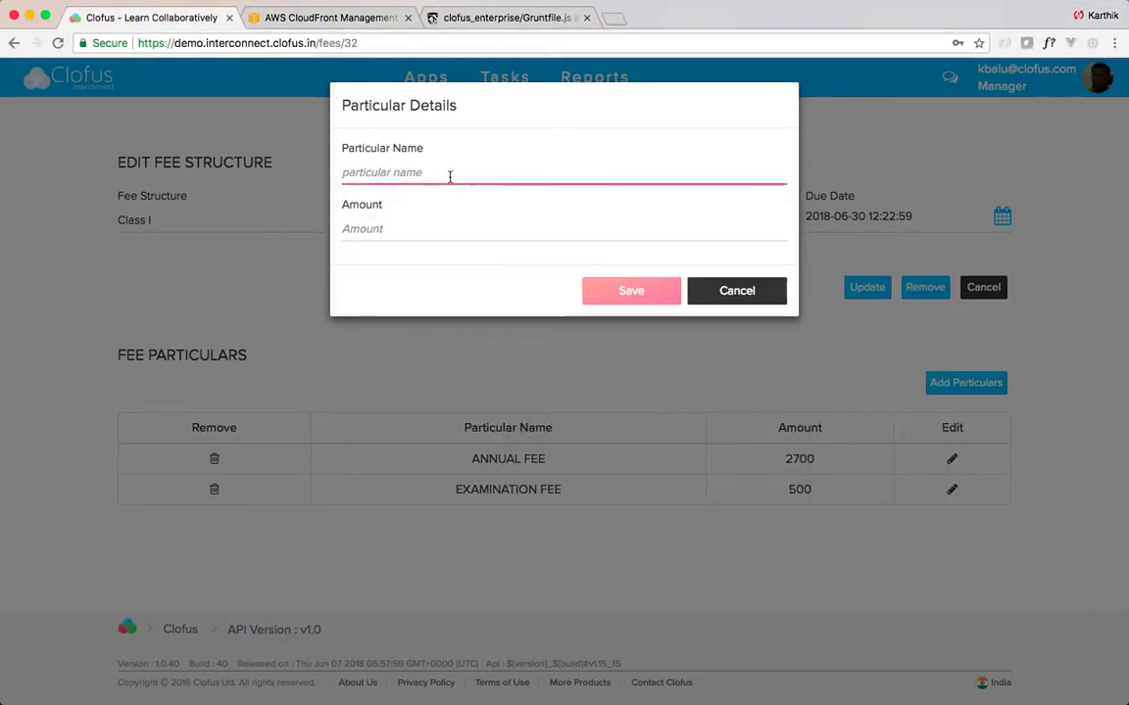
pyautogui.press('super+v')
# Set the digital/computer fee amount to 300 and save the particular
pyautogui.press('Tab')
pyautogui.write('3')
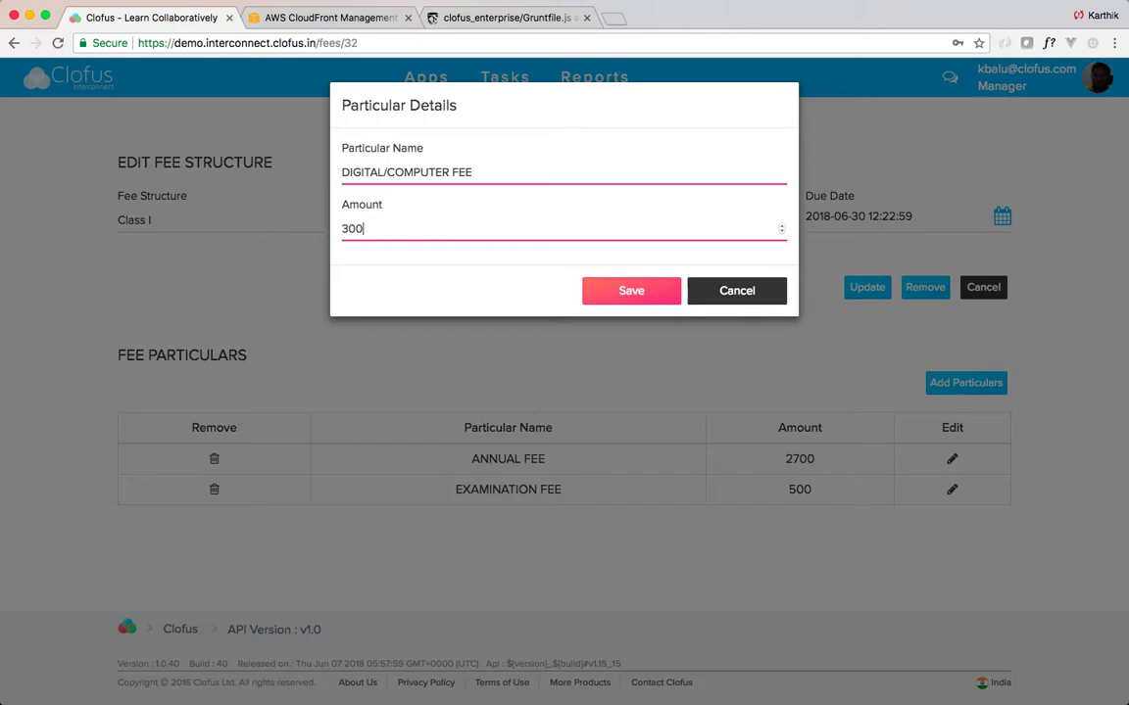
pyautogui.write('00')
pyautogui.click(628, 297)
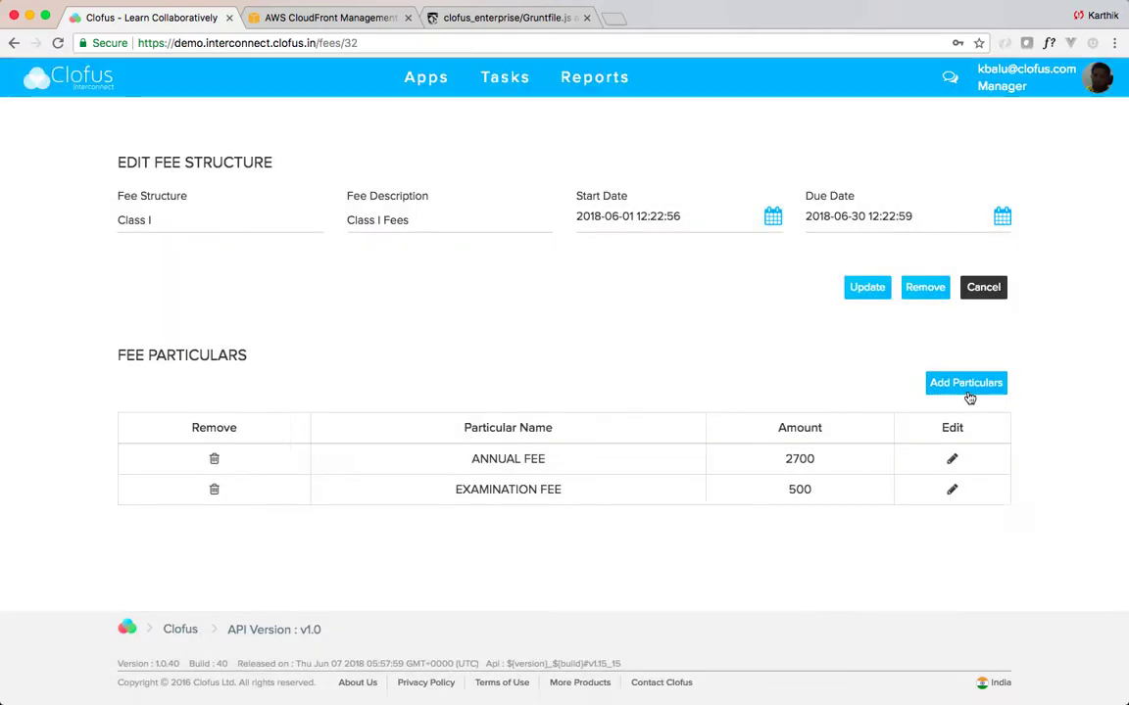
# Add another fee particular and copy its name, SCHOOL FEE, from the Excel fee sheet
pyautogui.click(966, 383)
pyautogui.hotkey('ctrl', 'Up')
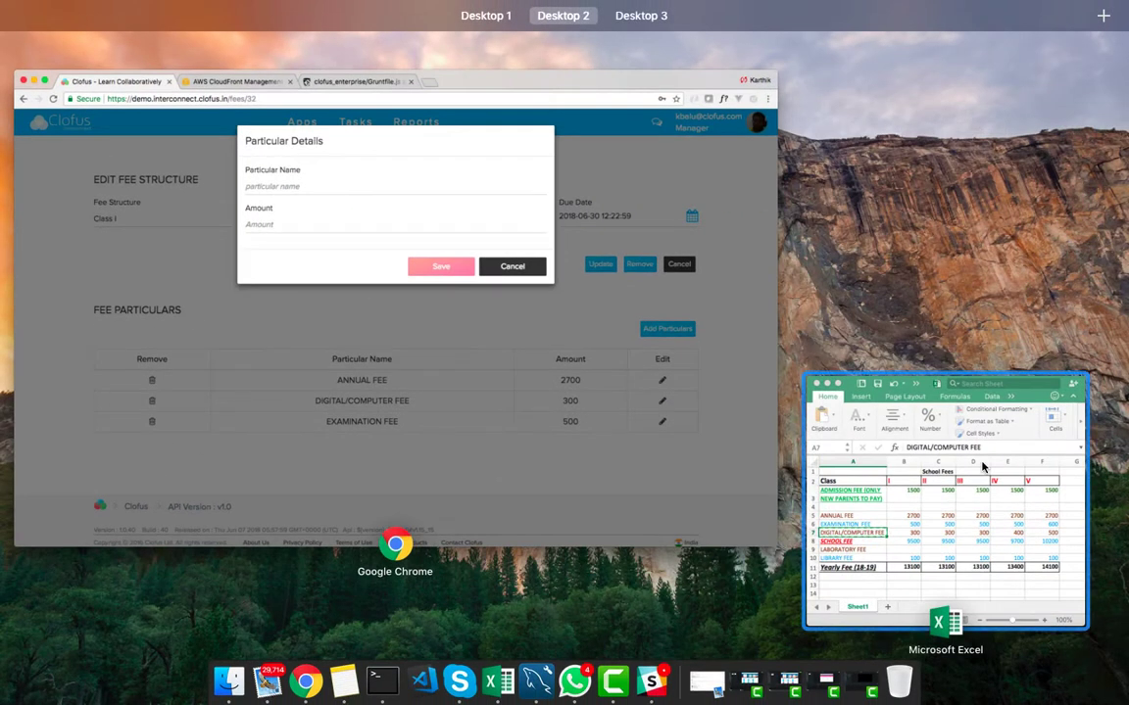
pyautogui.click(983, 467)
pyautogui.click(440, 457)
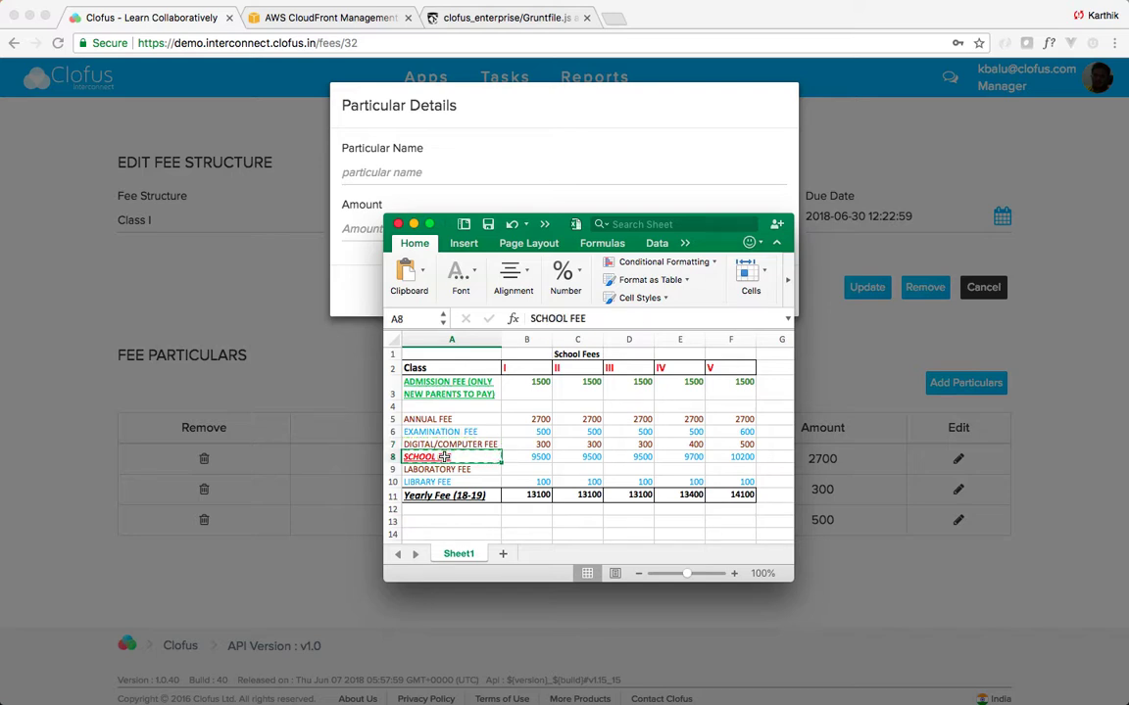
pyautogui.click(493, 169)
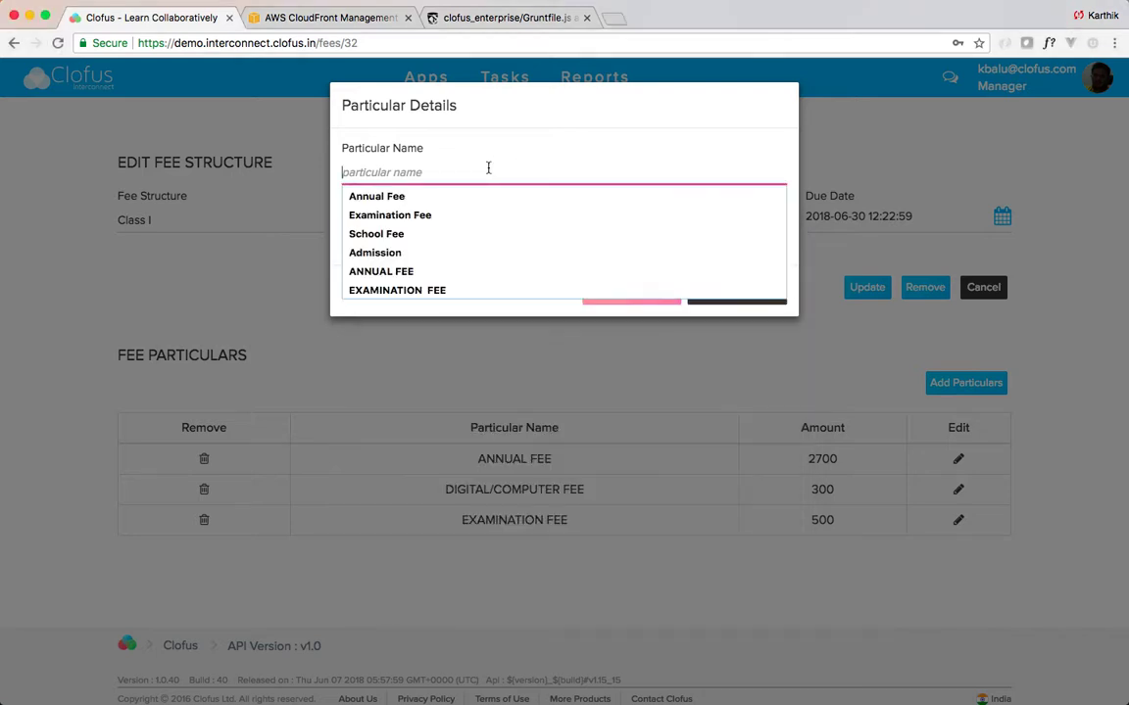
pyautogui.press('super+v')
# Set the school fee amount to 9500 and save the particular
pyautogui.press('Tab')
pyautogui.write('9')
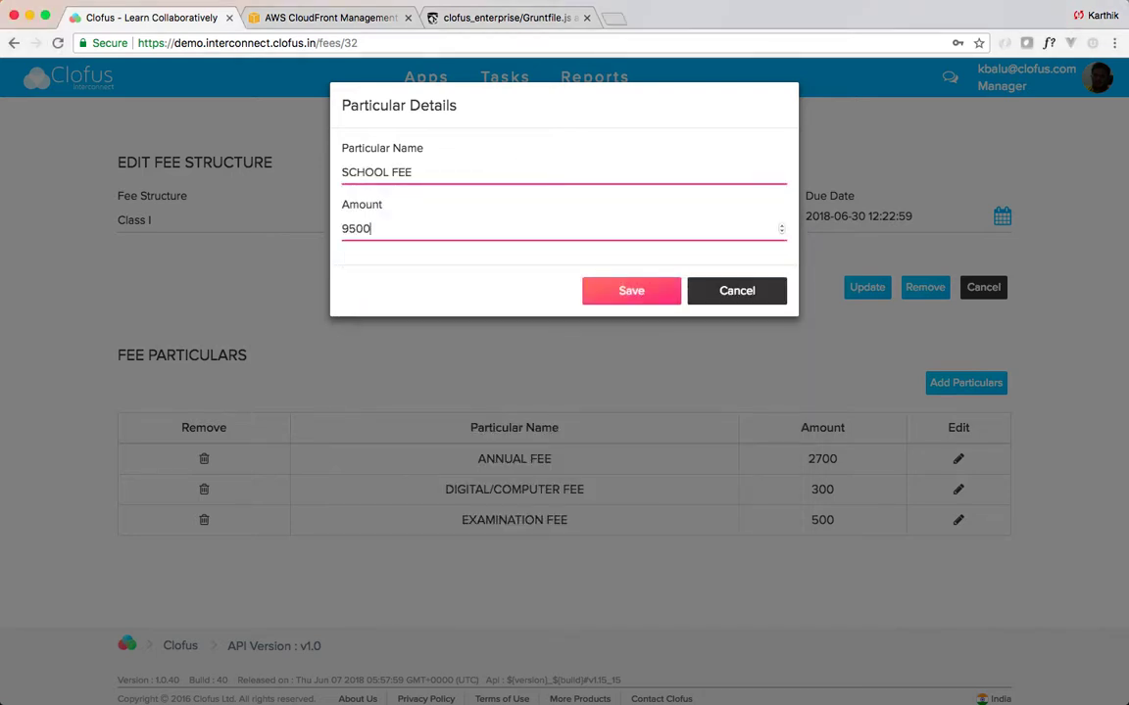
pyautogui.write('500')
pyautogui.click(632, 290)
# Copy LIBRARY FEE from the Excel fee sheet and use it as the name of a new fee particular
pyautogui.hotkey('ctrl', 'Up')
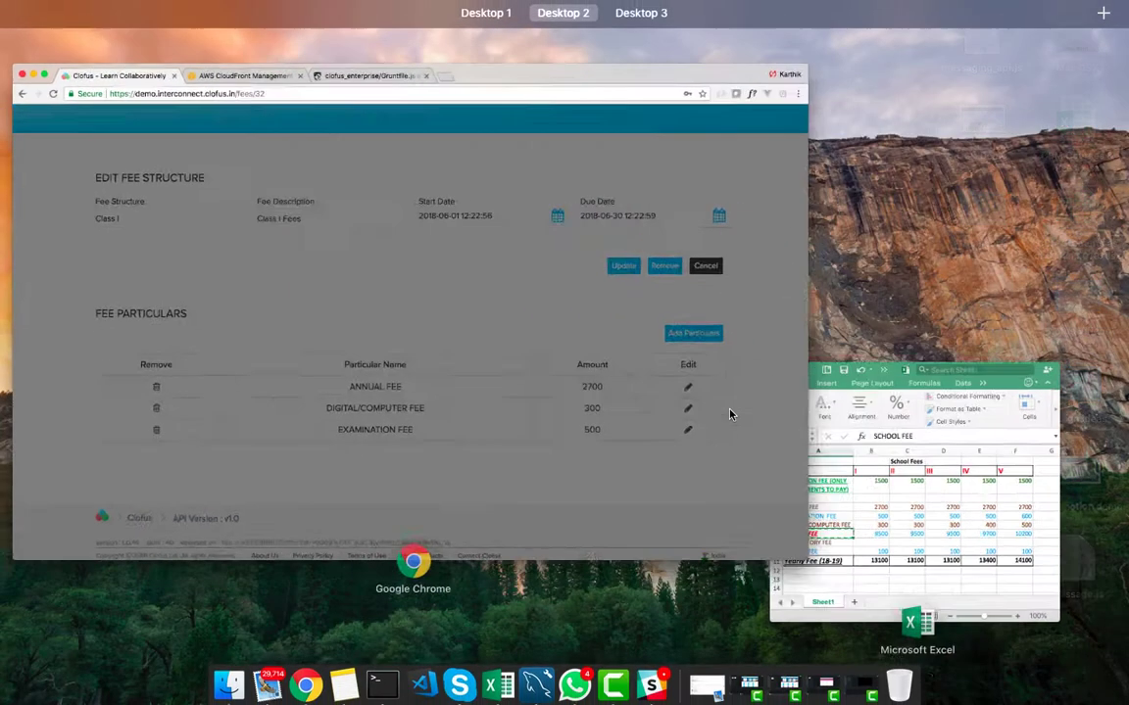
pyautogui.click(978, 564)
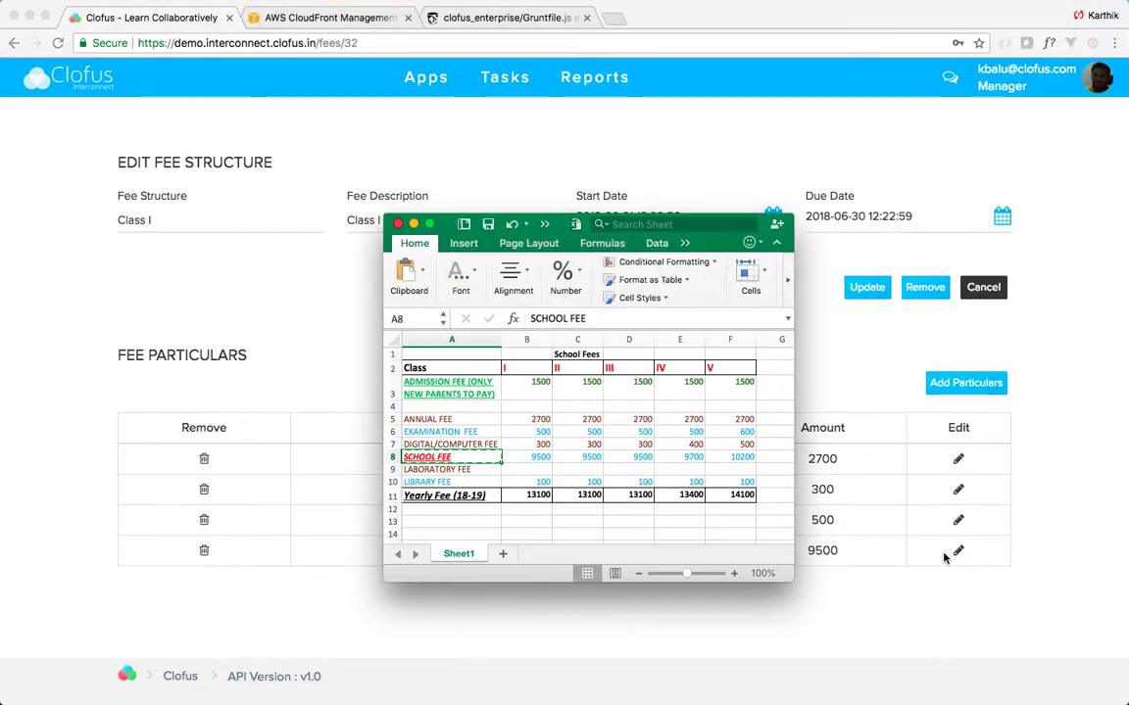
pyautogui.click(477, 471)
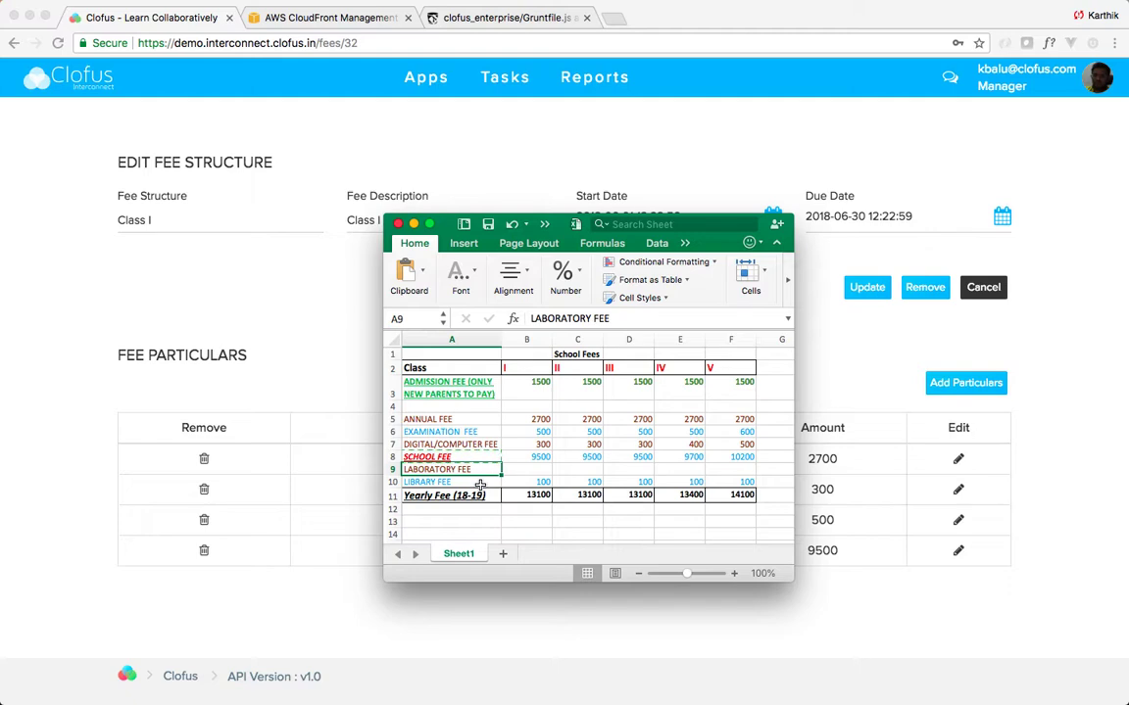
pyautogui.click(480, 483)
pyautogui.press('super+c')
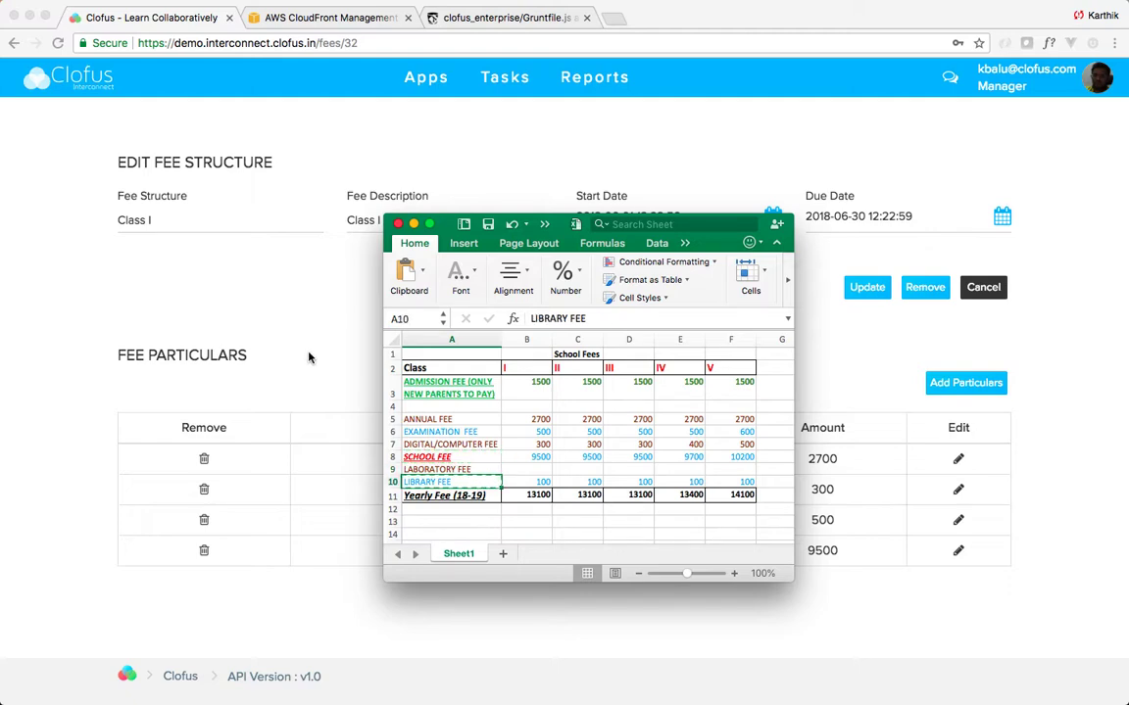
pyautogui.click(280, 321)
pyautogui.click(933, 388)
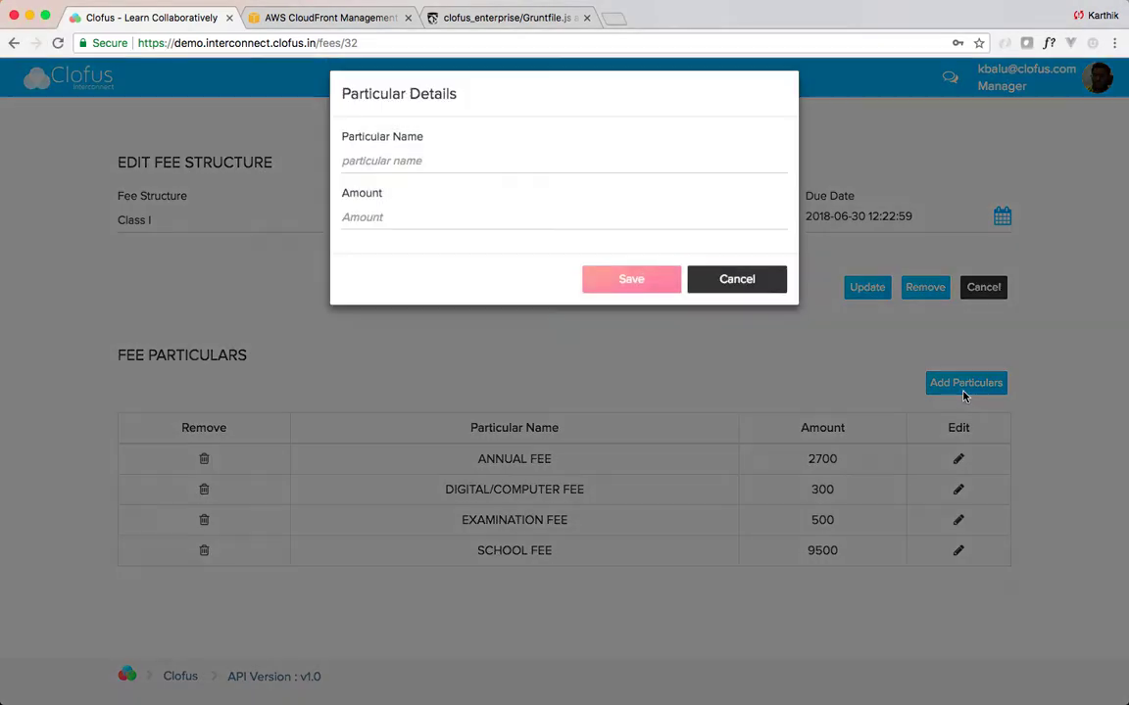
pyautogui.click(507, 180)
pyautogui.press('super+v')
# Set the library fee amount to 100 and save the particular
pyautogui.press('Tab')
pyautogui.write('1')
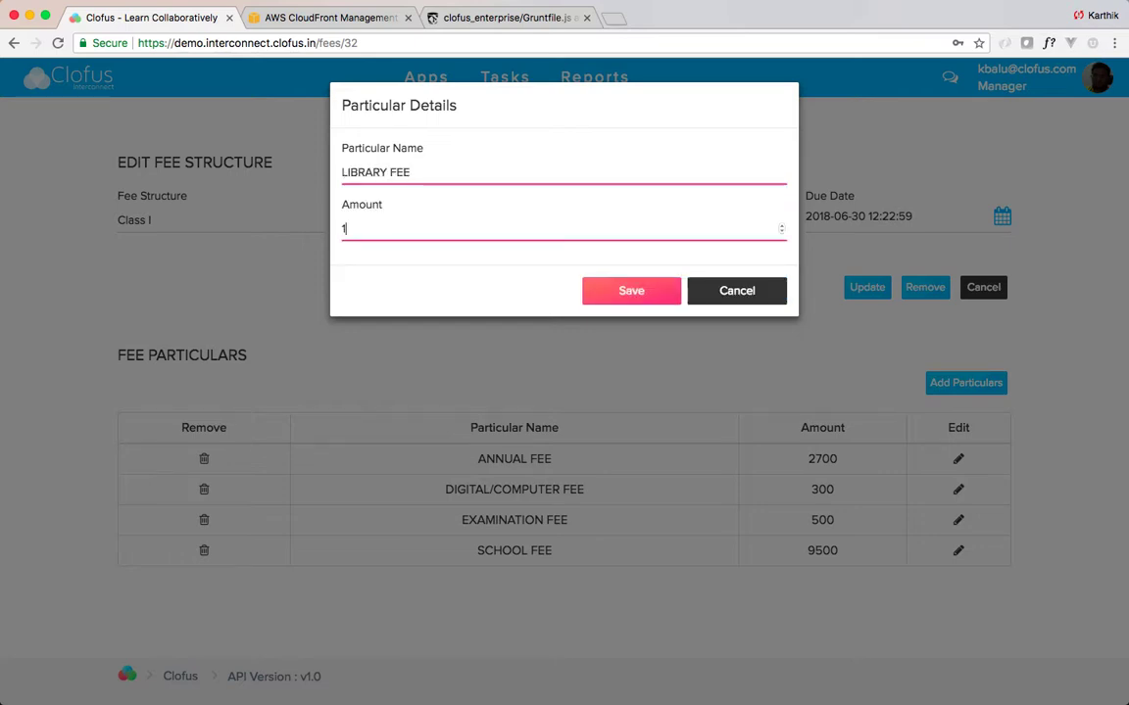
pyautogui.write('00')
pyautogui.click(614, 298)
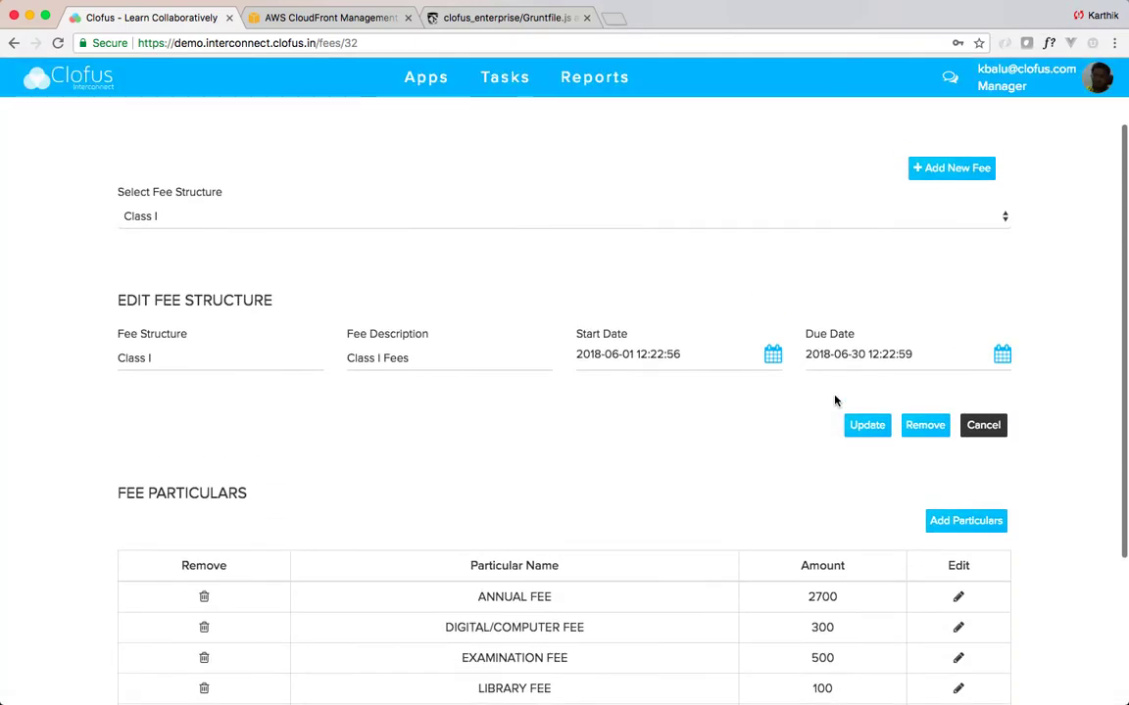
# Review the Class I fee structure's details and its full list of particulars and amounts
pyautogui.scroll(-3, 813, 377)
pyautogui.scroll(5, 776, 383)
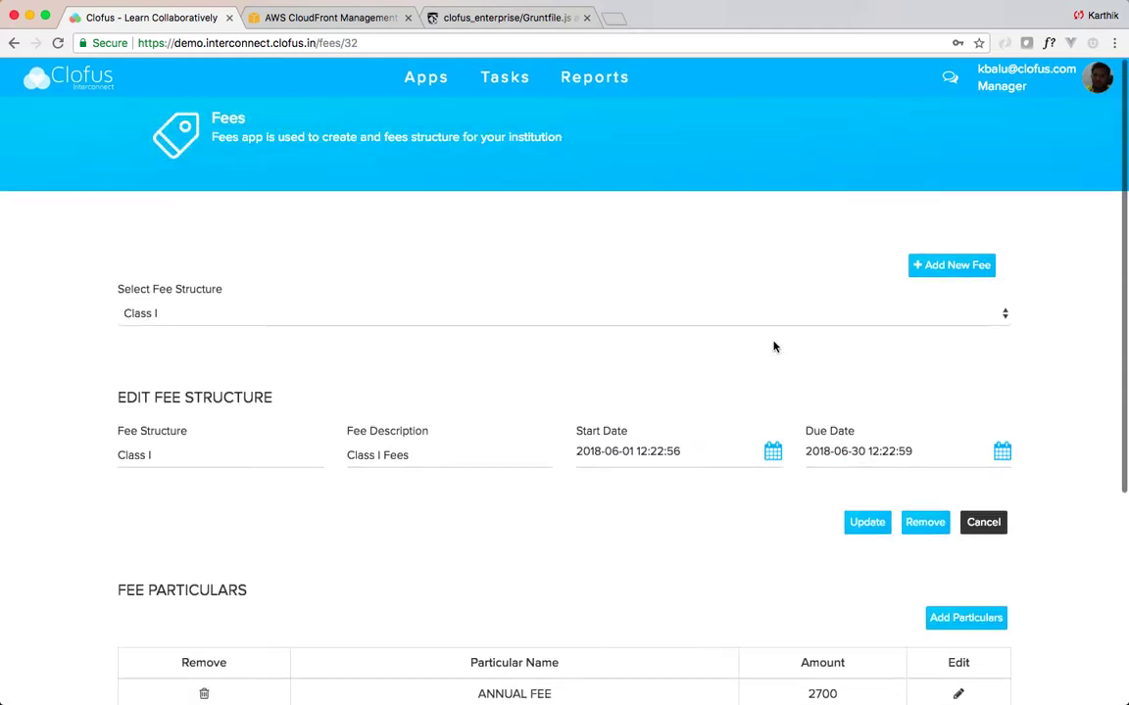
pyautogui.scroll(-3, 738, 335)
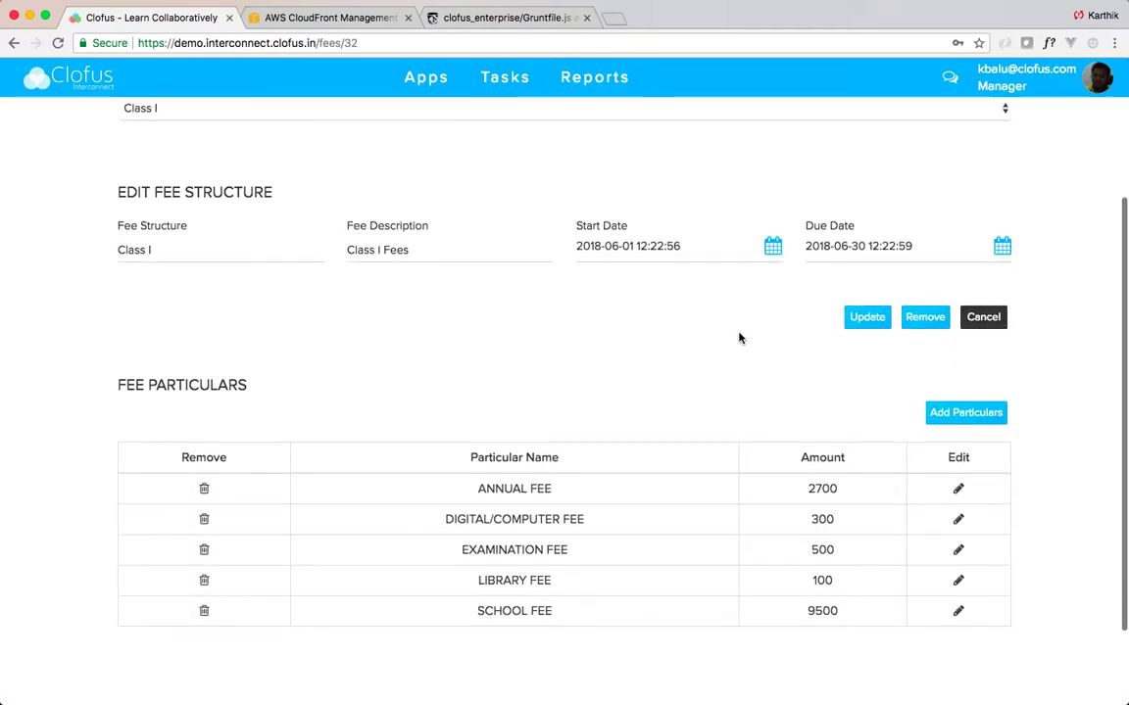
pyautogui.scroll(-2, 740, 338)
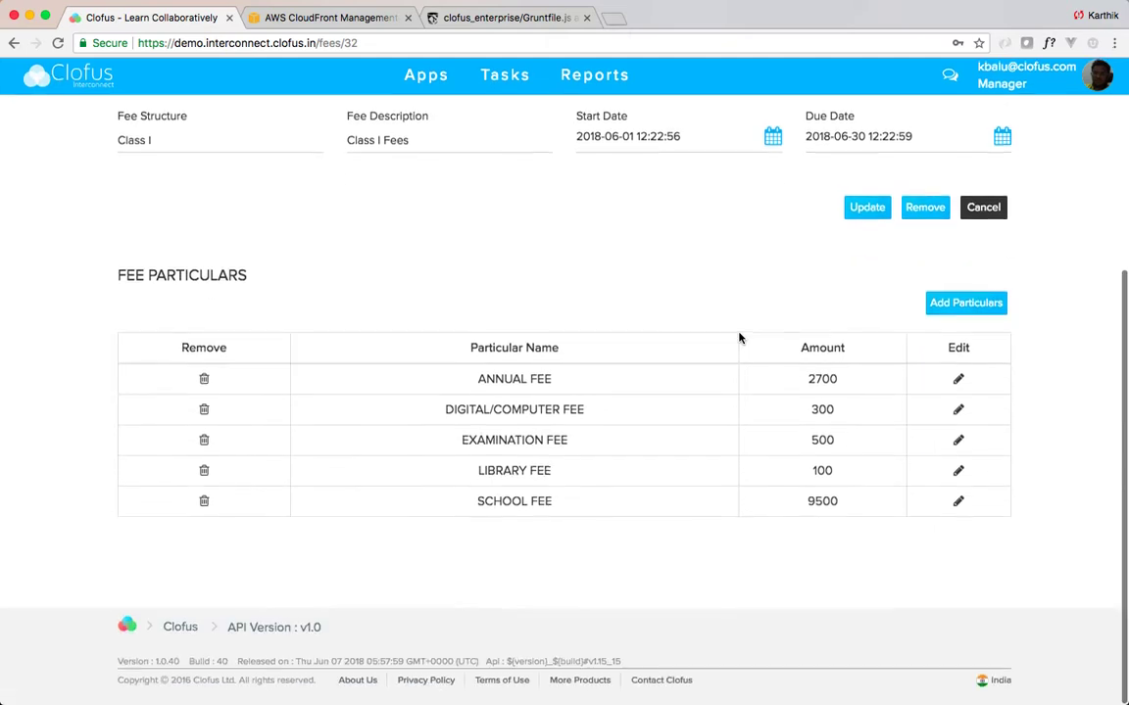
pyautogui.scroll(3, 740, 339)
pyautogui.scroll(2, 740, 338)
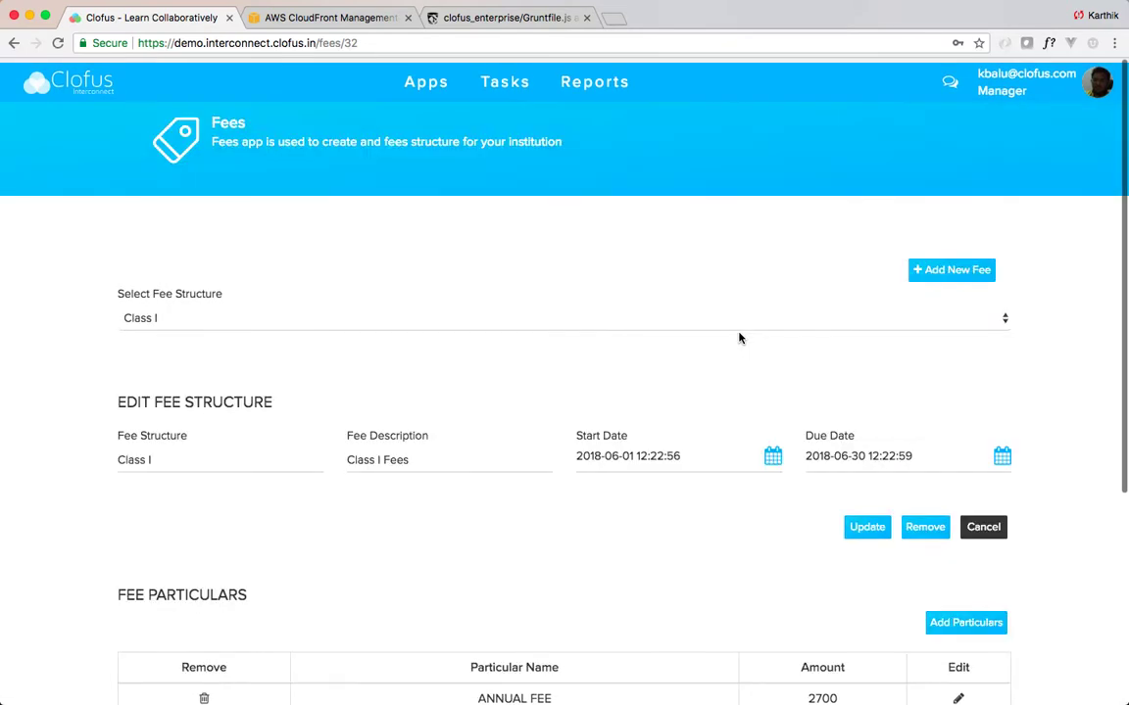
# Return to the apps overview, show only the fees apps and open Assign Fees
pyautogui.click(429, 80)
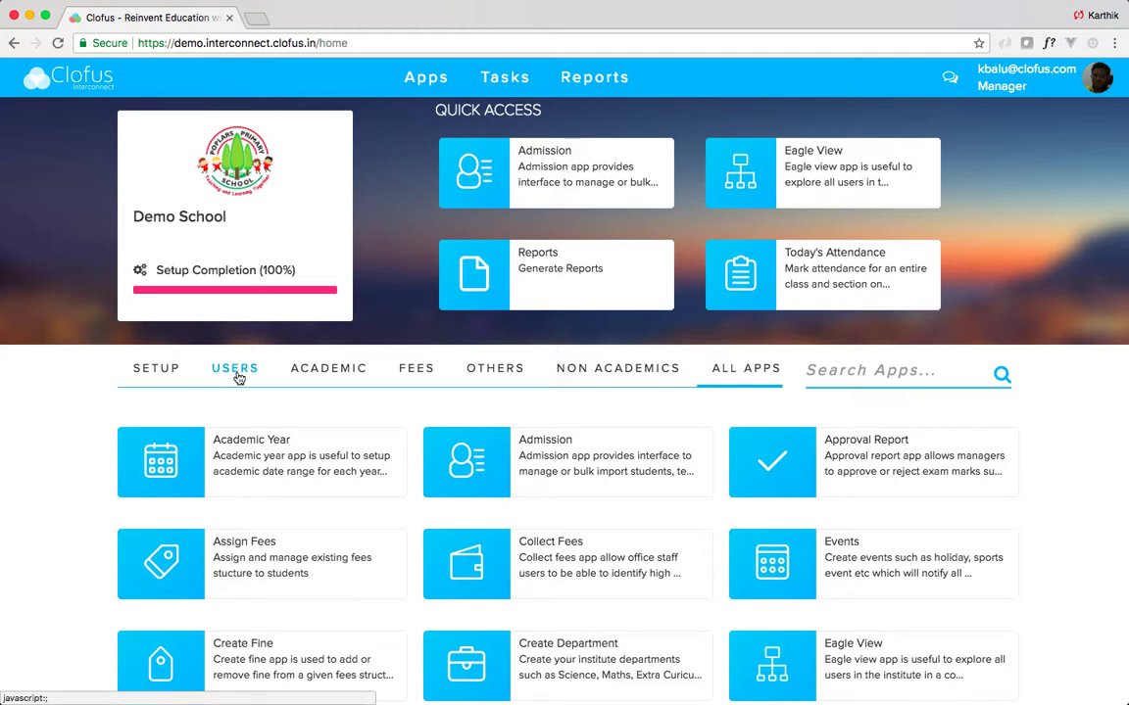
pyautogui.click(416, 368)
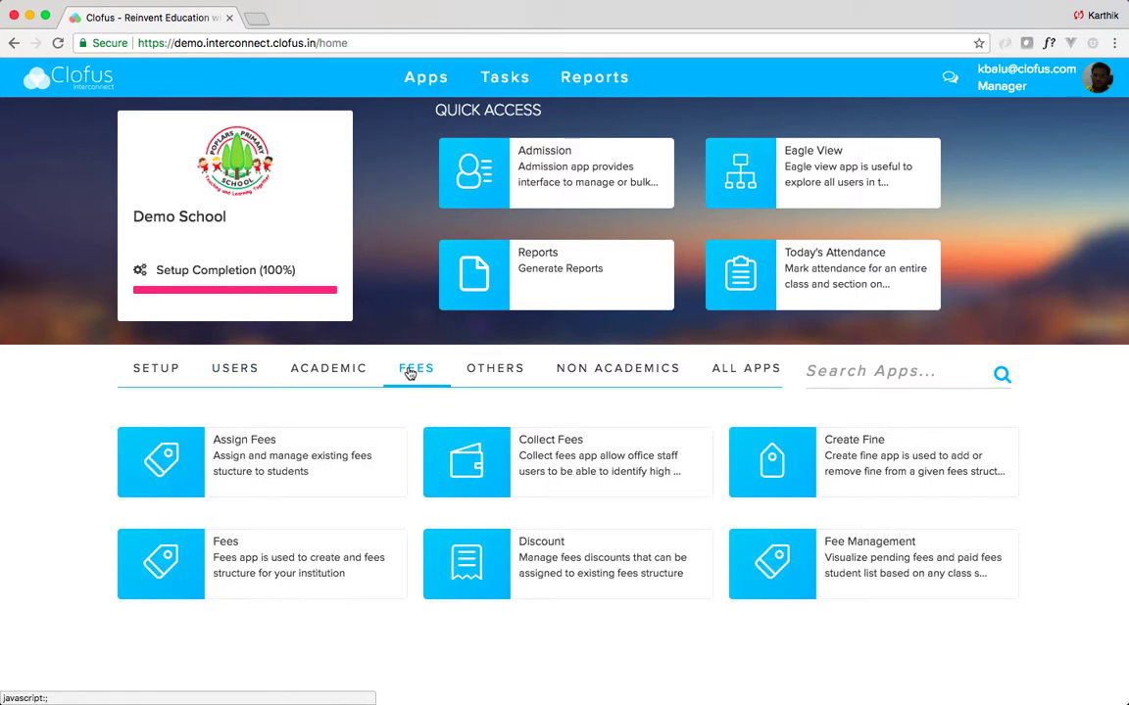
pyautogui.click(247, 436)
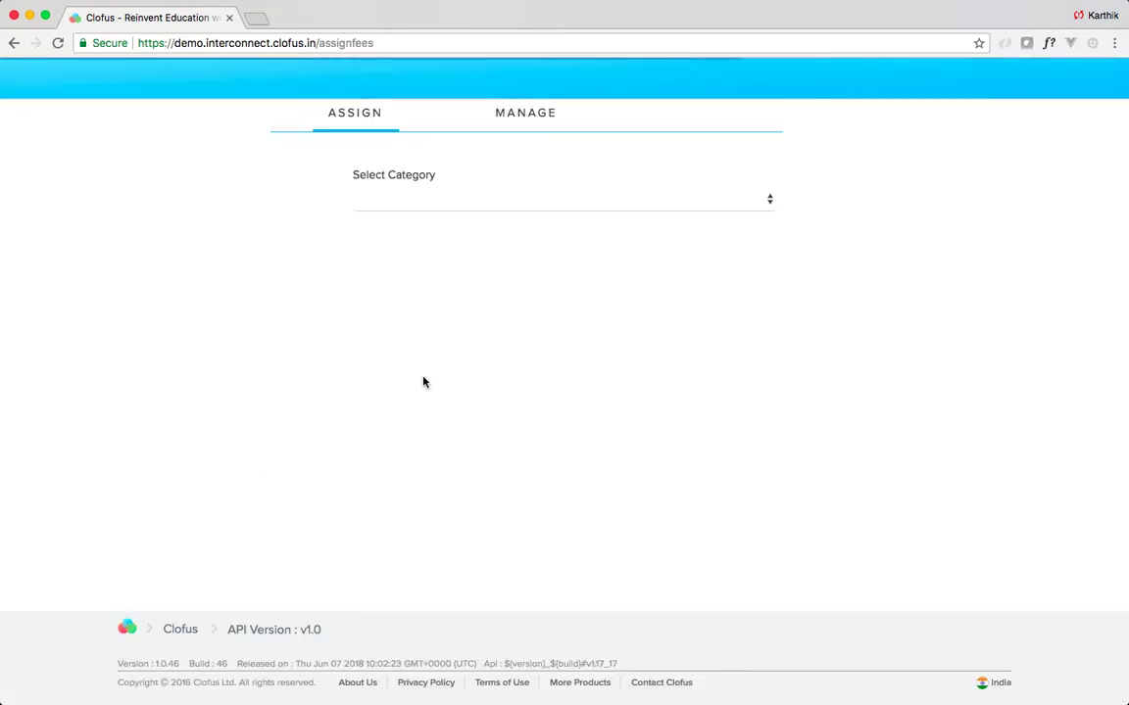
# Set the fee assignment category to Class Only
pyautogui.click(552, 203)
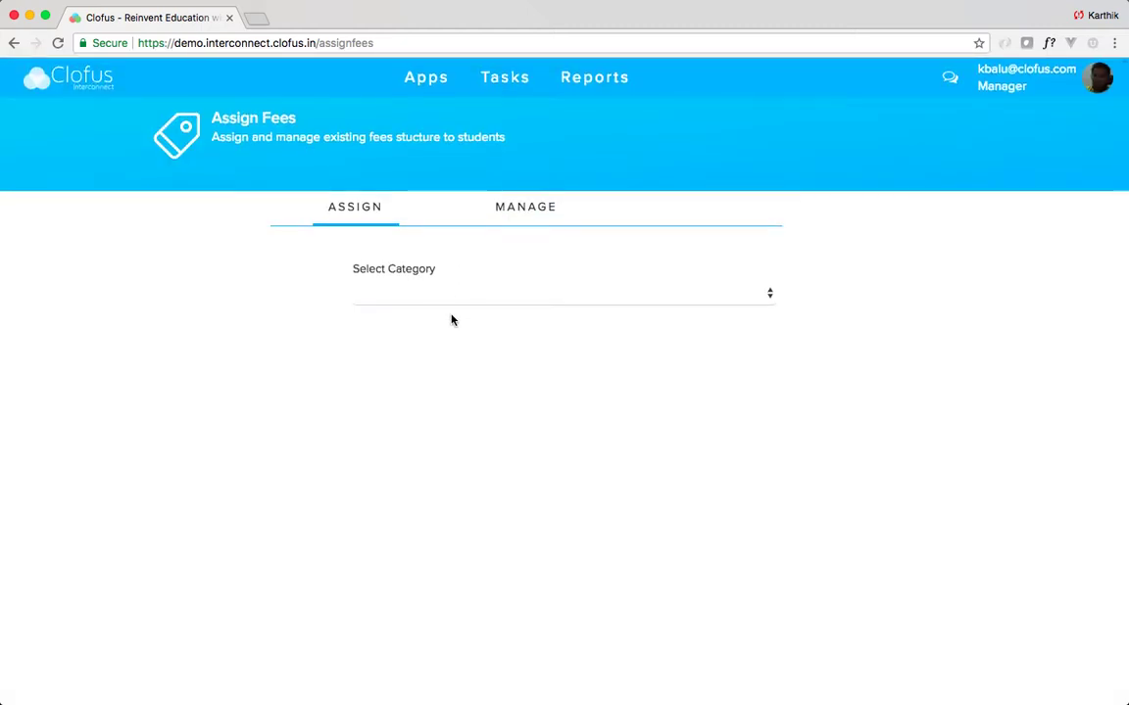
pyautogui.click(478, 301)
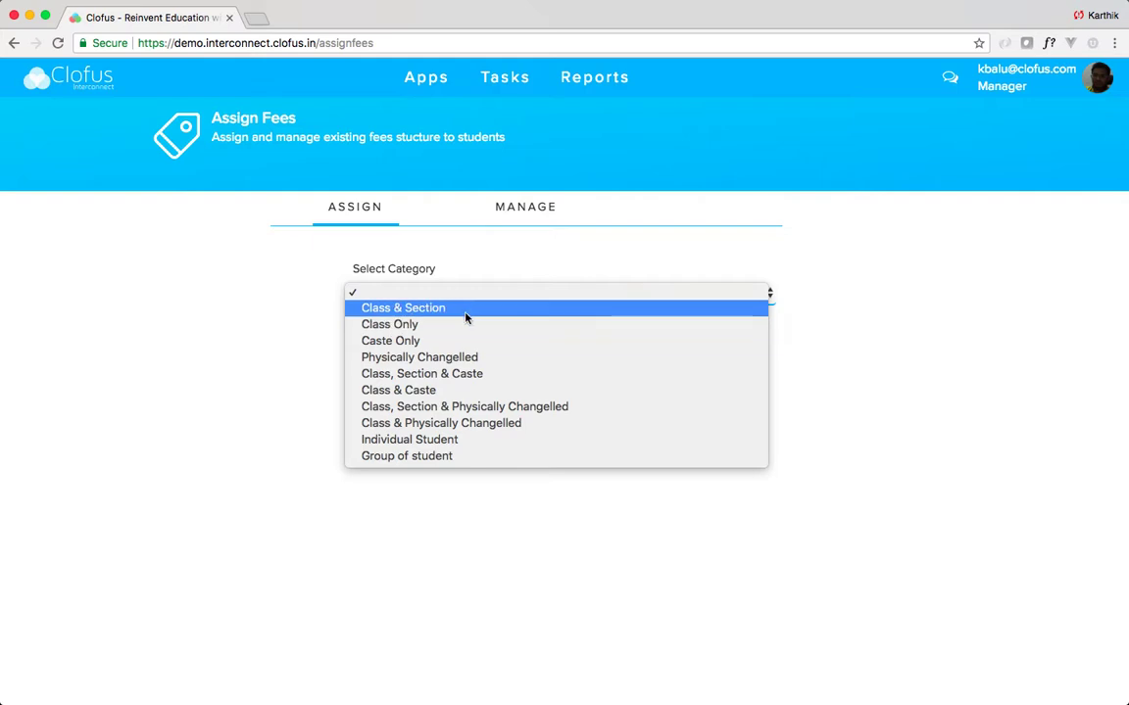
pyautogui.click(457, 327)
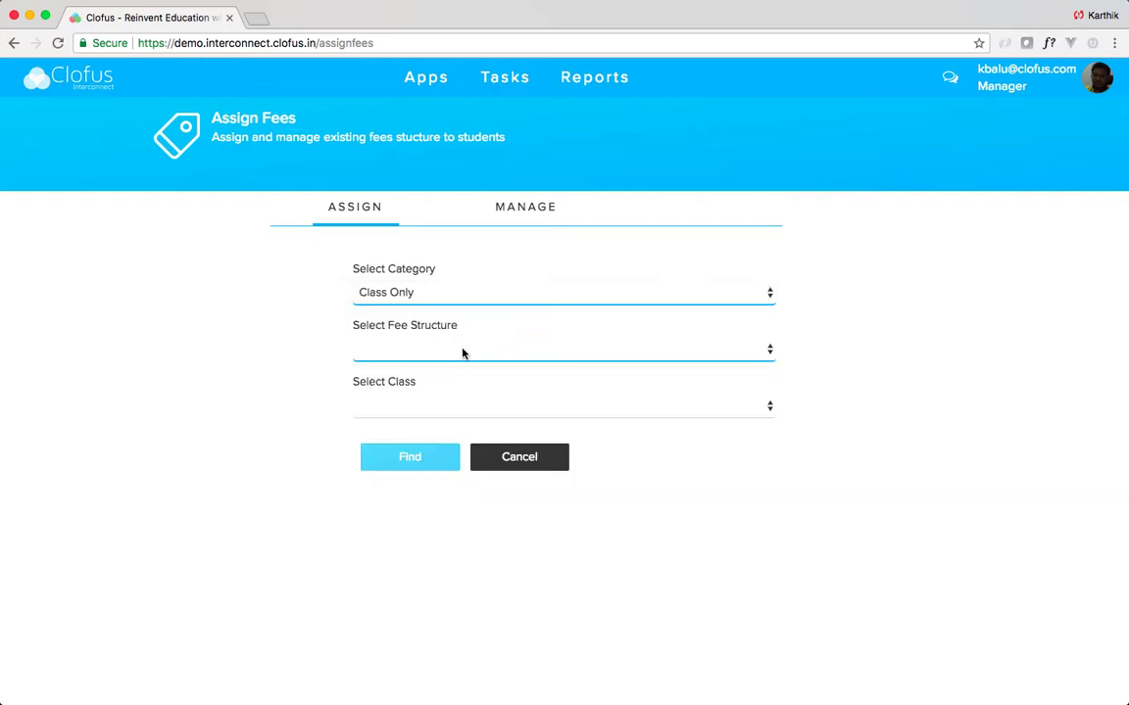
pyautogui.click(470, 297)
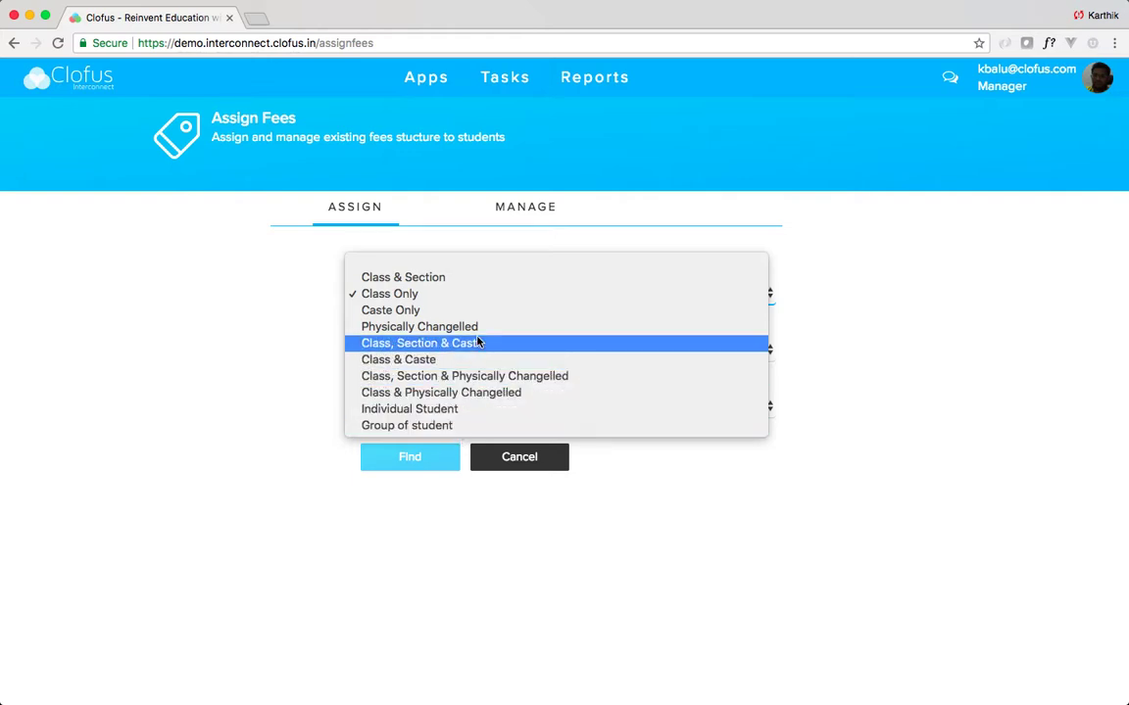
pyautogui.click(282, 324)
# Select the Class I fee structure and class I for the assignment
pyautogui.click(419, 353)
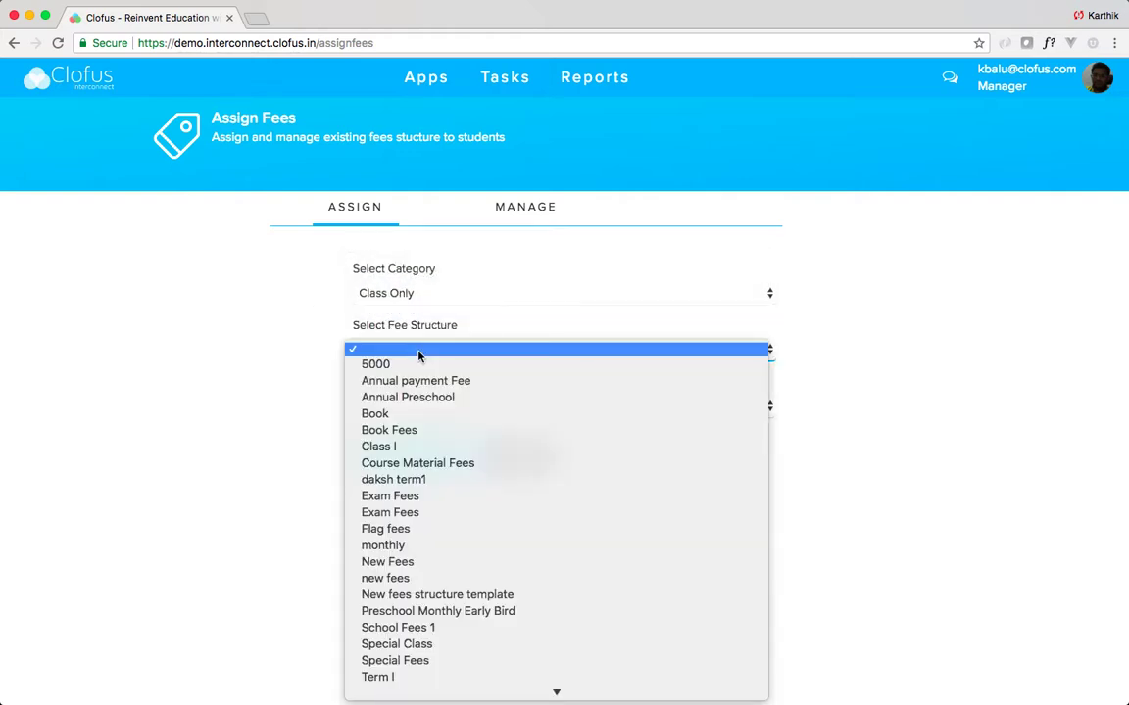
pyautogui.click(422, 448)
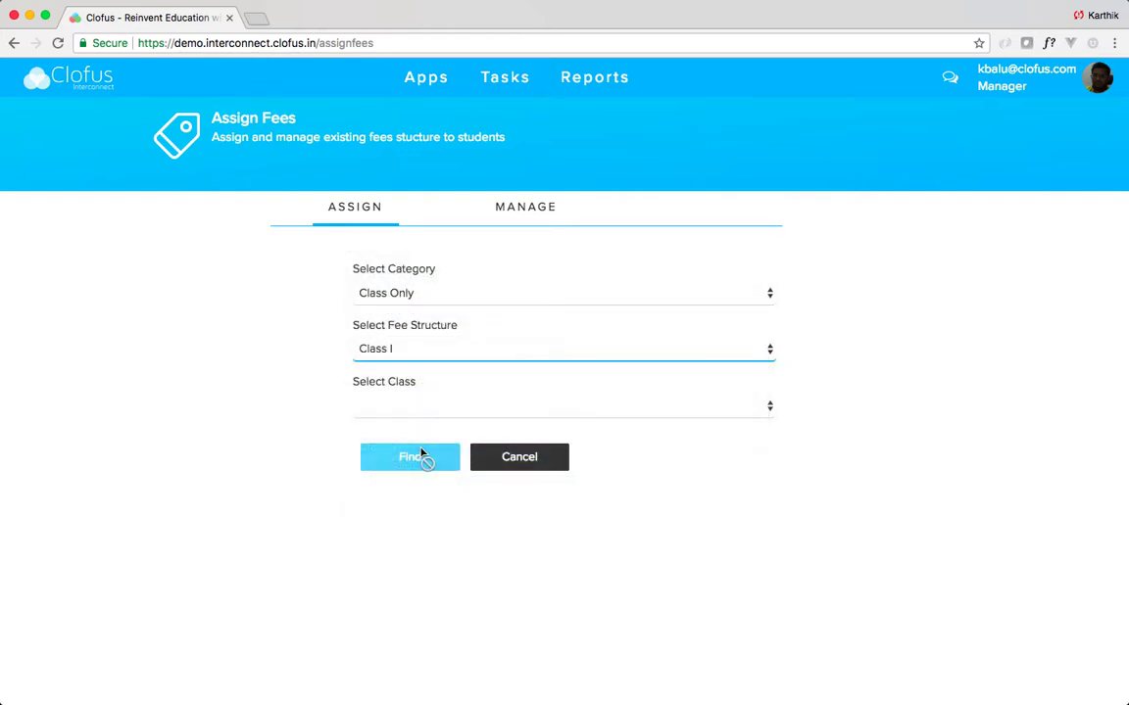
pyautogui.click(474, 413)
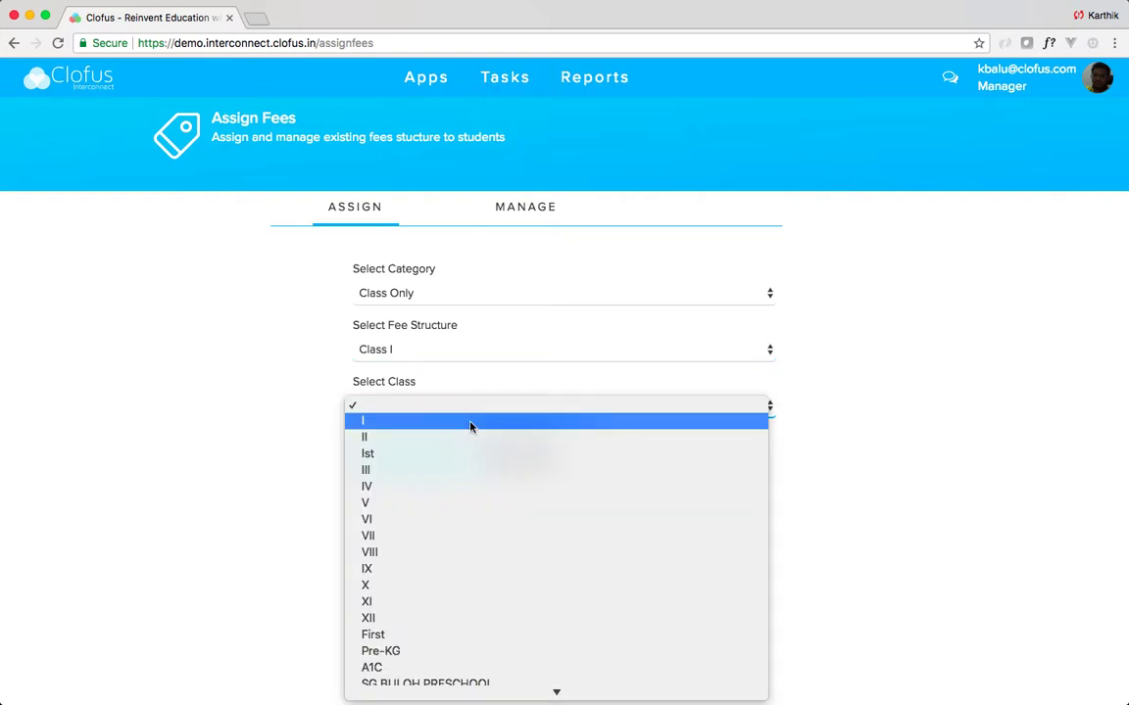
pyautogui.click(469, 422)
pyautogui.click(441, 357)
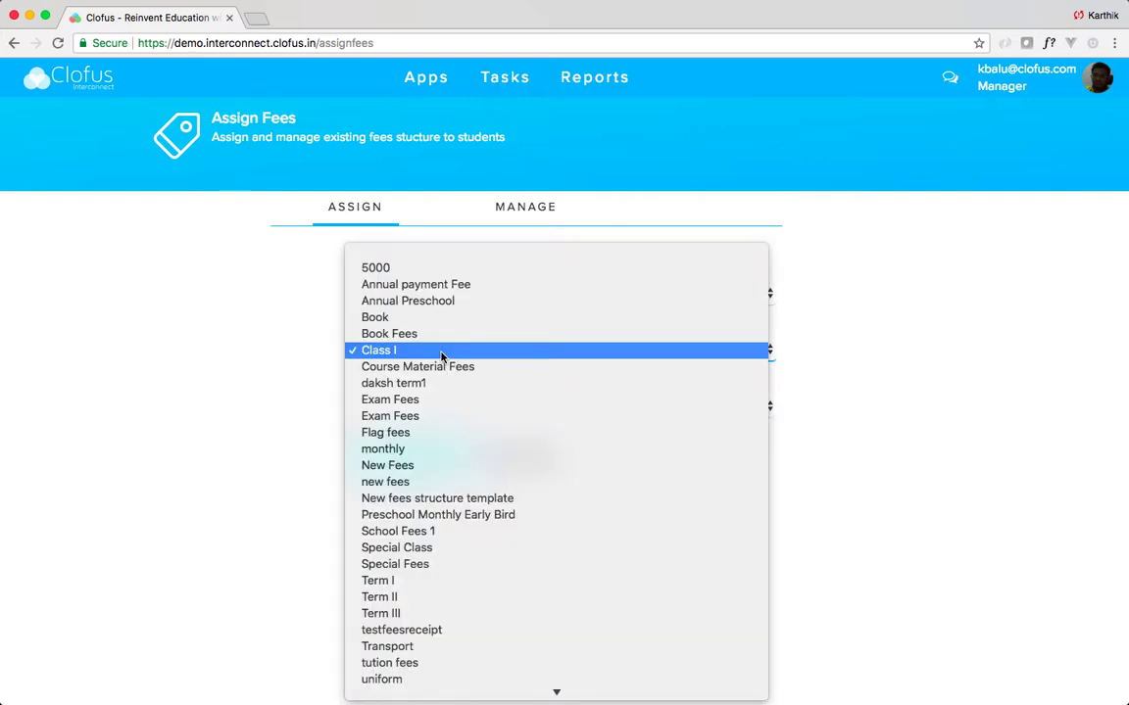
pyautogui.click(425, 356)
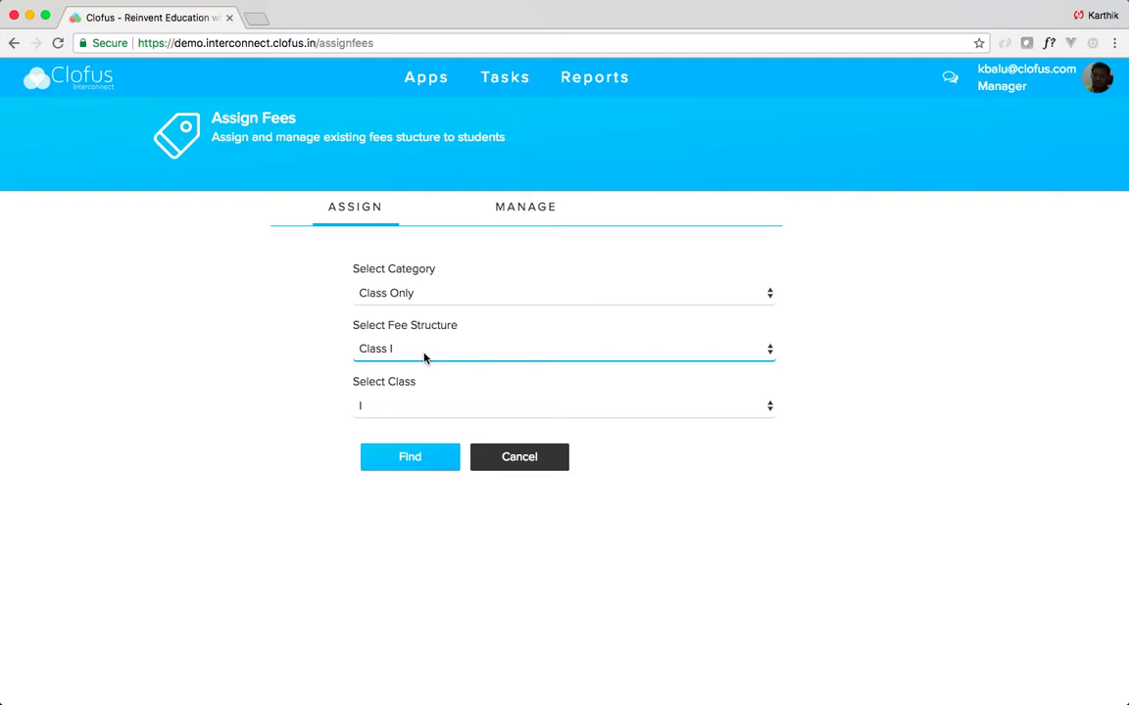
# Find the students matching the selected class and assign the Class I fee to them
pyautogui.click(416, 465)
pyautogui.scroll(-2, 577, 544)
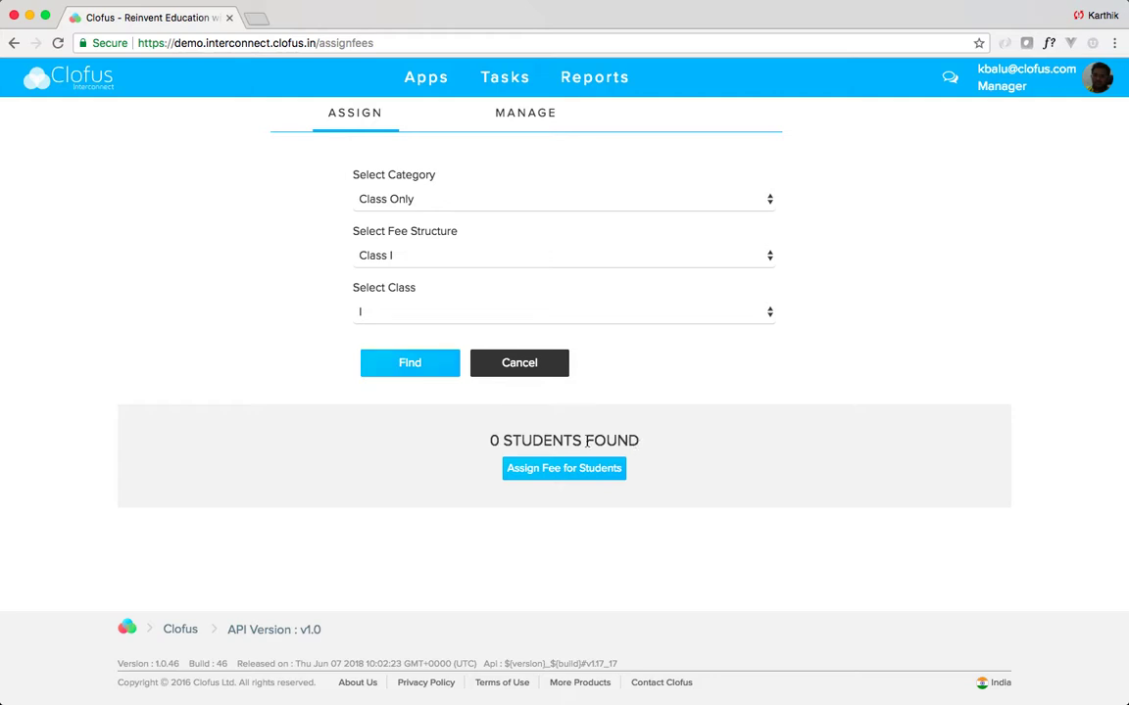
pyautogui.moveTo(631, 444); pyautogui.dragTo(482, 442)
pyautogui.click(563, 469)
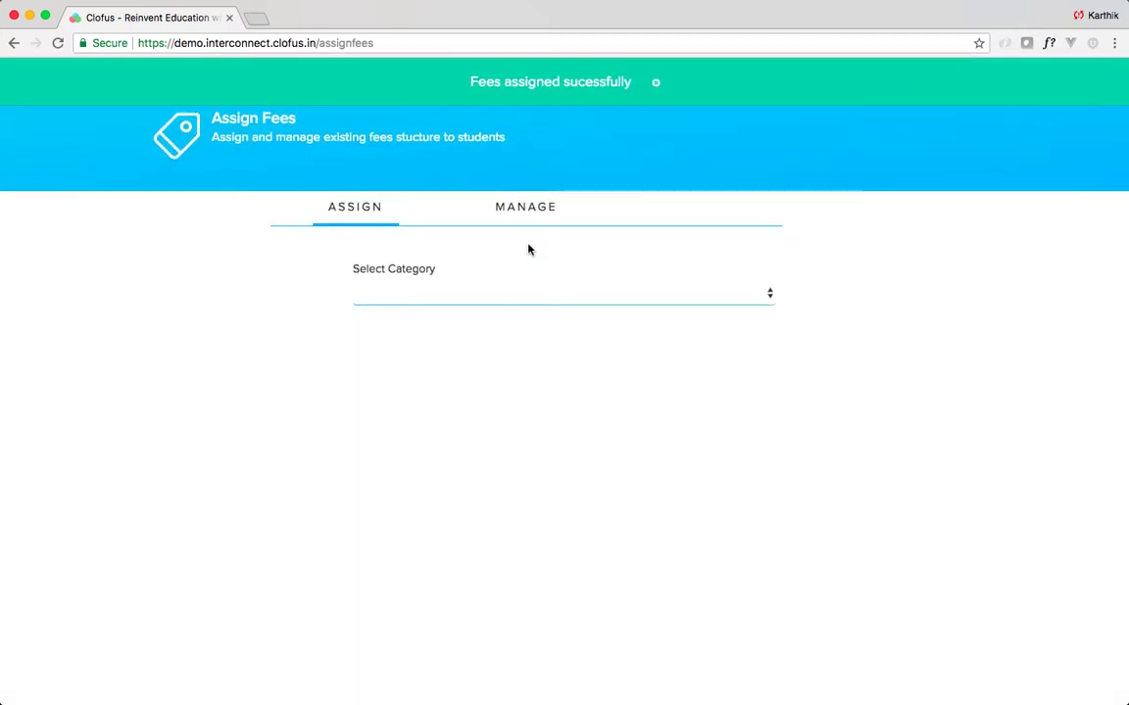
# Search the managed fee assignments for the Class I fee structure
pyautogui.click(529, 217)
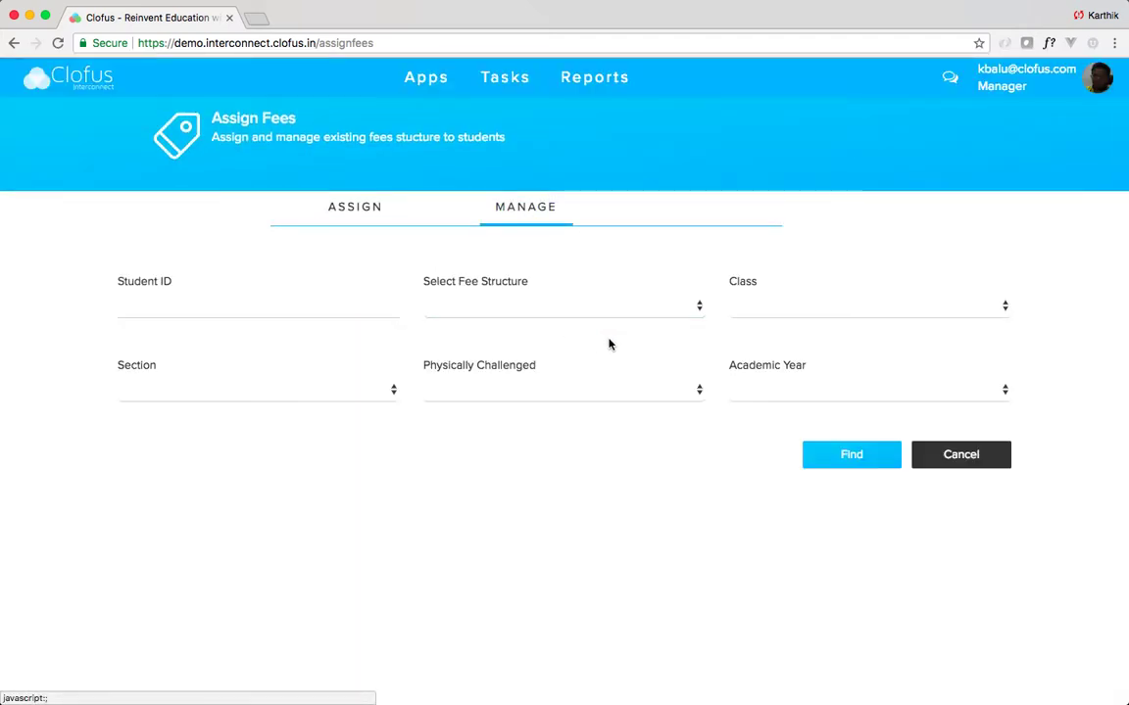
pyautogui.click(230, 307)
pyautogui.click(491, 305)
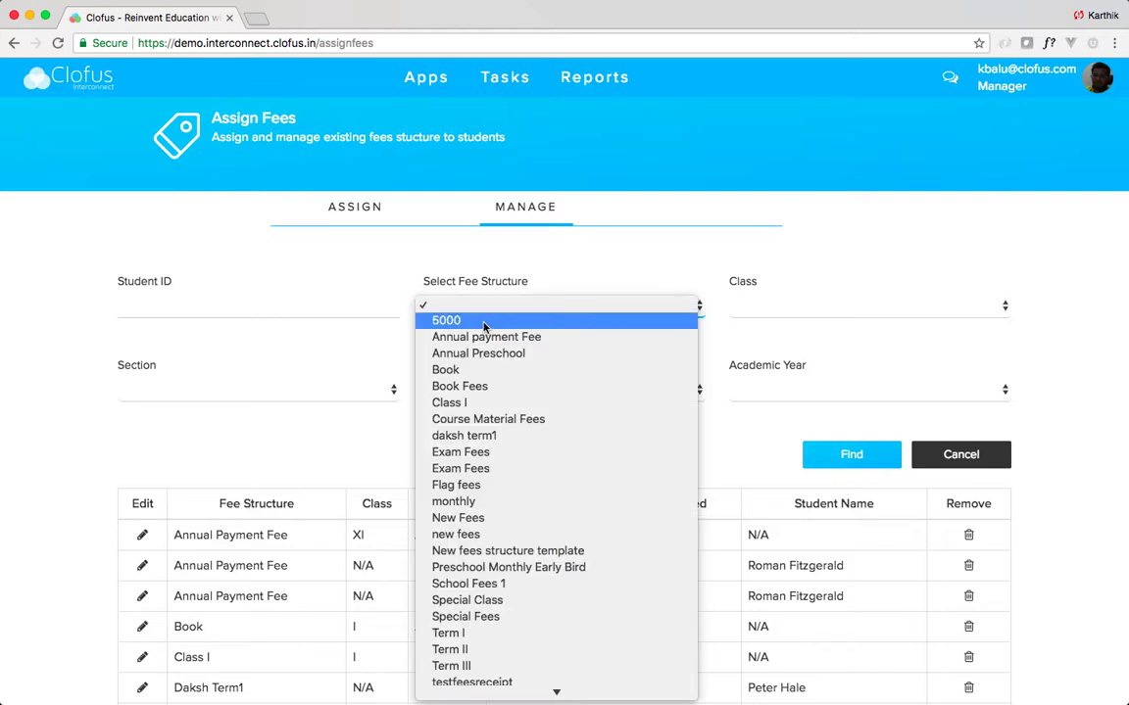
pyautogui.click(476, 403)
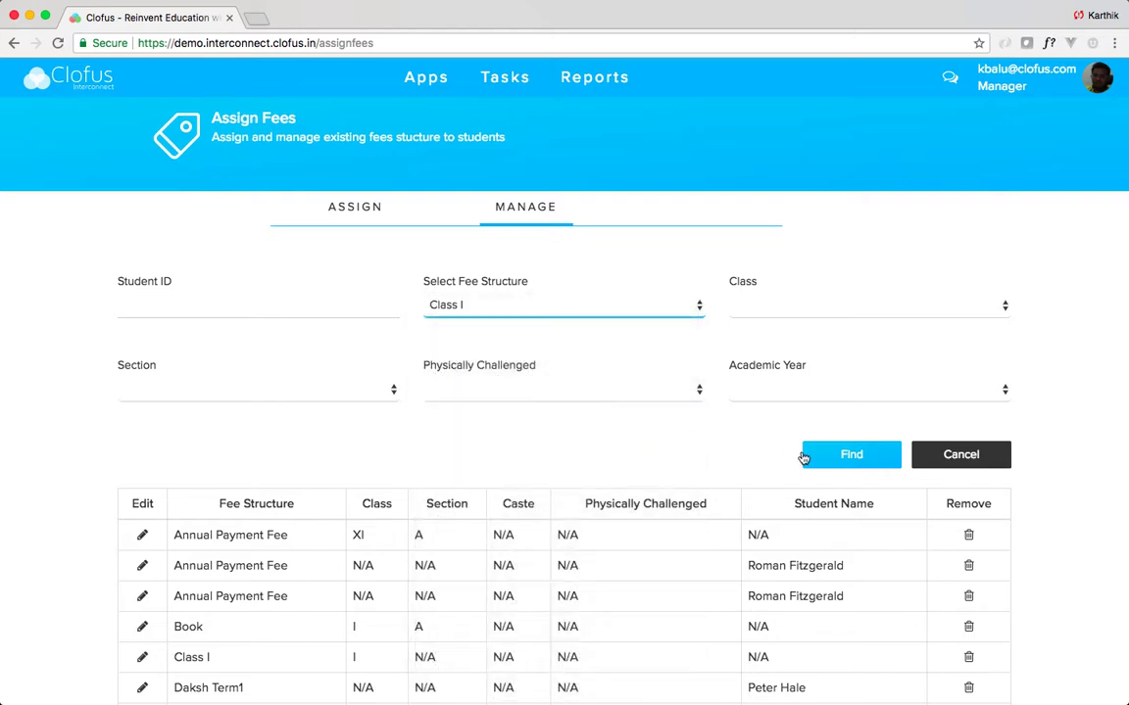
pyautogui.click(866, 457)
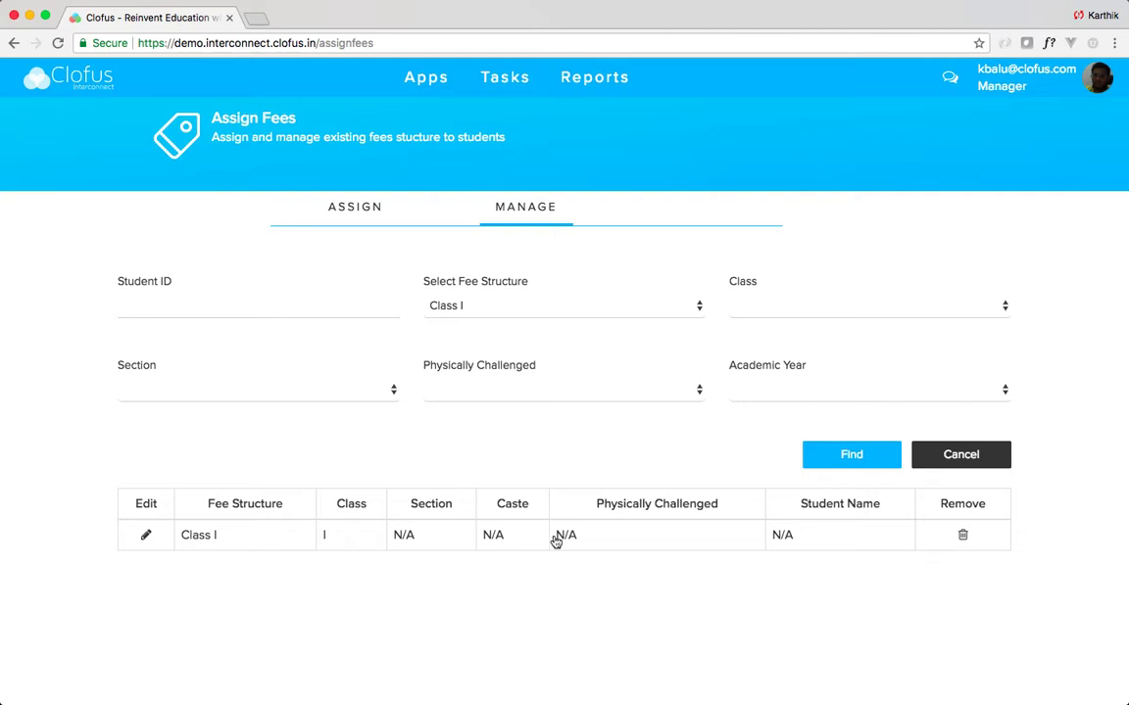
# Return to the apps overview and open the Collect Fees app
pyautogui.click(427, 81)
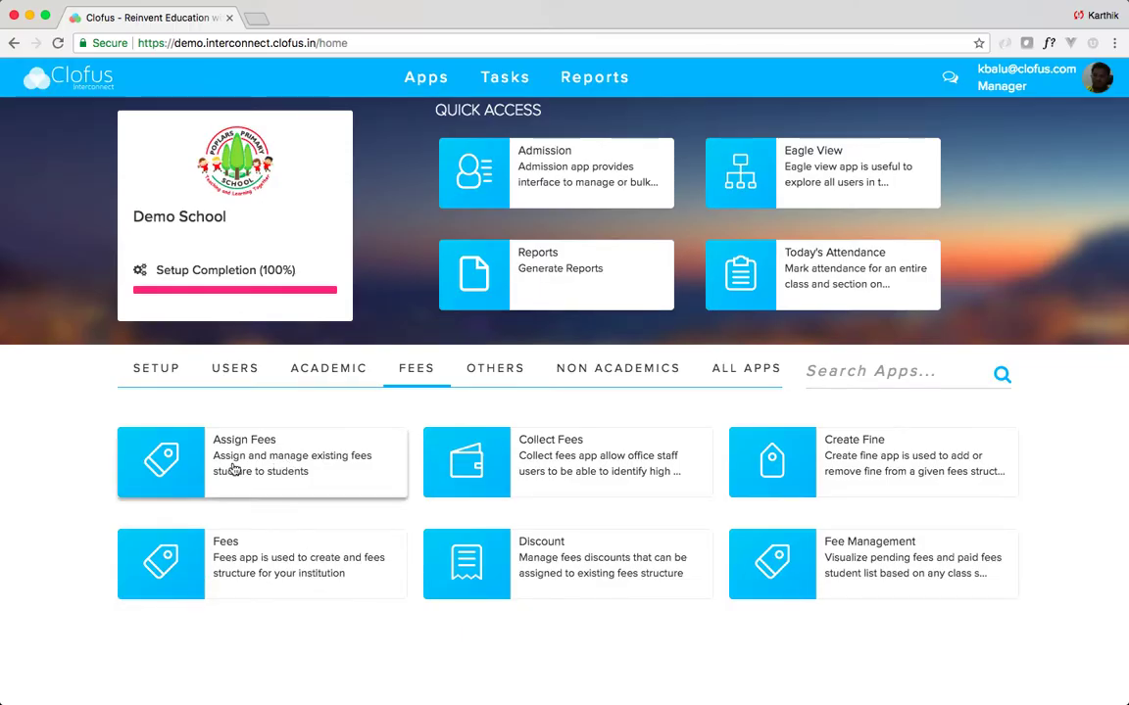
pyautogui.click(537, 454)
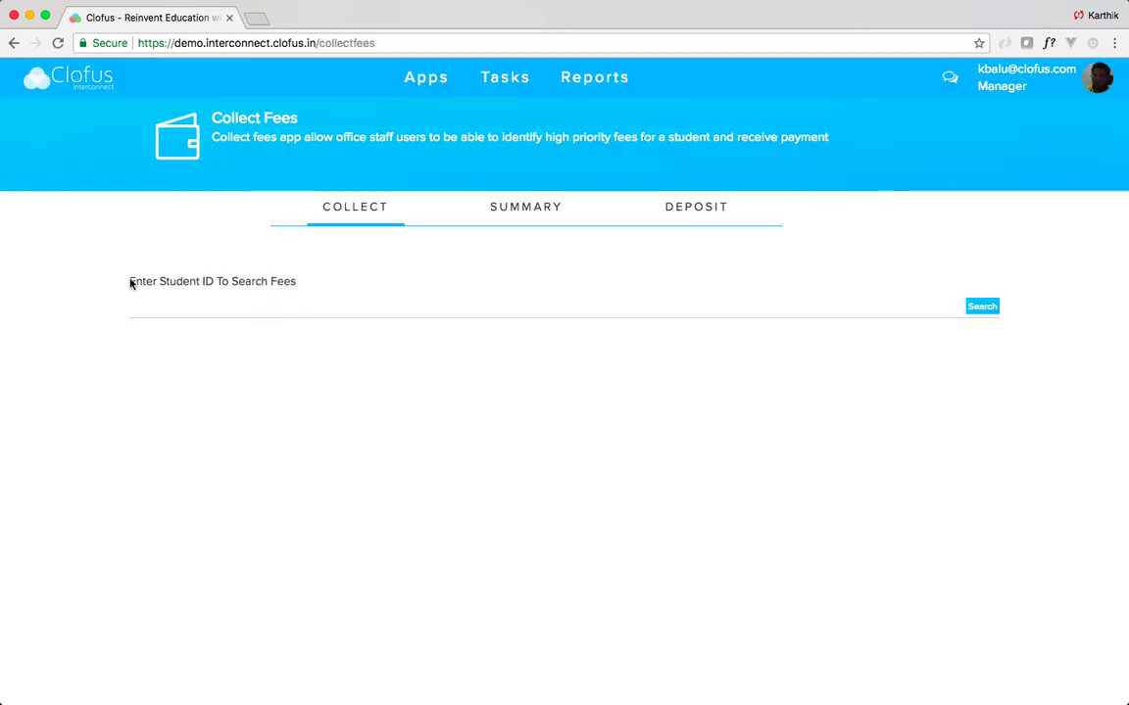
# Return to the apps overview and open the Admission app's form for adding a user
pyautogui.moveTo(132, 283); pyautogui.dragTo(215, 287)
pyautogui.click(425, 79)
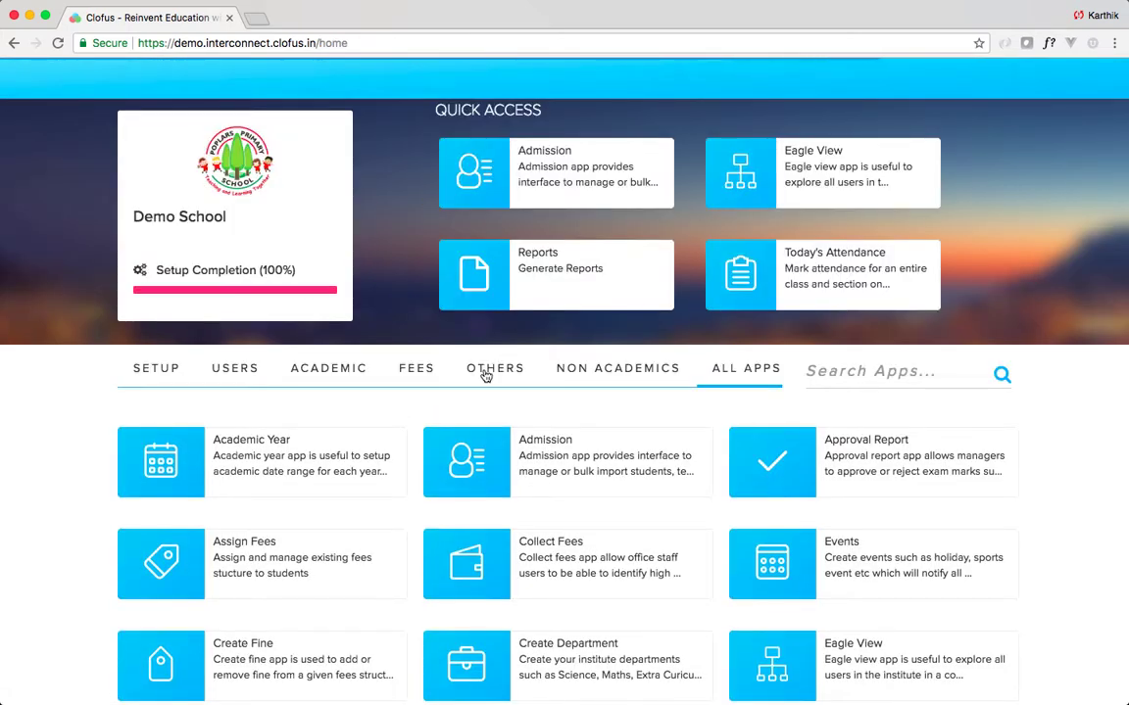
pyautogui.click(560, 446)
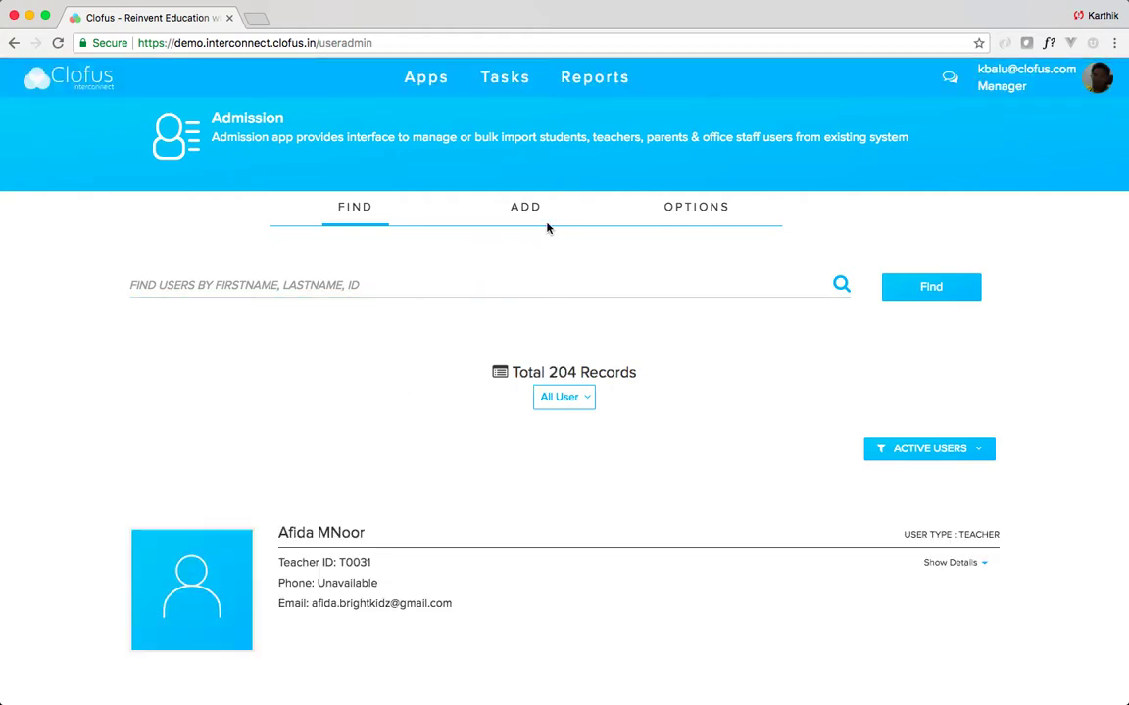
pyautogui.click(524, 209)
# Enter Class I as the first name and Student as the last name, with Student as the user type
pyautogui.click(486, 304)
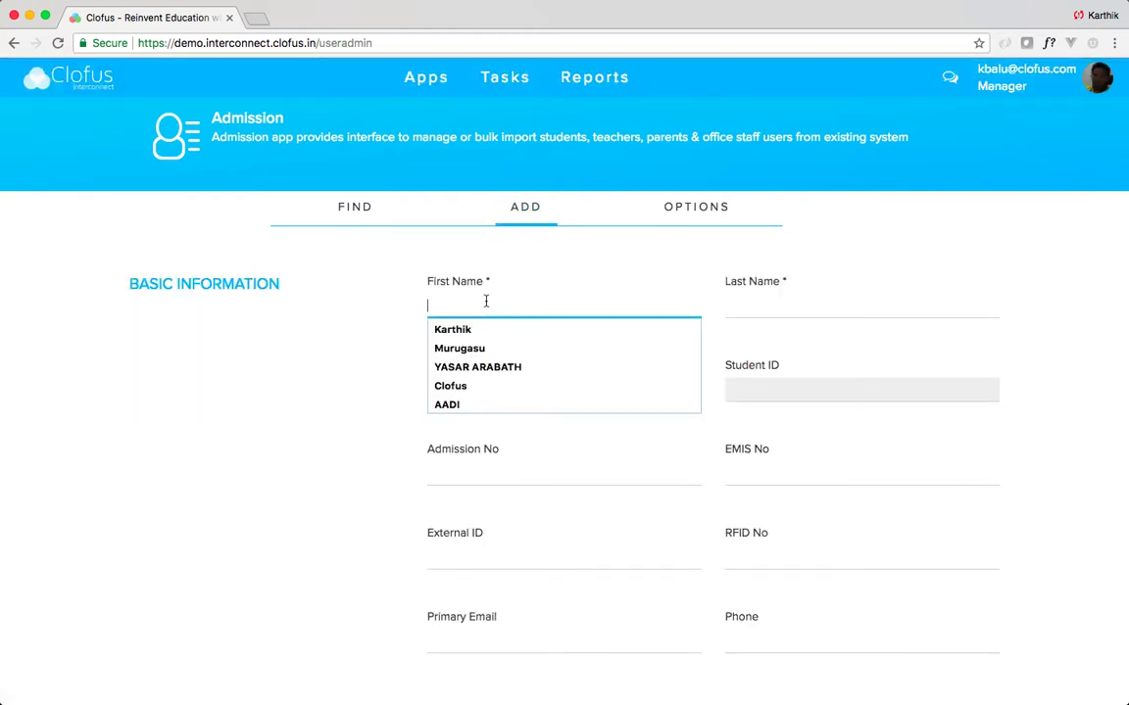
pyautogui.write('Test')
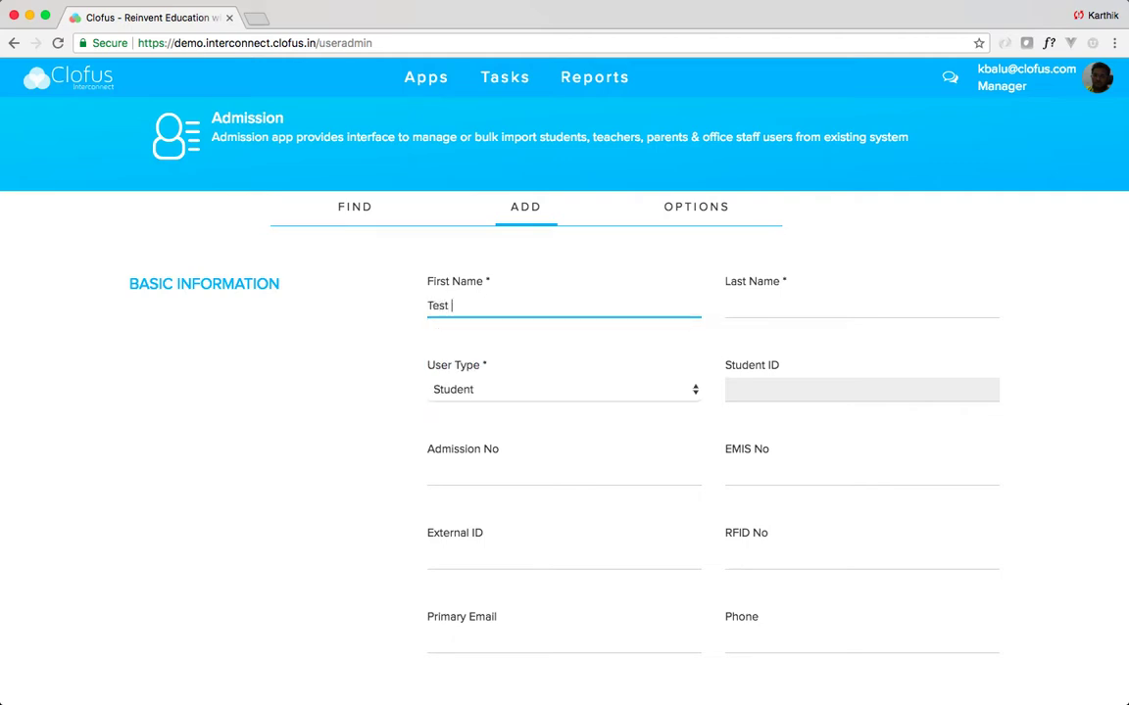
pyautogui.press('Tab')
pyautogui.write('Studen')
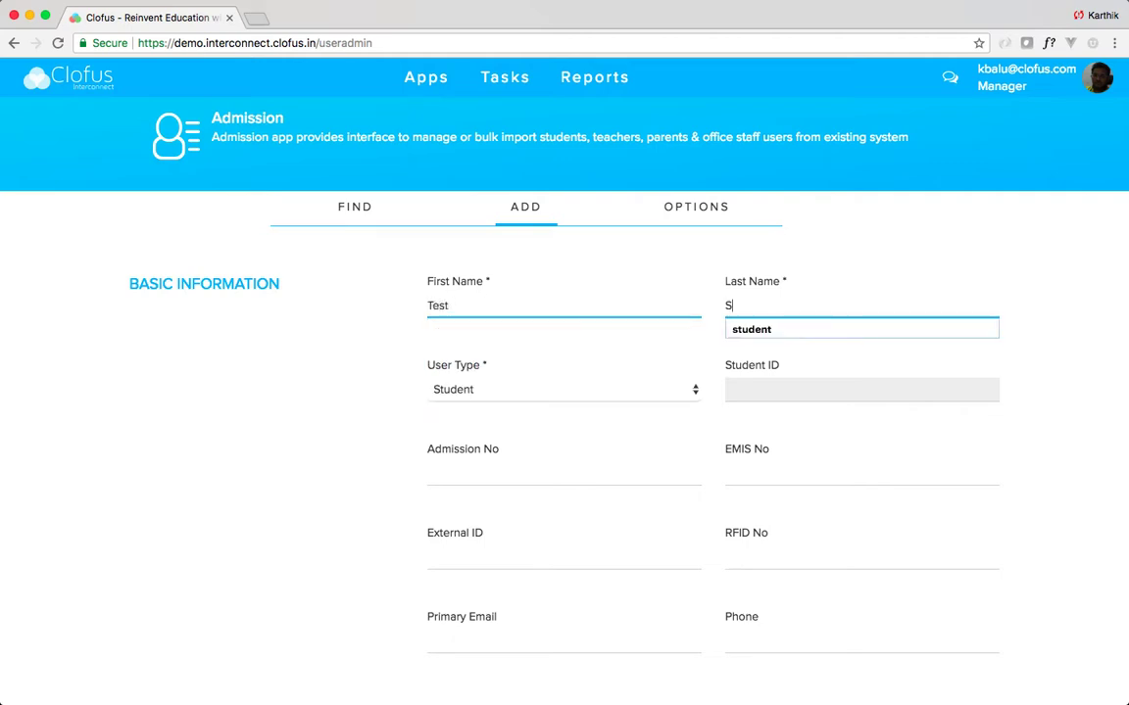
pyautogui.hotkey('shift', 'Tab')
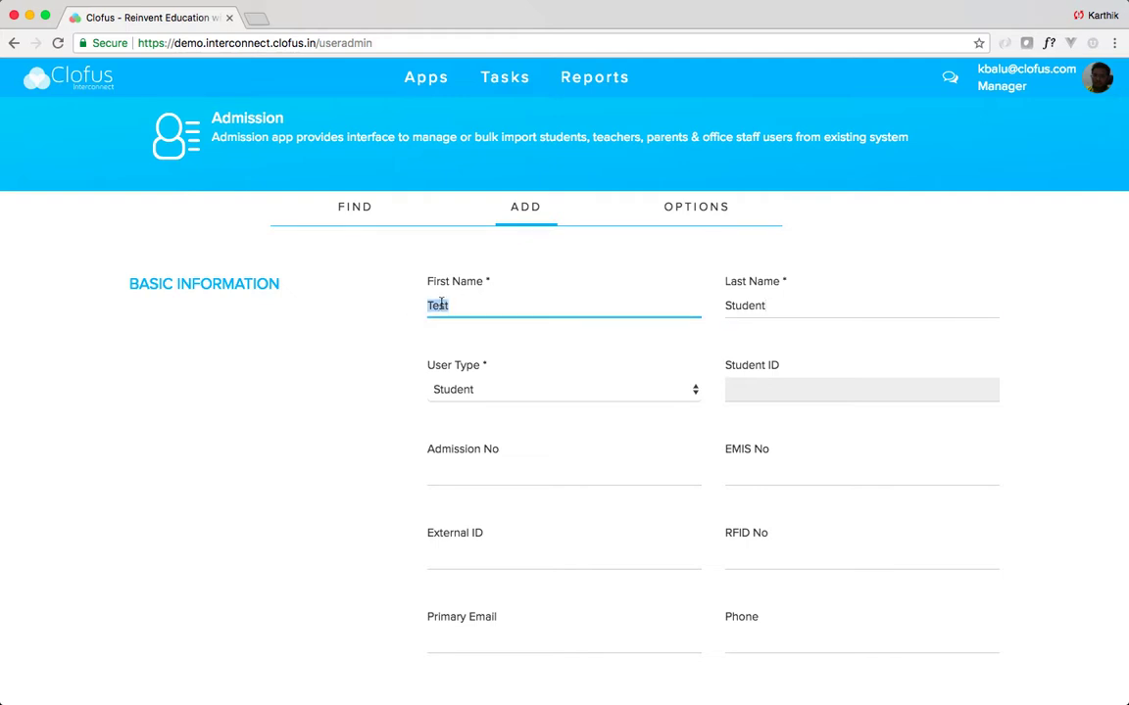
pyautogui.write('Class I')
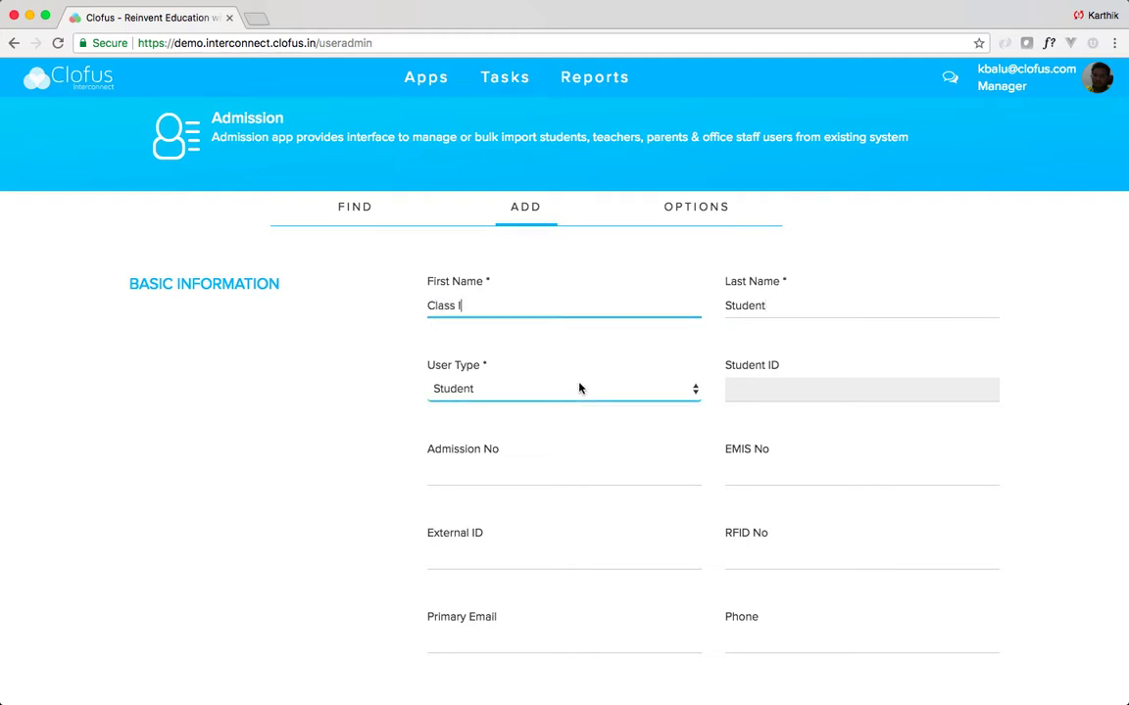
pyautogui.click(545, 399)
pyautogui.click(526, 392)
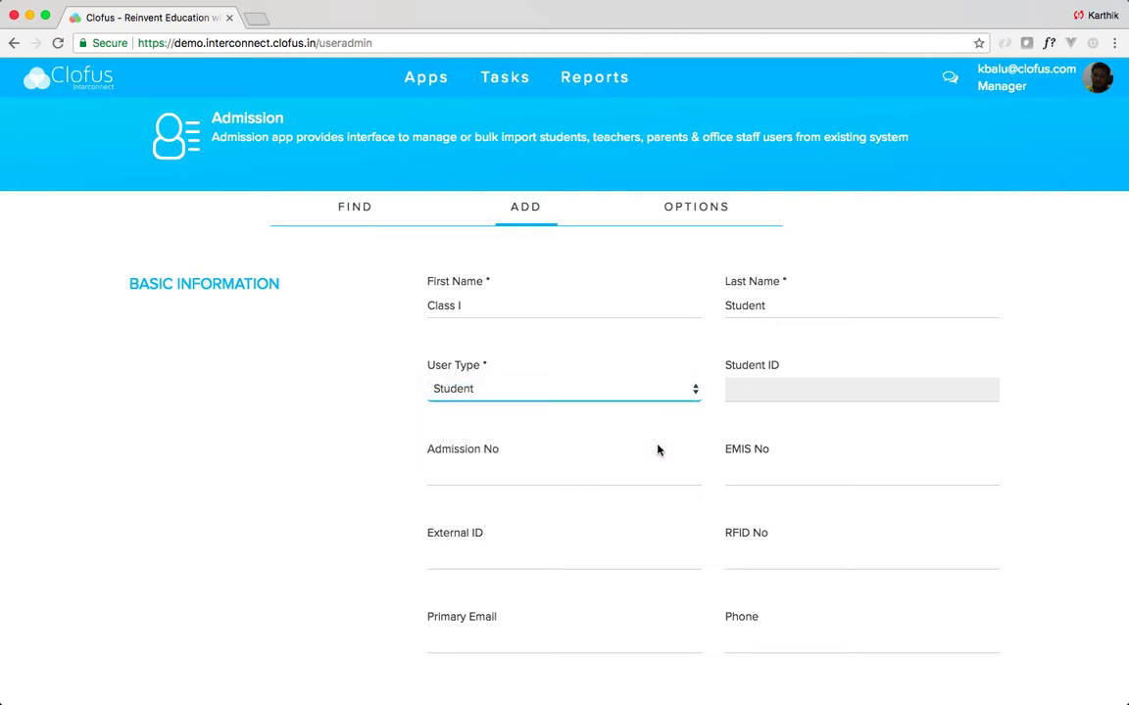
# Place the new student in class I, section A, and save the registration
pyautogui.scroll(-3, 659, 450)
pyautogui.scroll(-15, 625, 502)
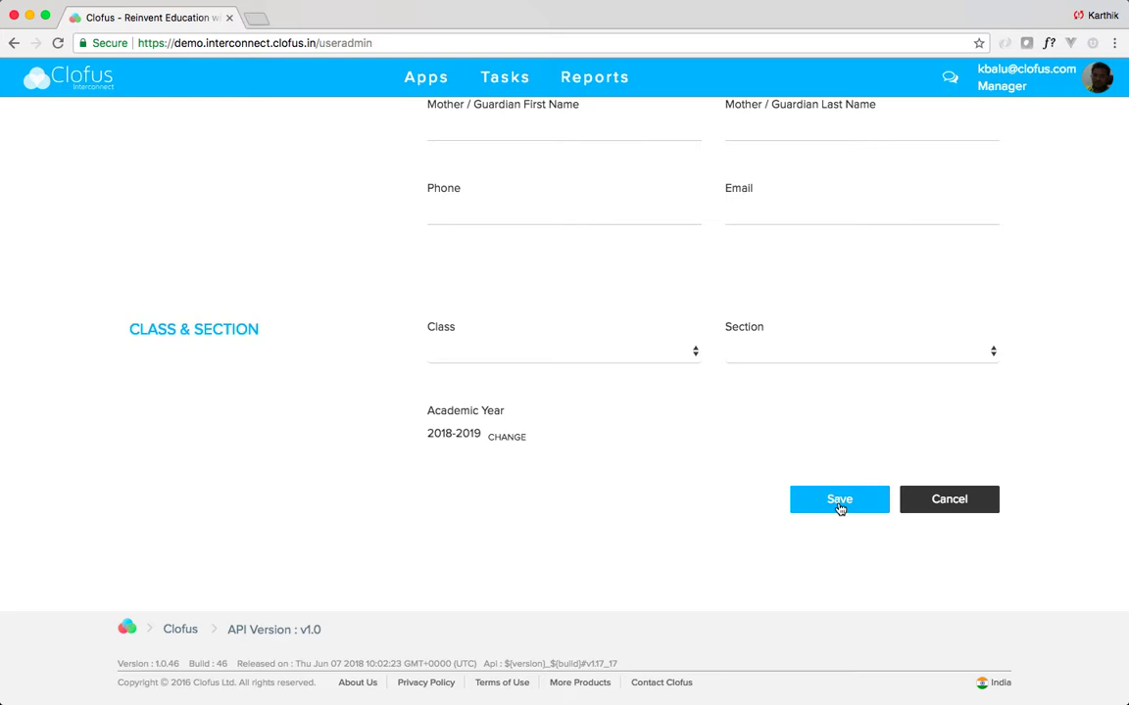
pyautogui.click(539, 353)
pyautogui.click(516, 370)
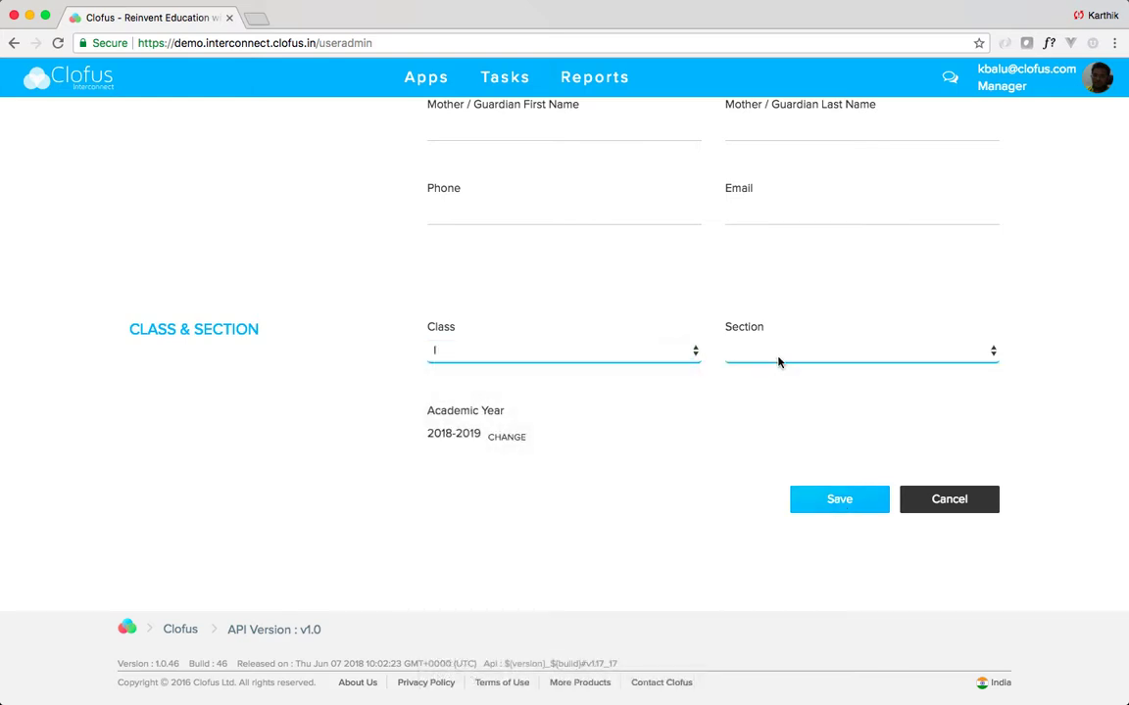
pyautogui.click(779, 359)
pyautogui.click(776, 369)
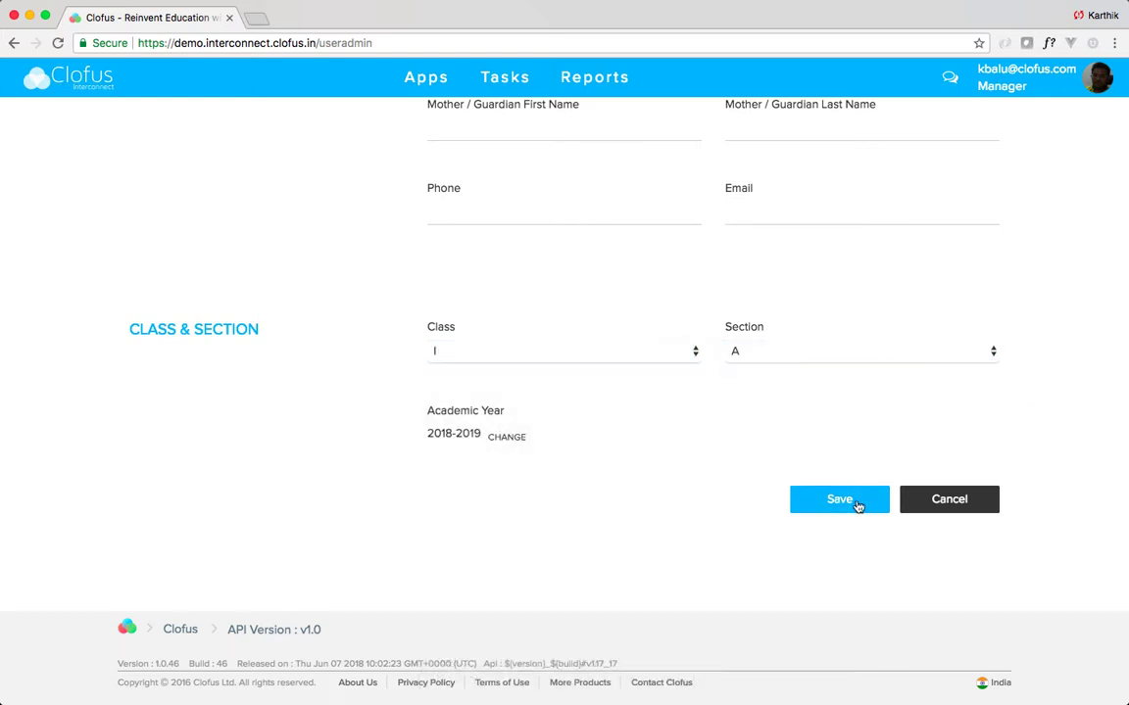
pyautogui.click(858, 504)
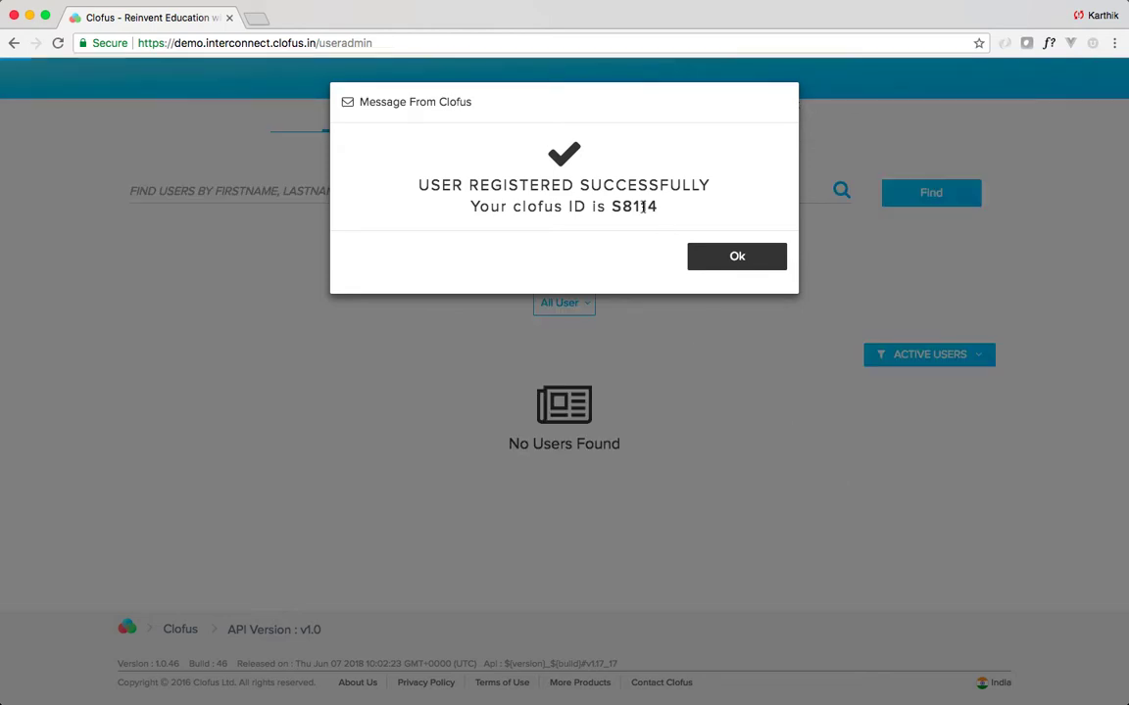
pyautogui.doubleClick(643, 207)
pyautogui.click(731, 254)
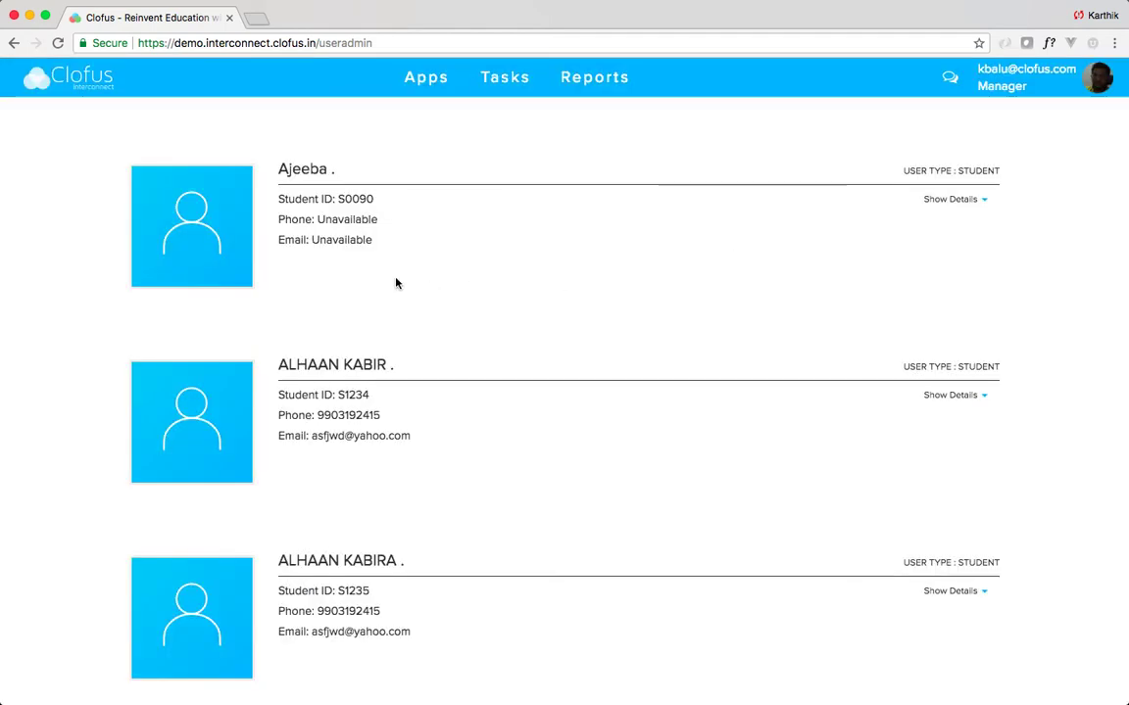
# Go back to the apps overview and open Collect Fees from the fees apps
pyautogui.scroll(10, 395, 284)
pyautogui.click(426, 78)
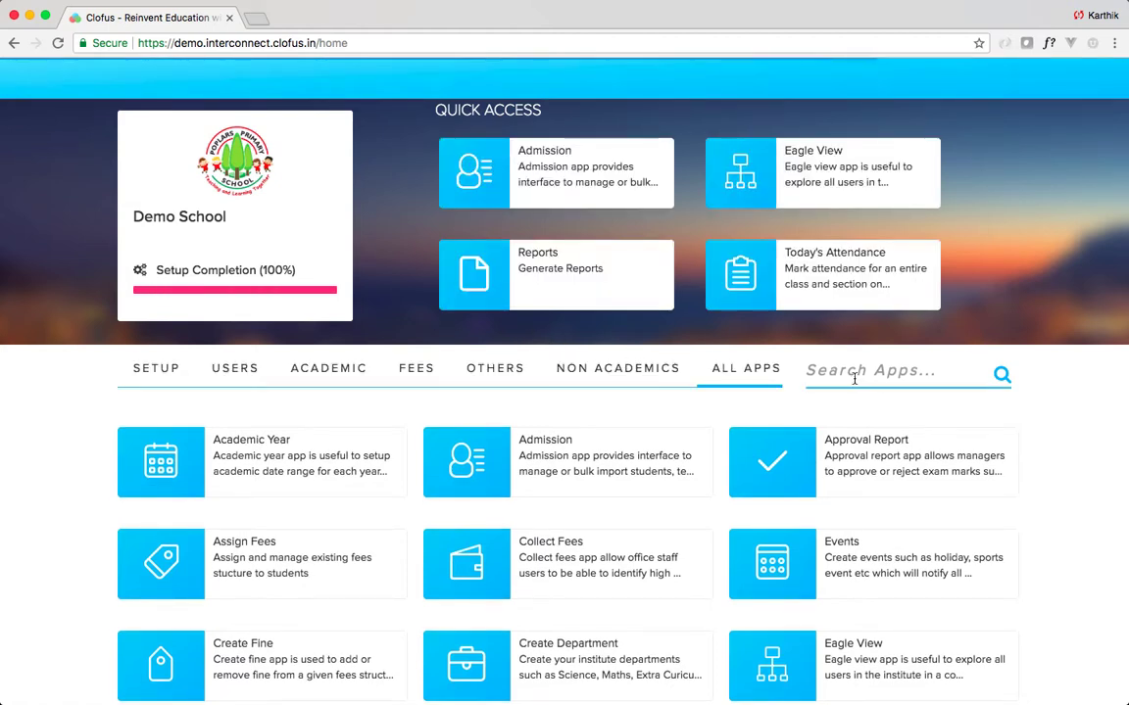
pyautogui.click(421, 373)
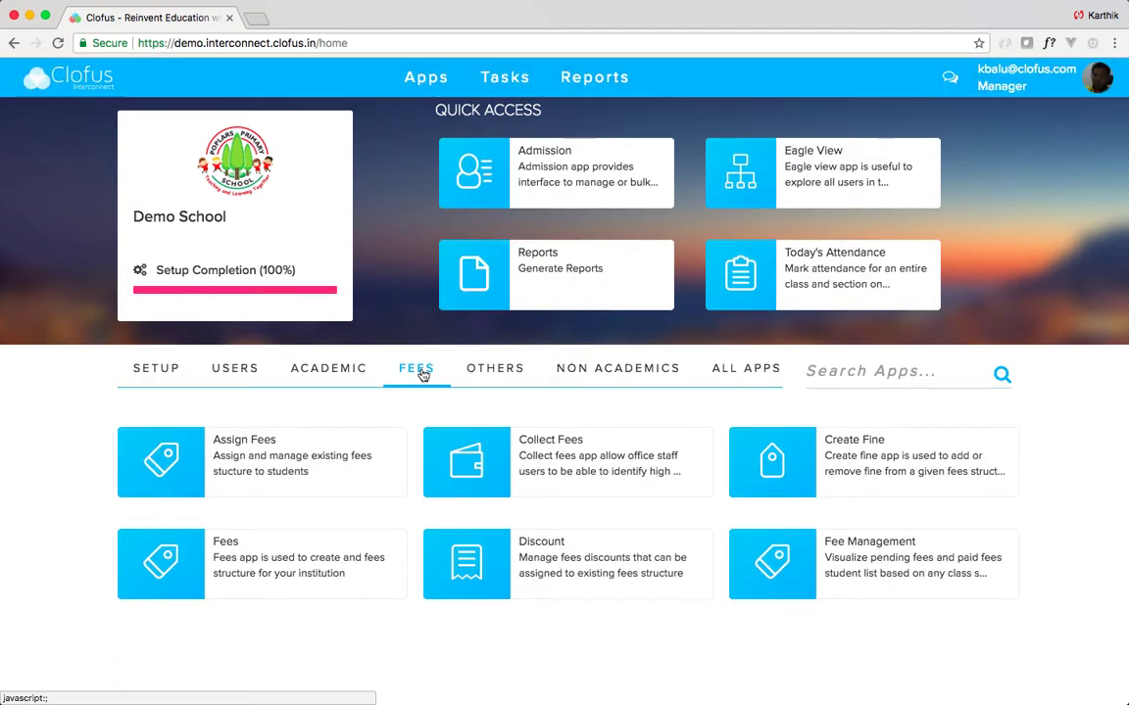
pyautogui.click(595, 462)
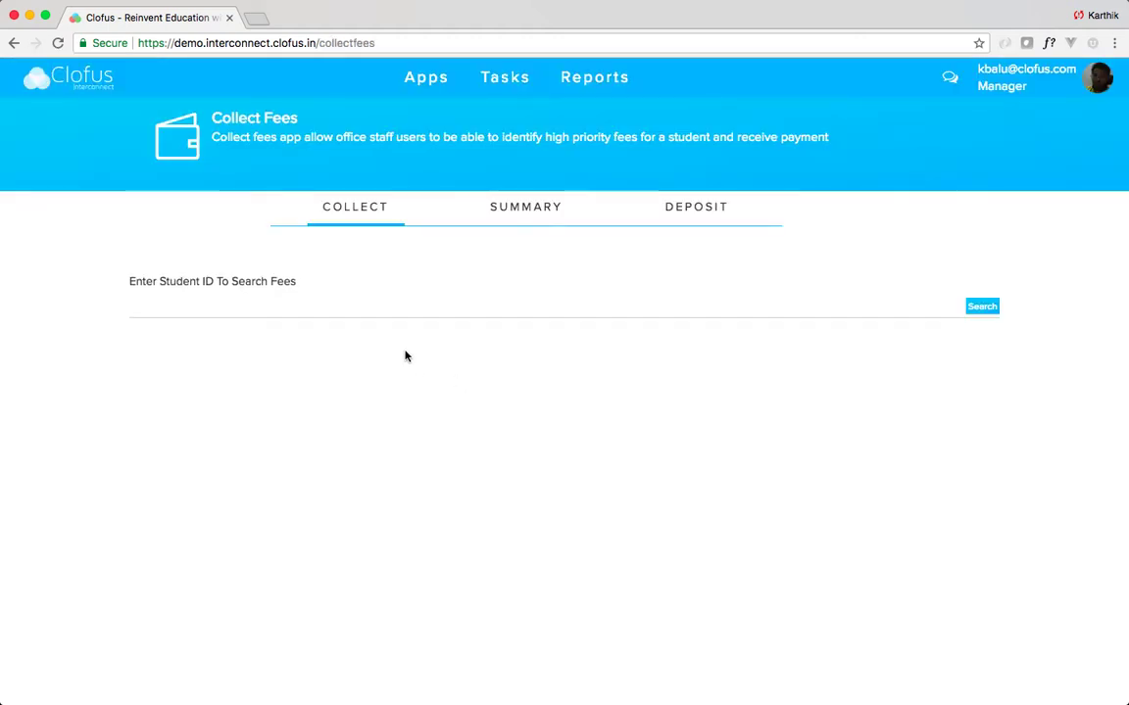
# Search the fees by the new student's ID and bring up the fee details
pyautogui.click(336, 306)
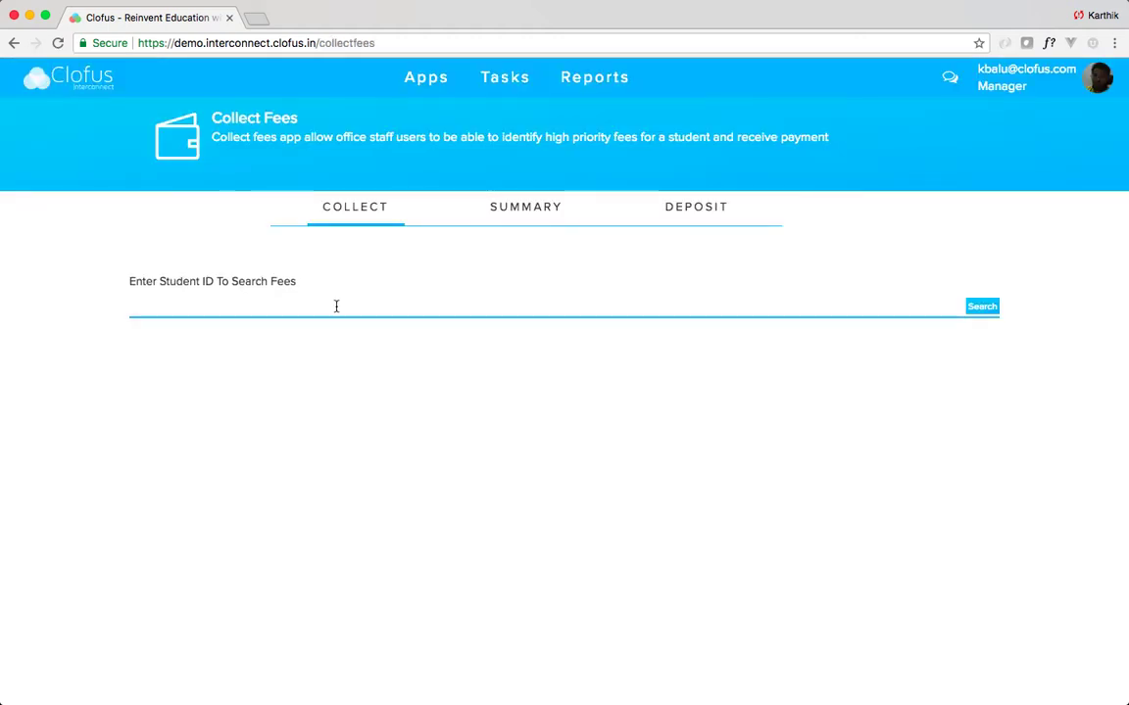
pyautogui.write('S8114')
pyautogui.press('Return')
pyautogui.scroll(-2, 428, 389)
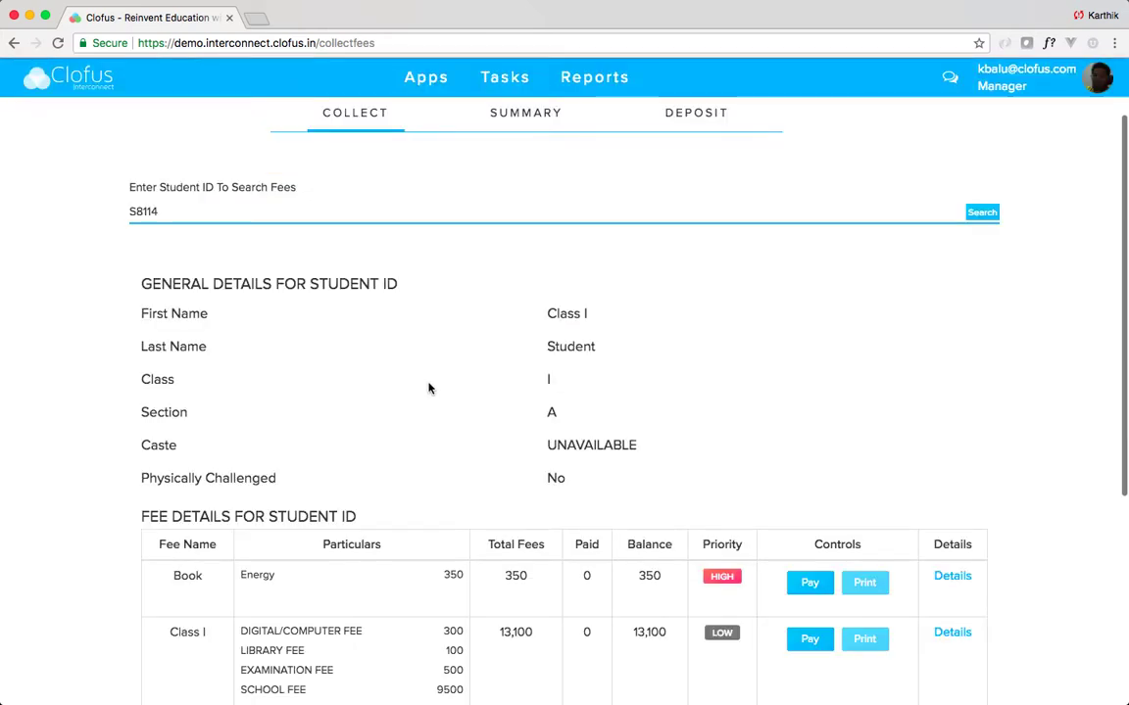
pyautogui.scroll(-5, 428, 387)
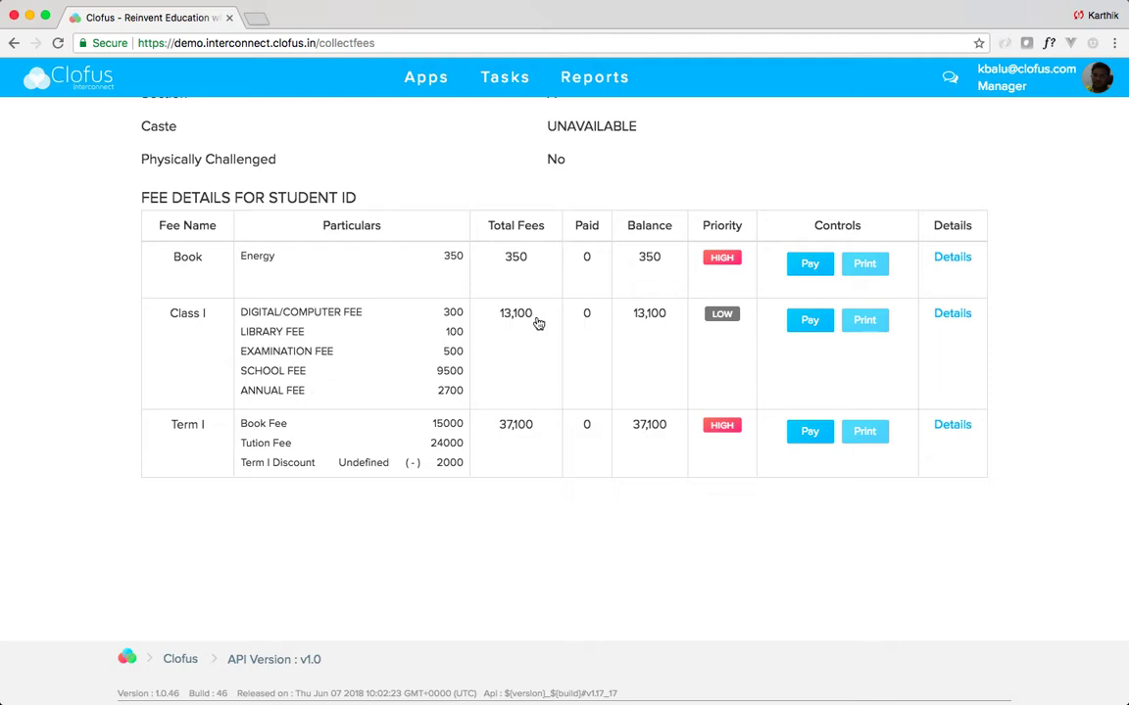
# Start a payment for the student's Class I fee with 1000 as the amount to pay
pyautogui.click(813, 324)
pyautogui.click(420, 211)
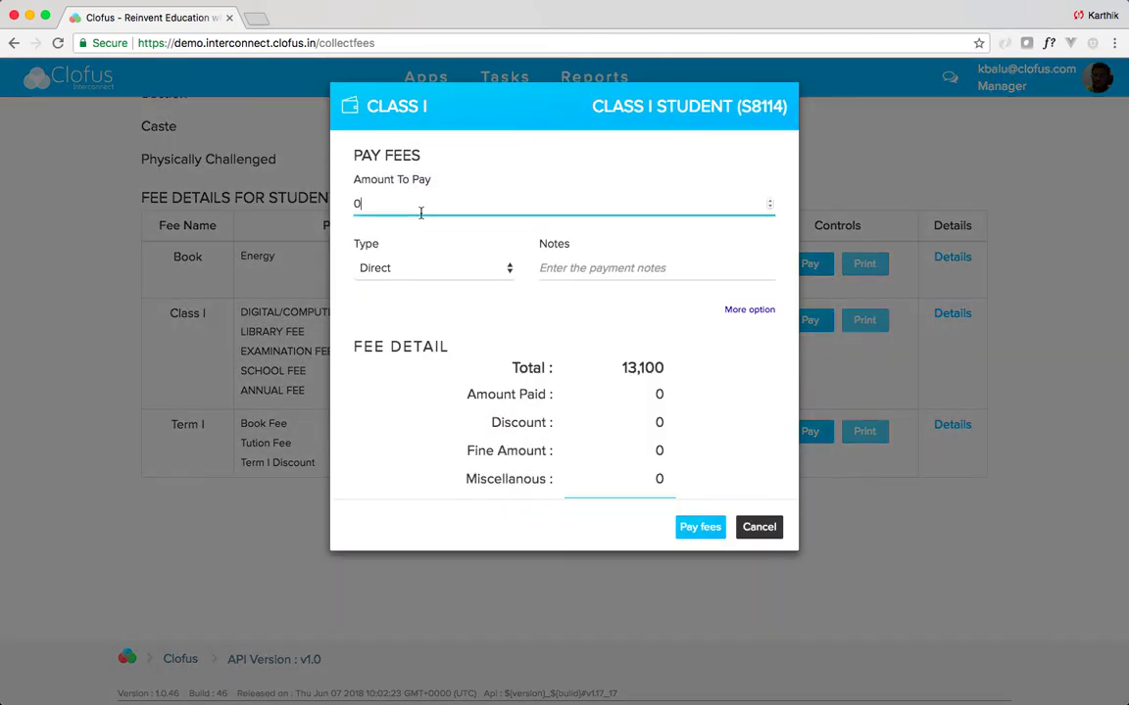
pyautogui.press('BackSpace')
pyautogui.write('1000')
# Set the payment type to Cheque, enter 12345 as the payment notes, and pay the fees
pyautogui.click(461, 274)
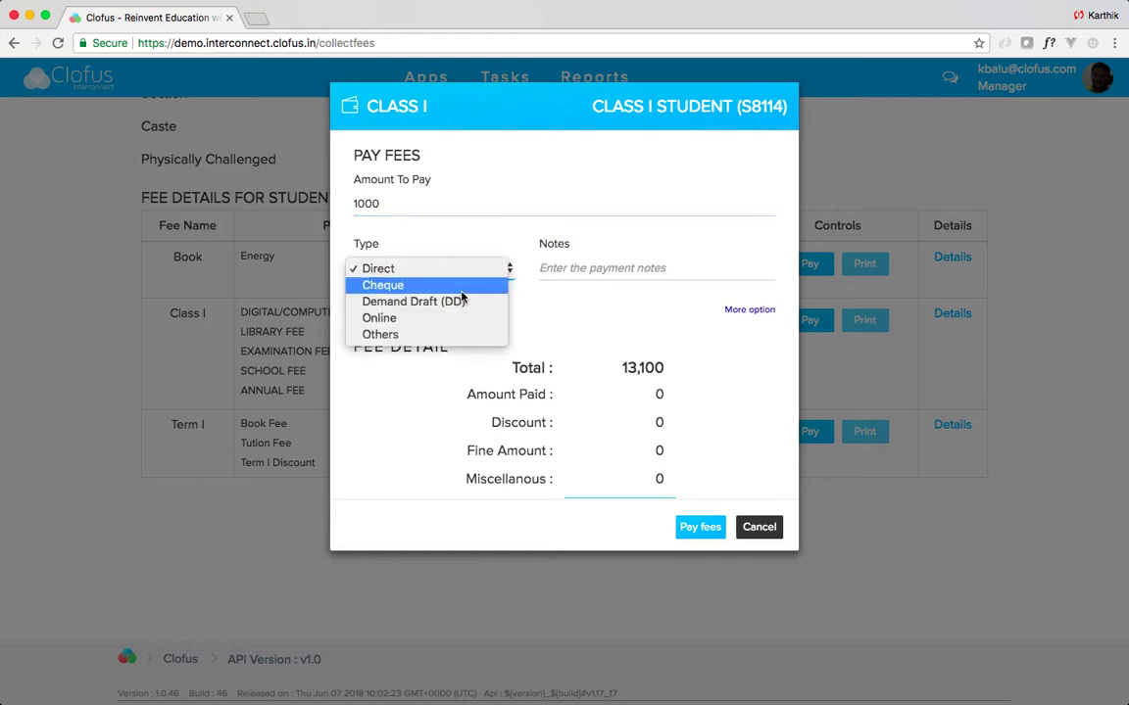
pyautogui.click(451, 285)
pyautogui.click(616, 267)
pyautogui.write('1234')
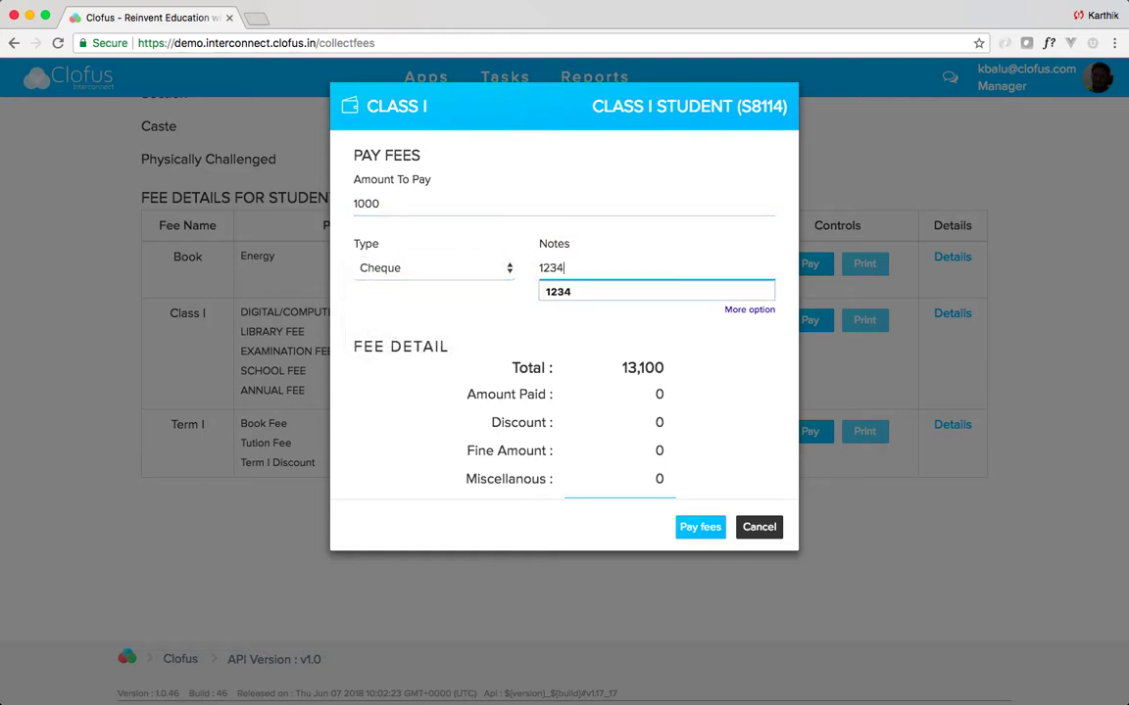
pyautogui.write('5')
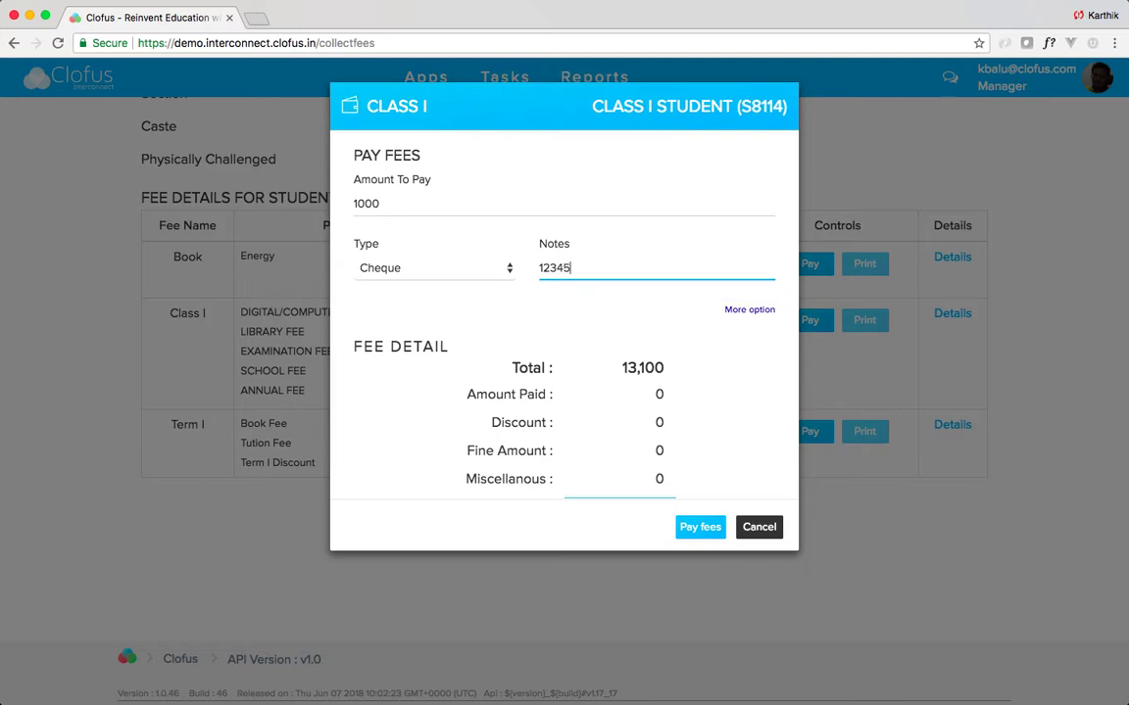
pyautogui.click(712, 530)
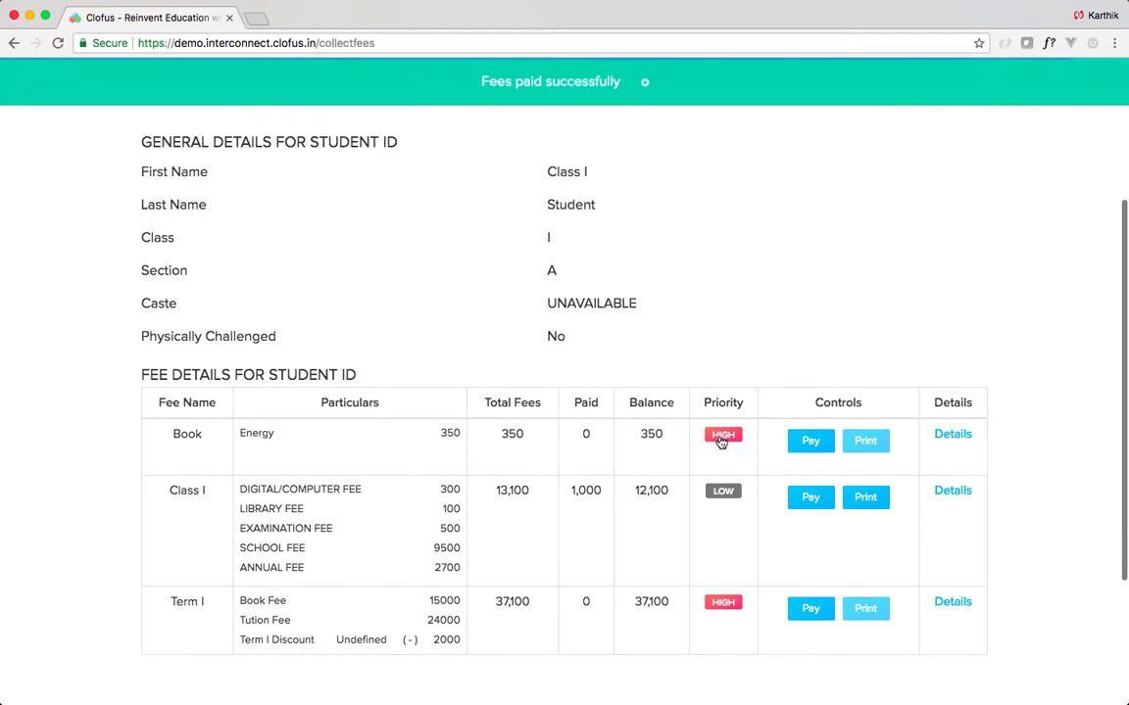
# Open the receipt for the Class I fee payment and preview its printout without printing
pyautogui.click(868, 500)
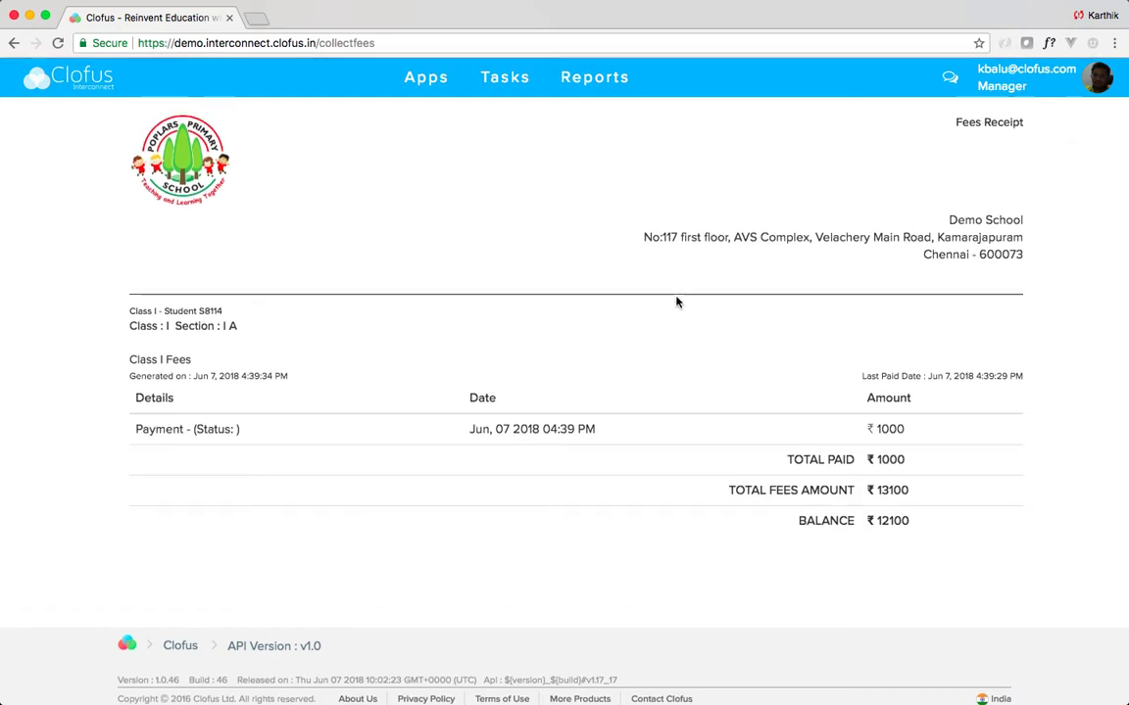
pyautogui.scroll(3, 686, 294)
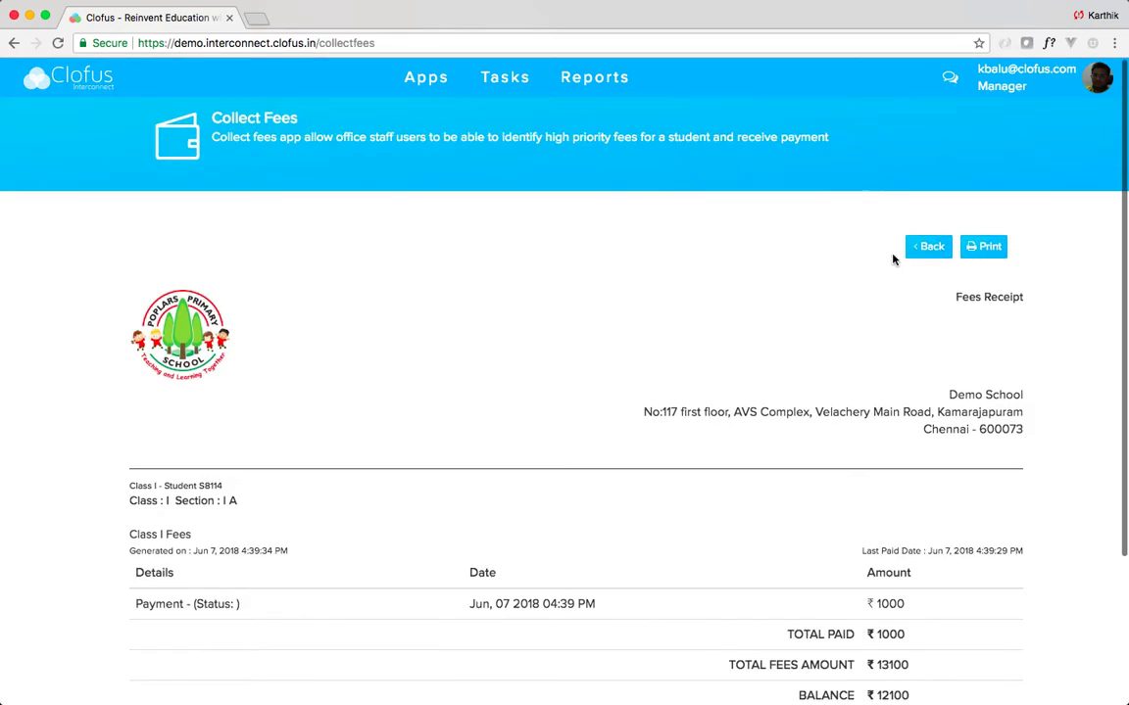
pyautogui.click(994, 248)
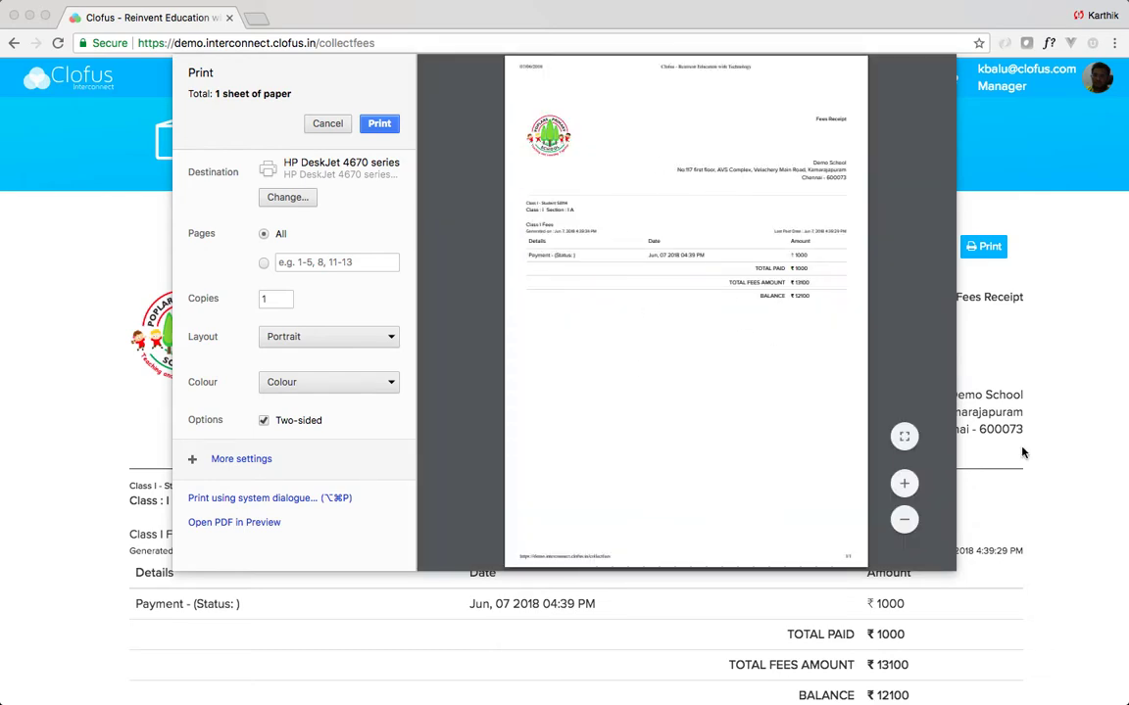
pyautogui.press('Escape')
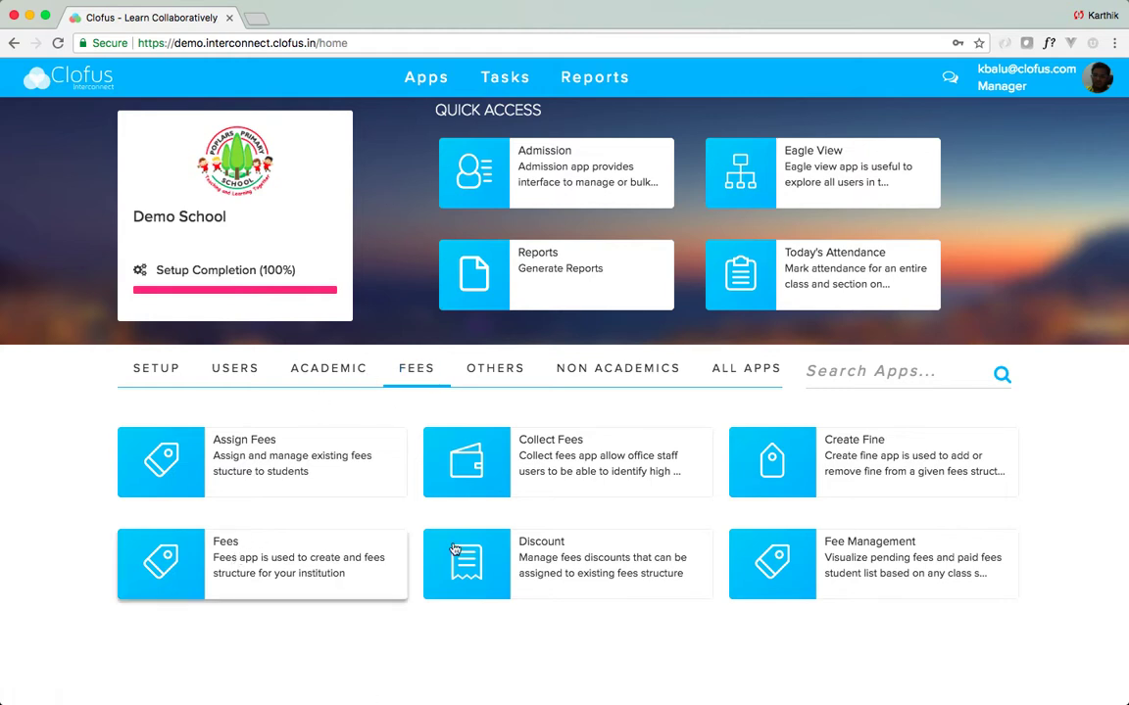
# Open Fee Management and find the summary by fee structure for Class I, examining the totals and student list
pyautogui.click(800, 561)
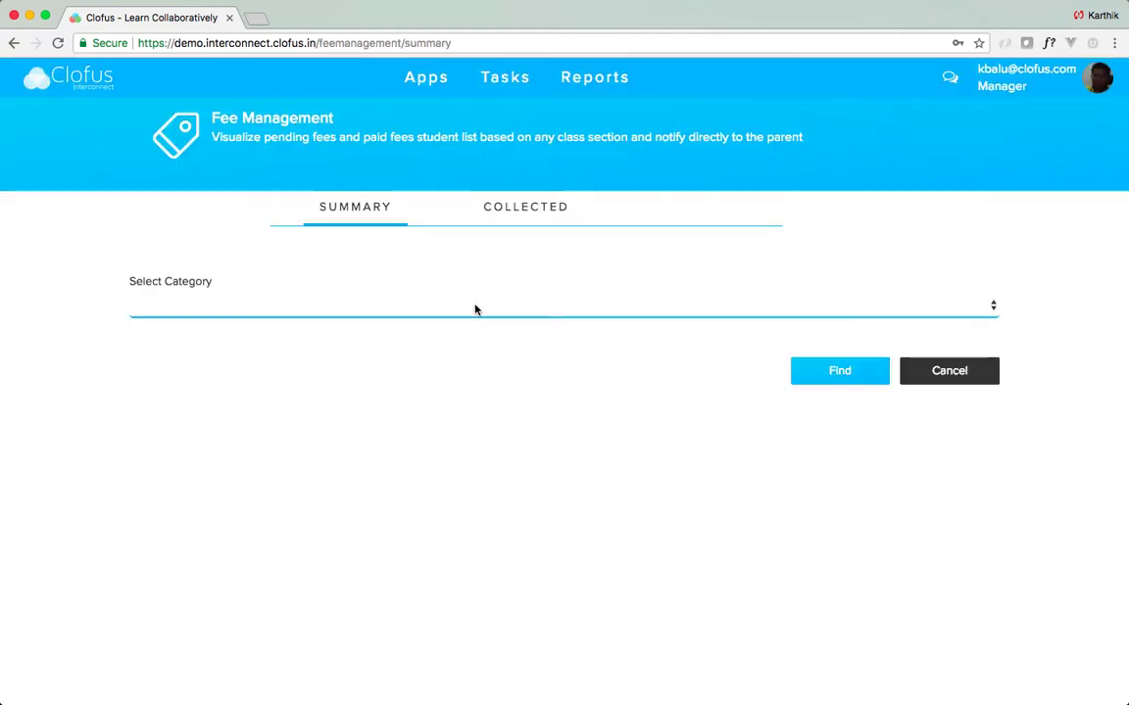
pyautogui.click(459, 317)
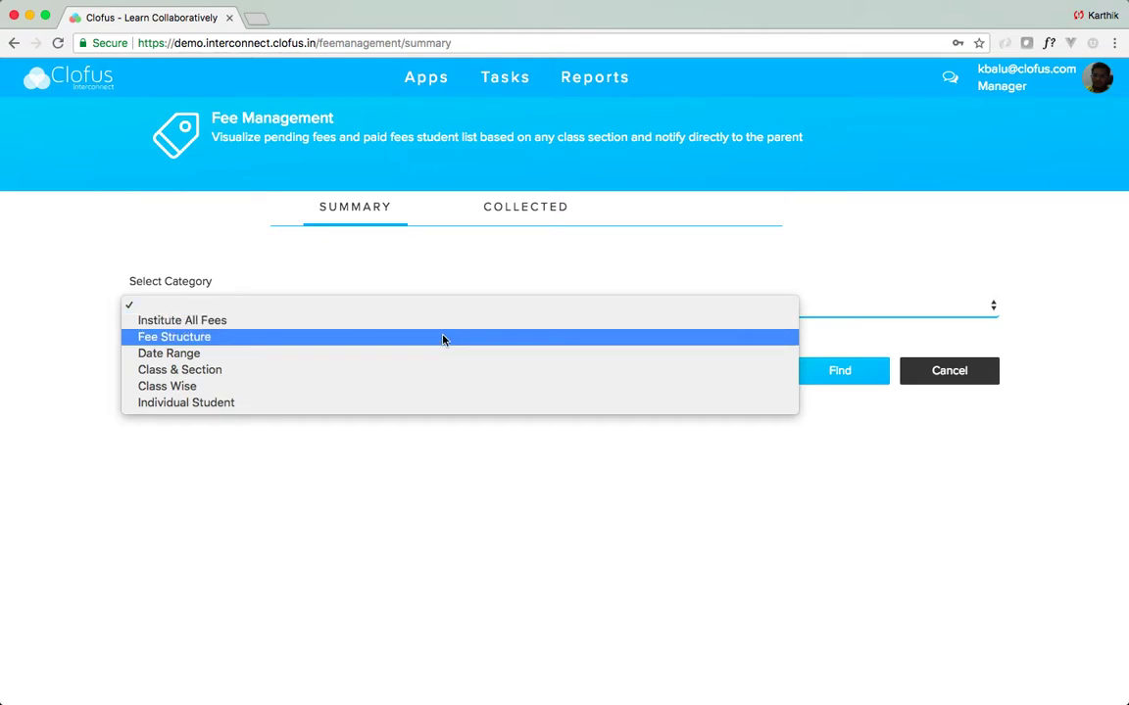
pyautogui.click(442, 339)
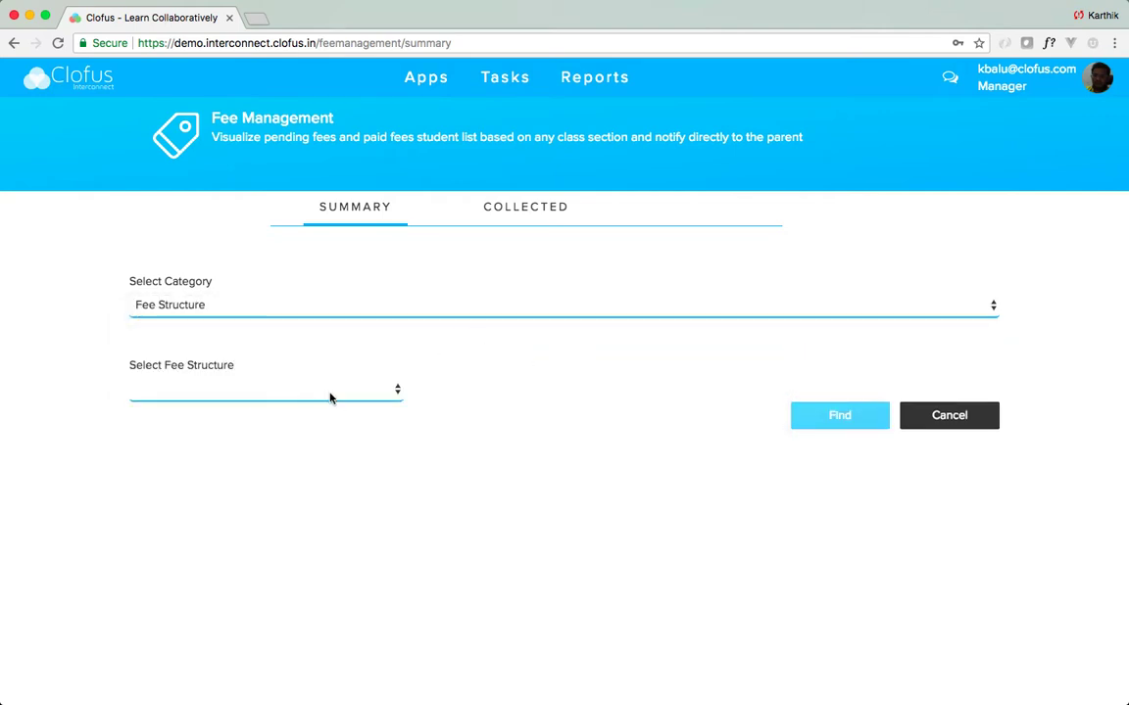
pyautogui.click(331, 394)
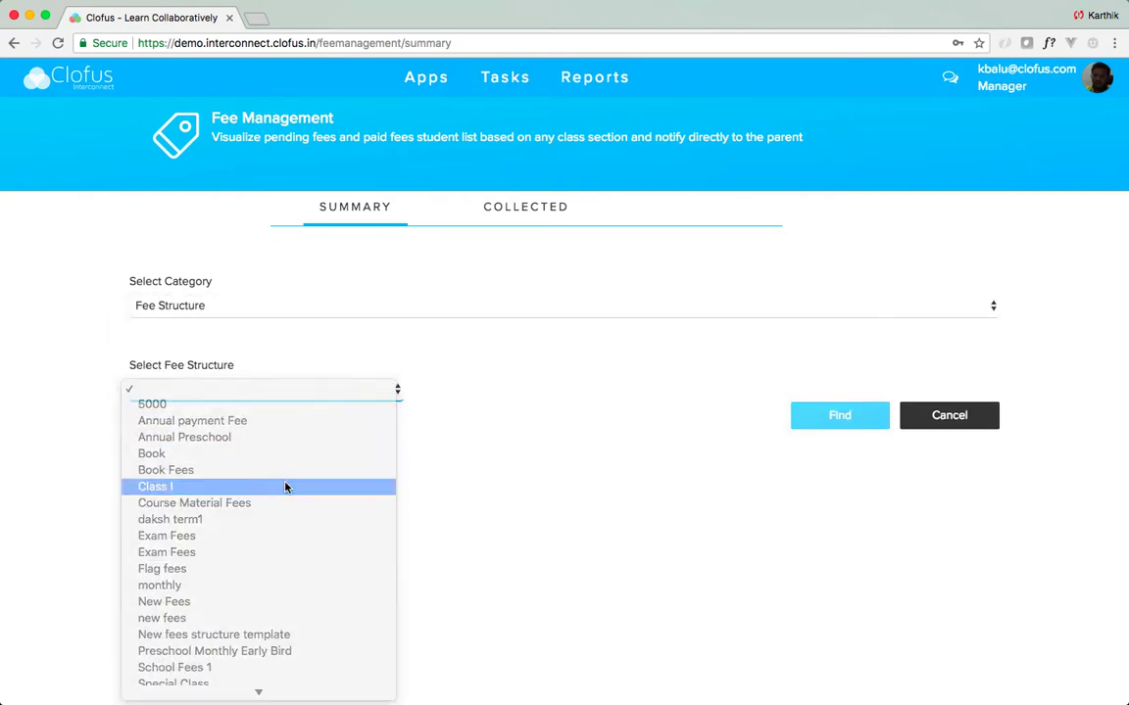
pyautogui.click(285, 487)
pyautogui.click(855, 423)
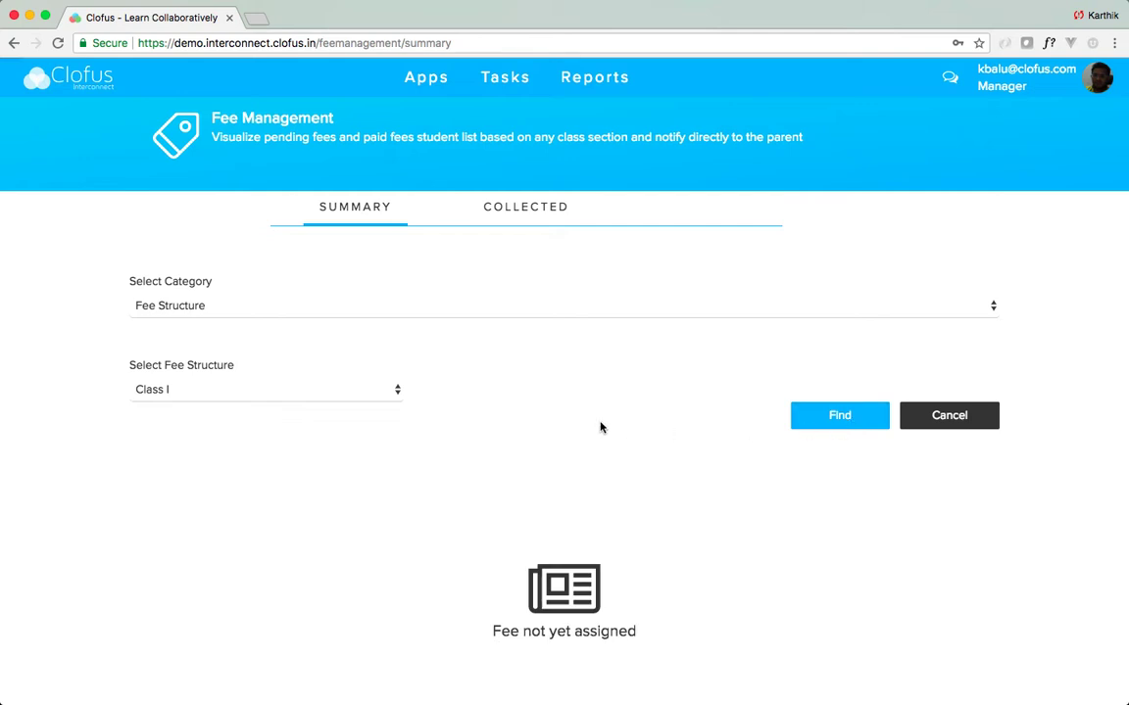
pyautogui.scroll(-1, 619, 463)
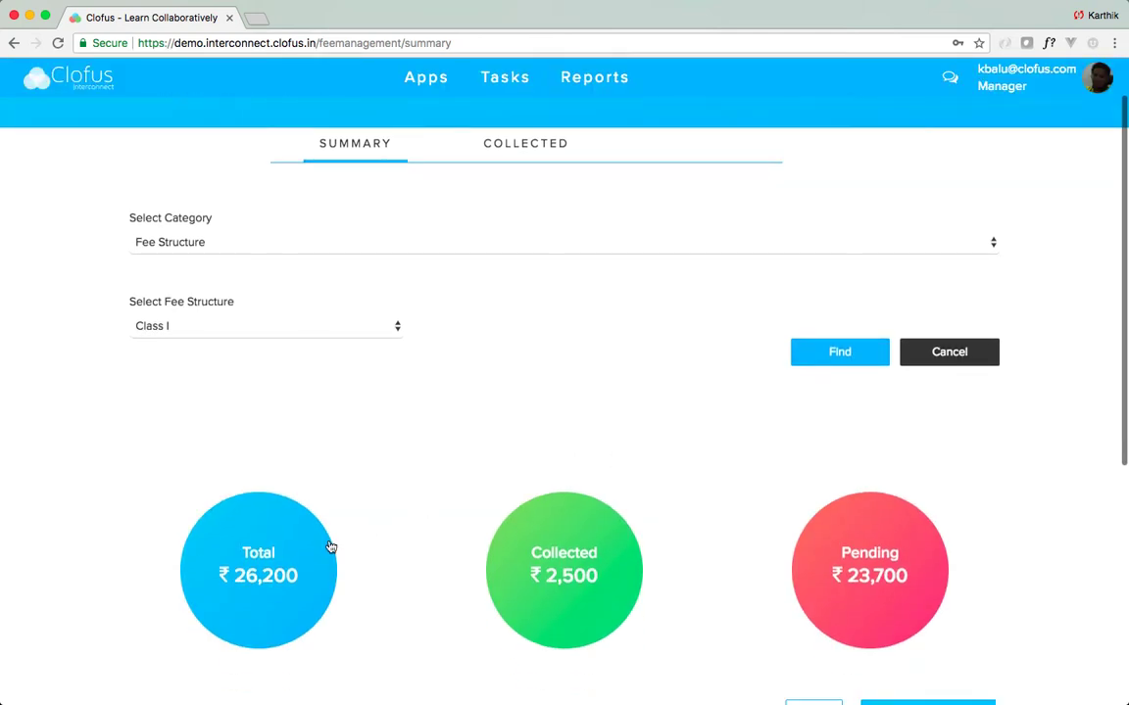
pyautogui.scroll(-3, 701, 575)
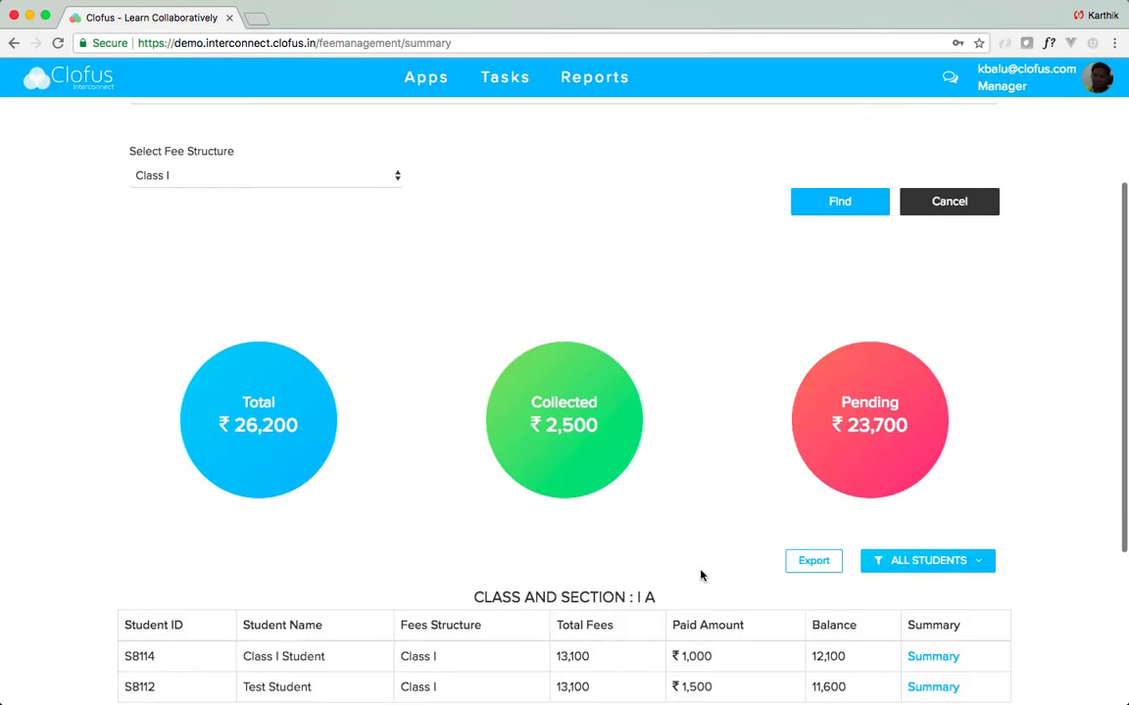
# List the unpaid students behind the Class I pending total and examine their paid amounts and balances
pyautogui.scroll(-1, 701, 575)
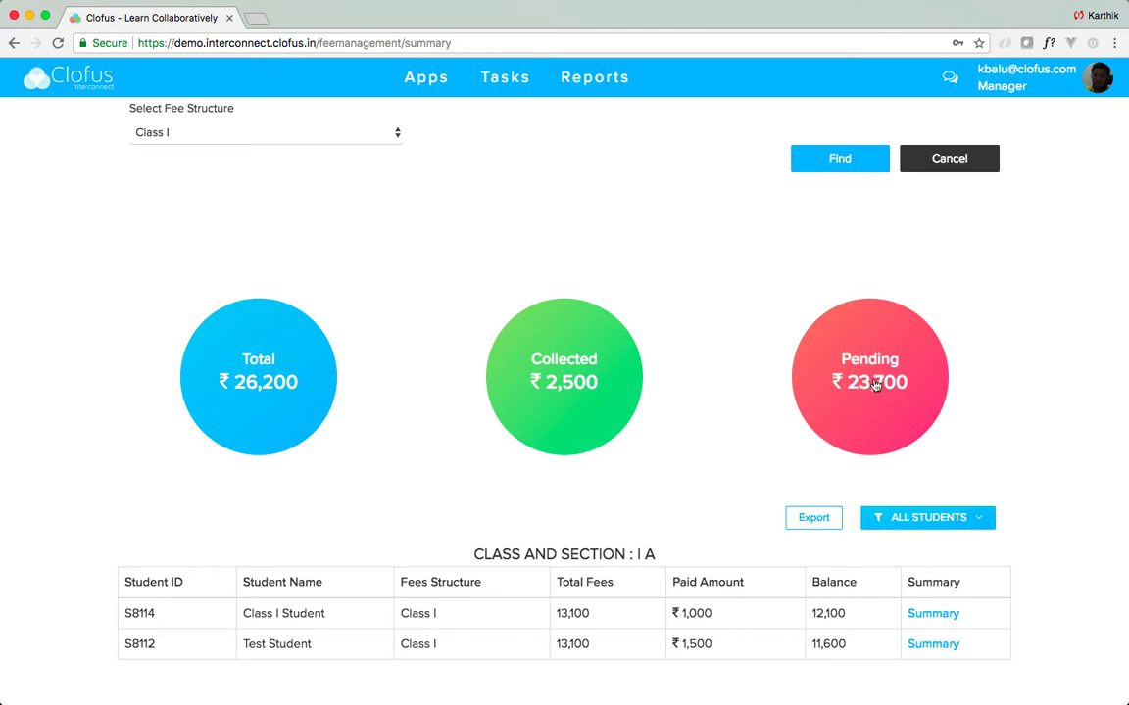
pyautogui.scroll(-3, 739, 421)
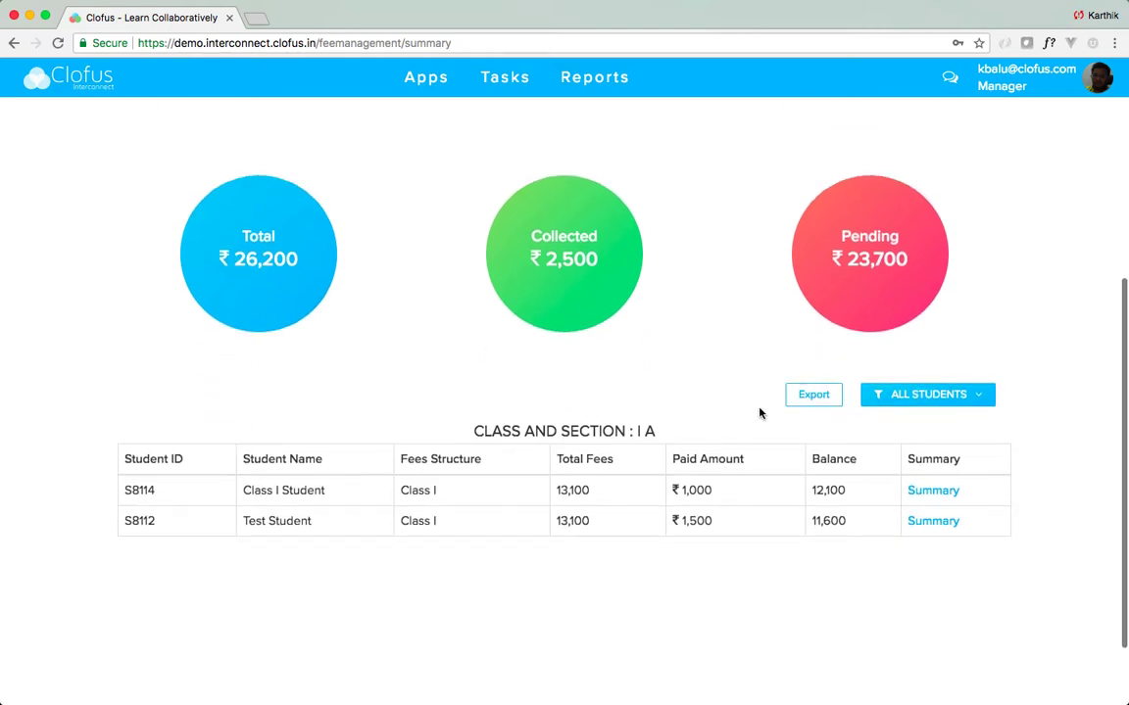
pyautogui.click(883, 272)
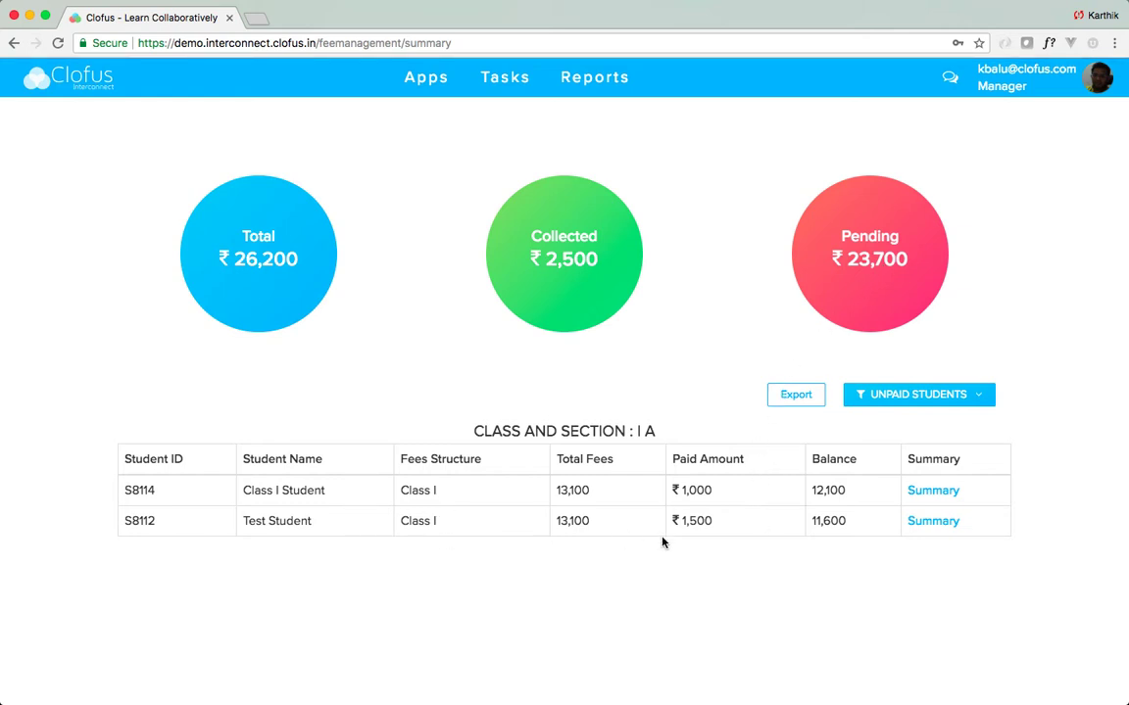
pyautogui.doubleClick(692, 490)
pyautogui.doubleClick(828, 490)
# Filter the Class I student list to Paid Students and switch it back to Unpaid Students
pyautogui.click(985, 394)
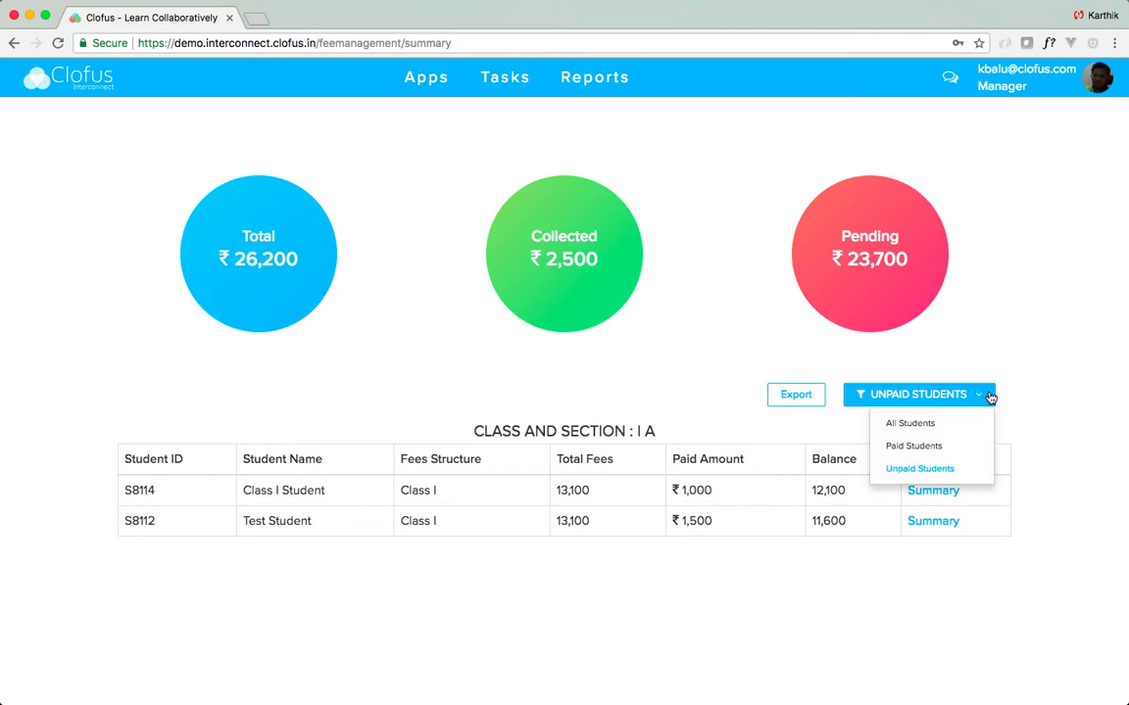
pyautogui.click(936, 447)
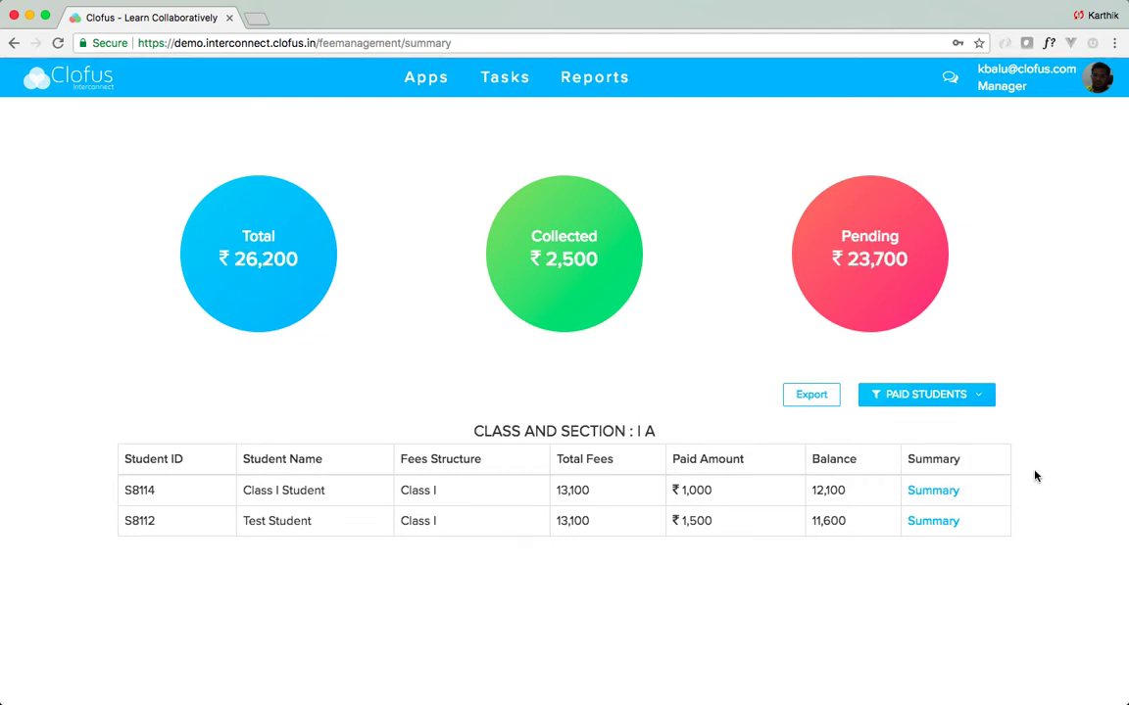
pyautogui.scroll(-1, 1037, 476)
pyautogui.scroll(1, 1037, 476)
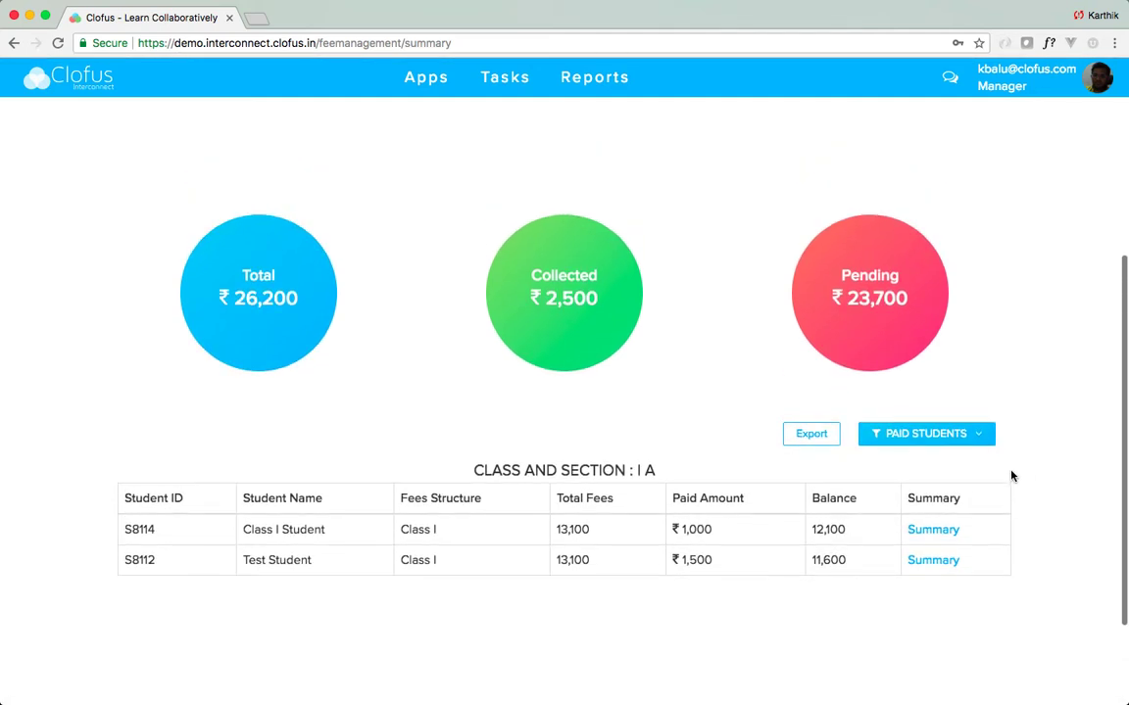
pyautogui.click(955, 434)
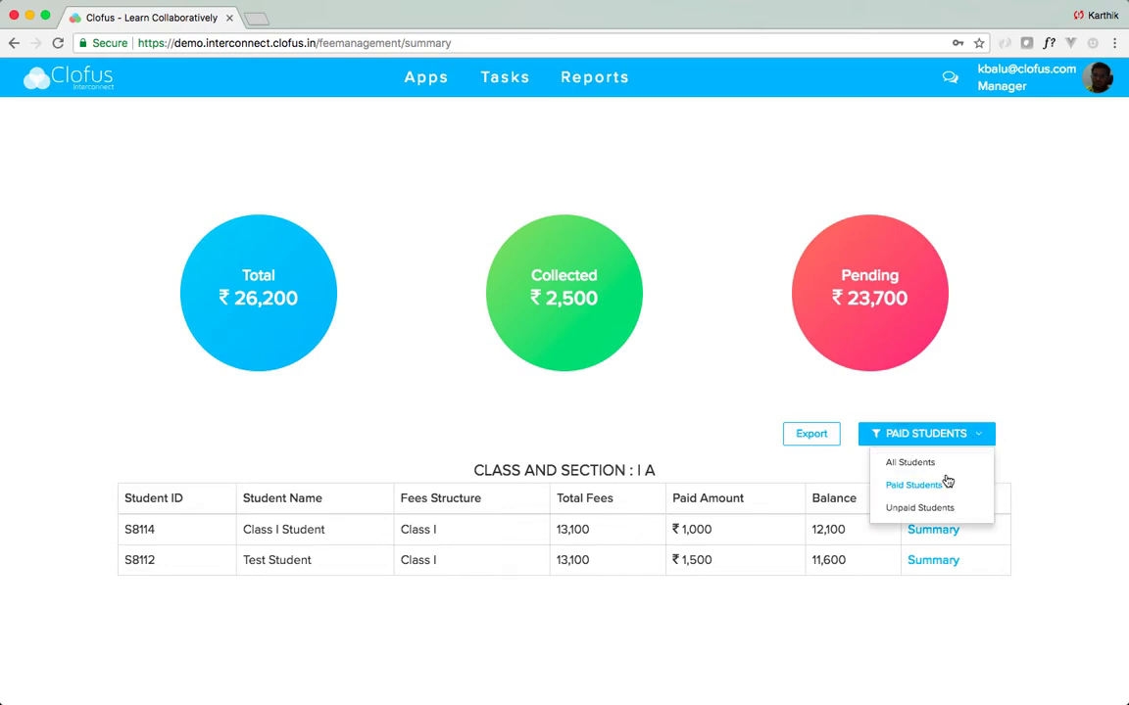
pyautogui.click(970, 504)
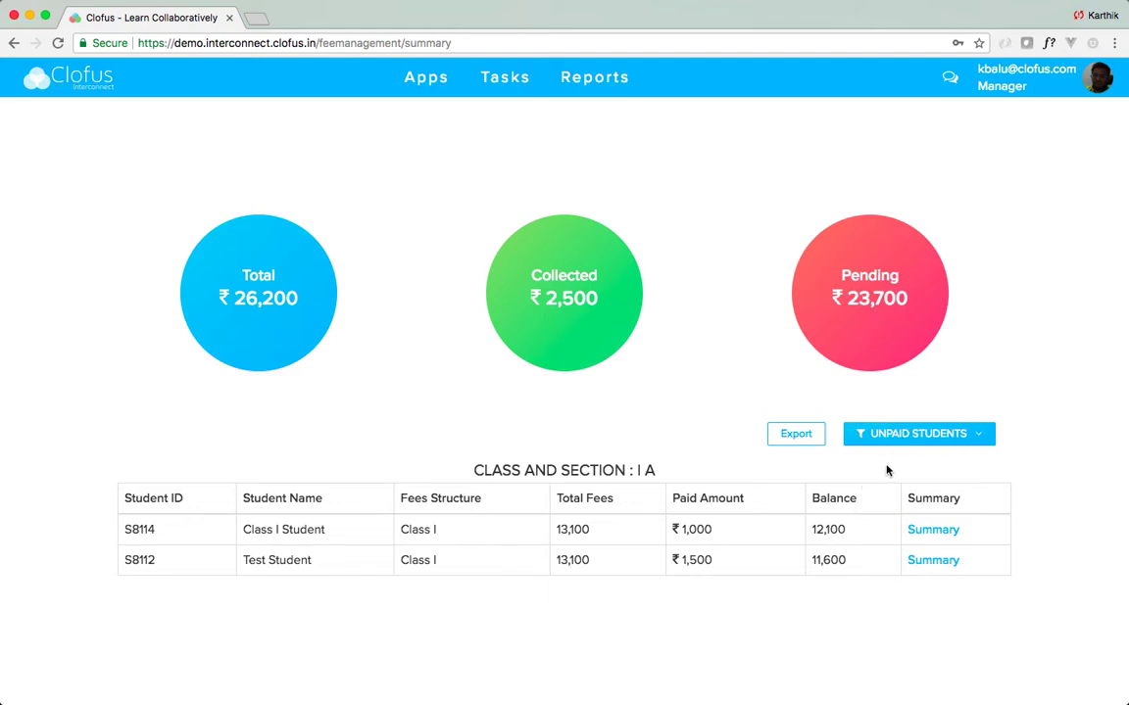
pyautogui.click(887, 434)
# Find the fee summary for the Institute All Fees category and examine the total, collected and pending amounts
pyautogui.scroll(1, 773, 404)
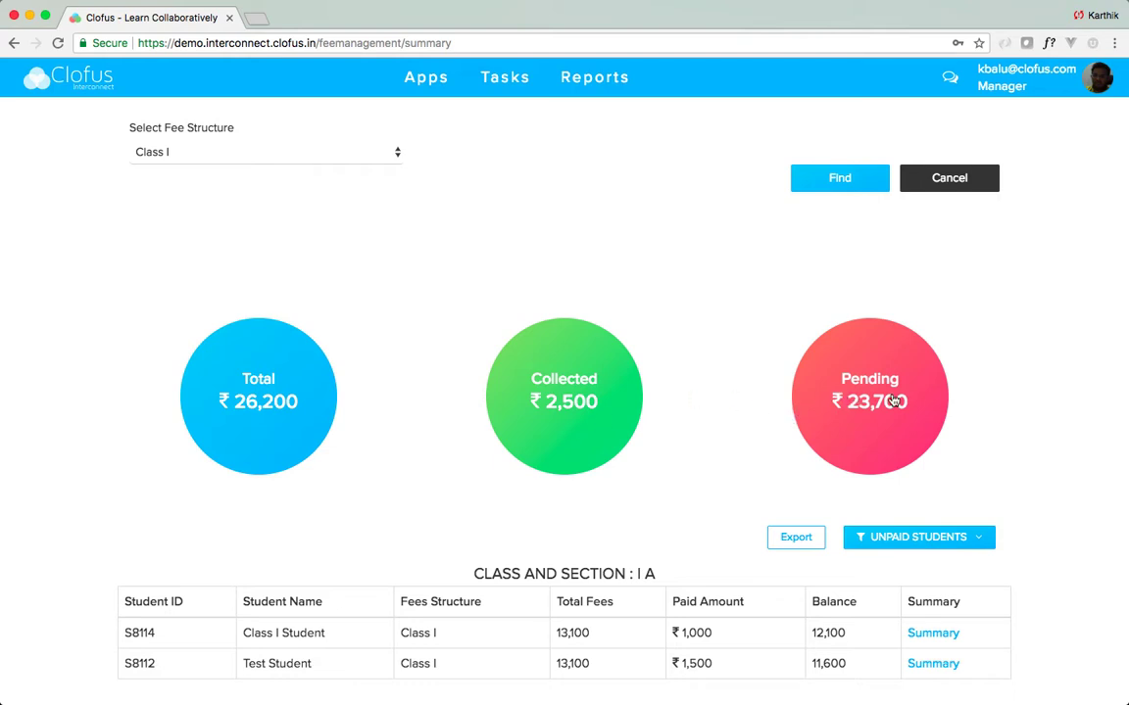
pyautogui.scroll(4, 1003, 401)
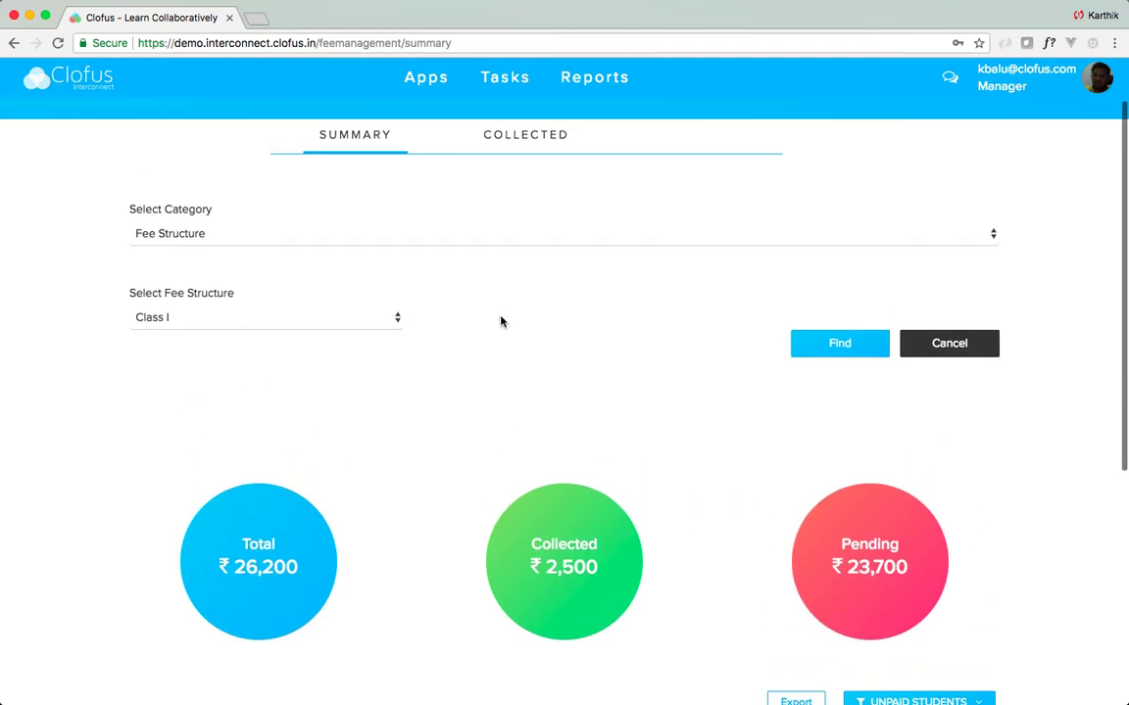
pyautogui.click(226, 240)
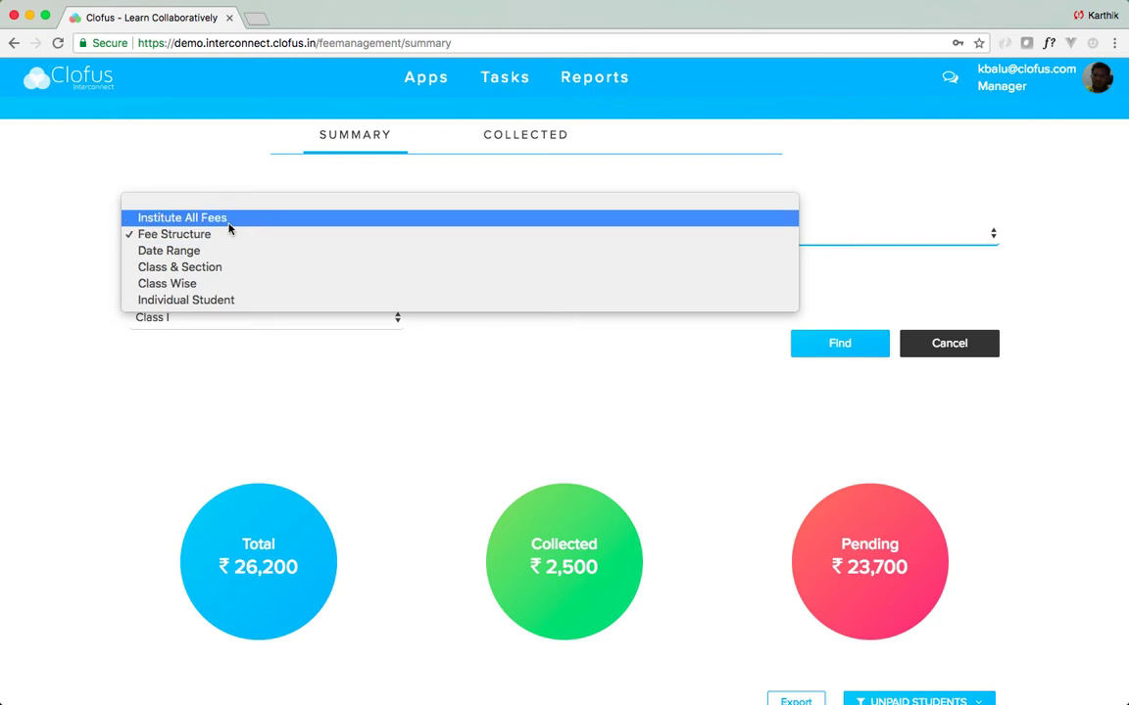
pyautogui.click(229, 221)
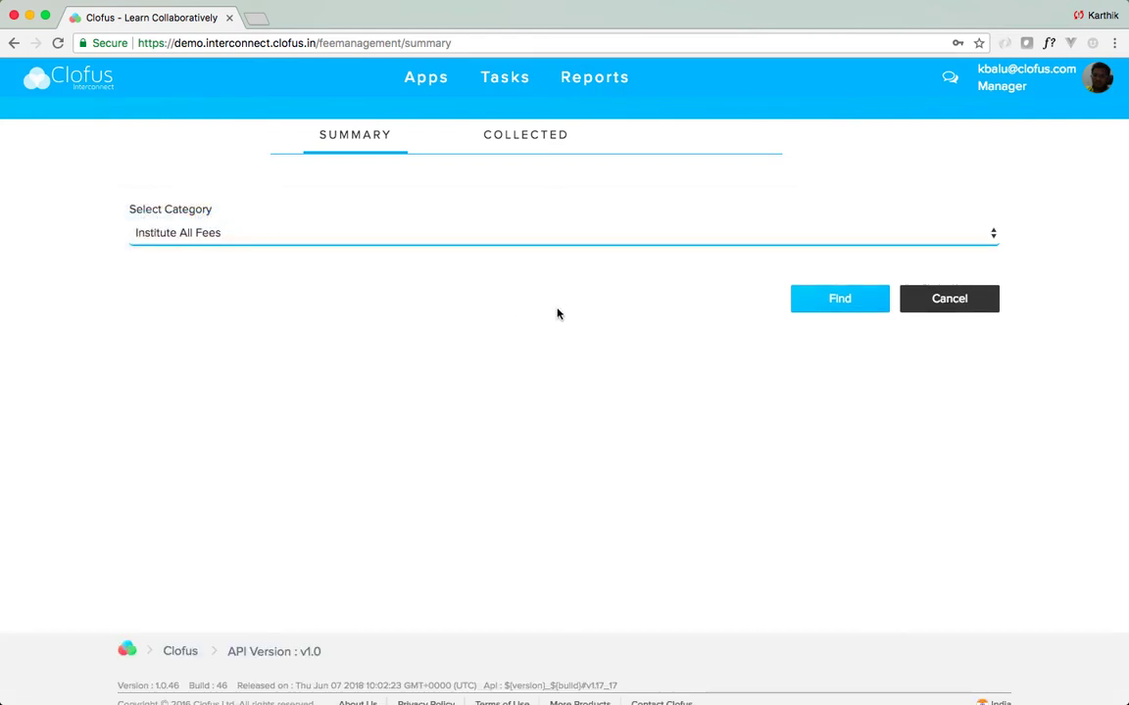
pyautogui.click(834, 304)
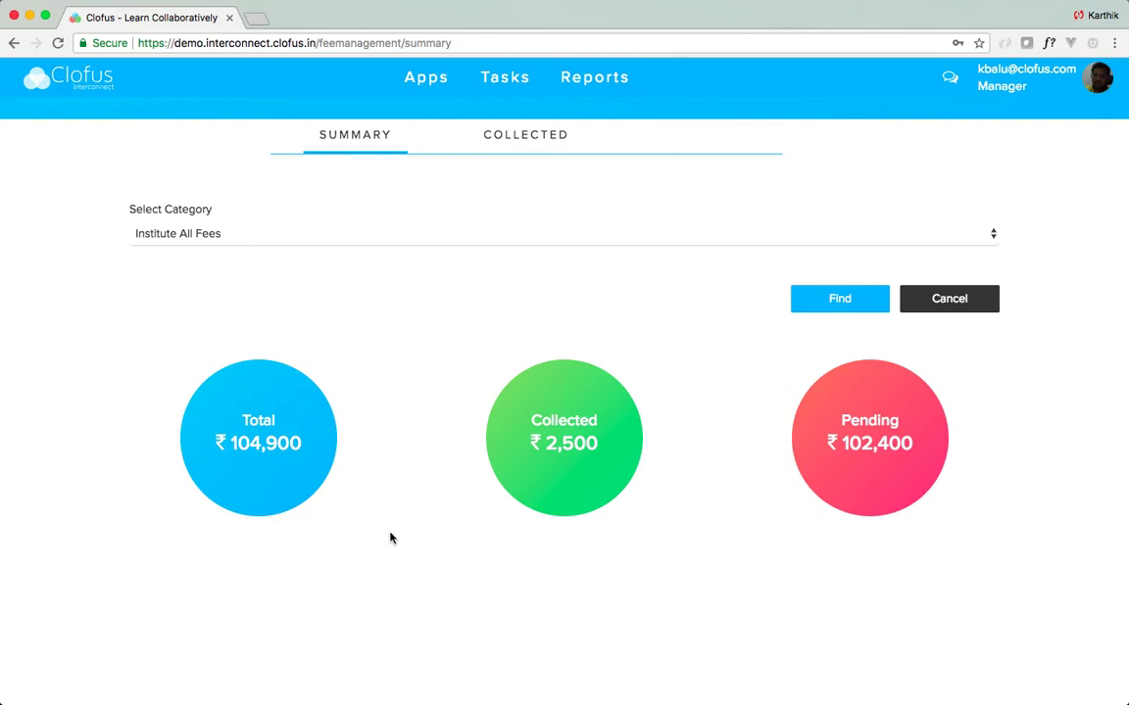
pyautogui.scroll(-2, 391, 537)
pyautogui.scroll(3, 391, 537)
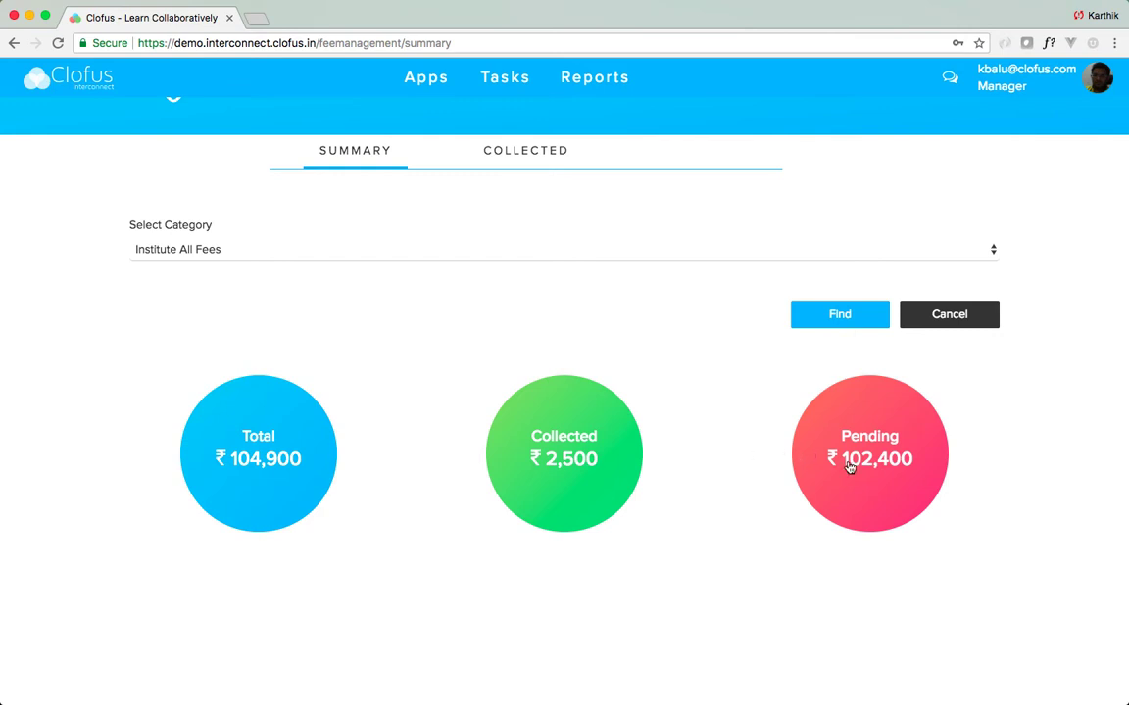
pyautogui.scroll(2, 688, 425)
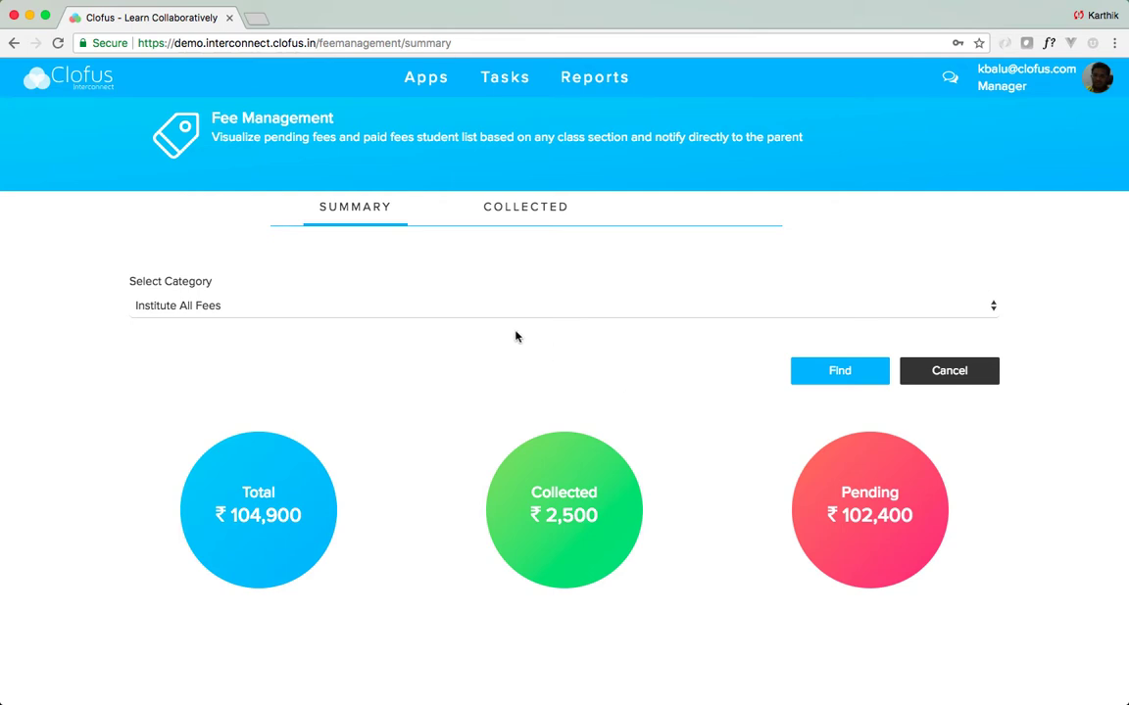
# Open the category choices for the fee summary
pyautogui.click(483, 315)
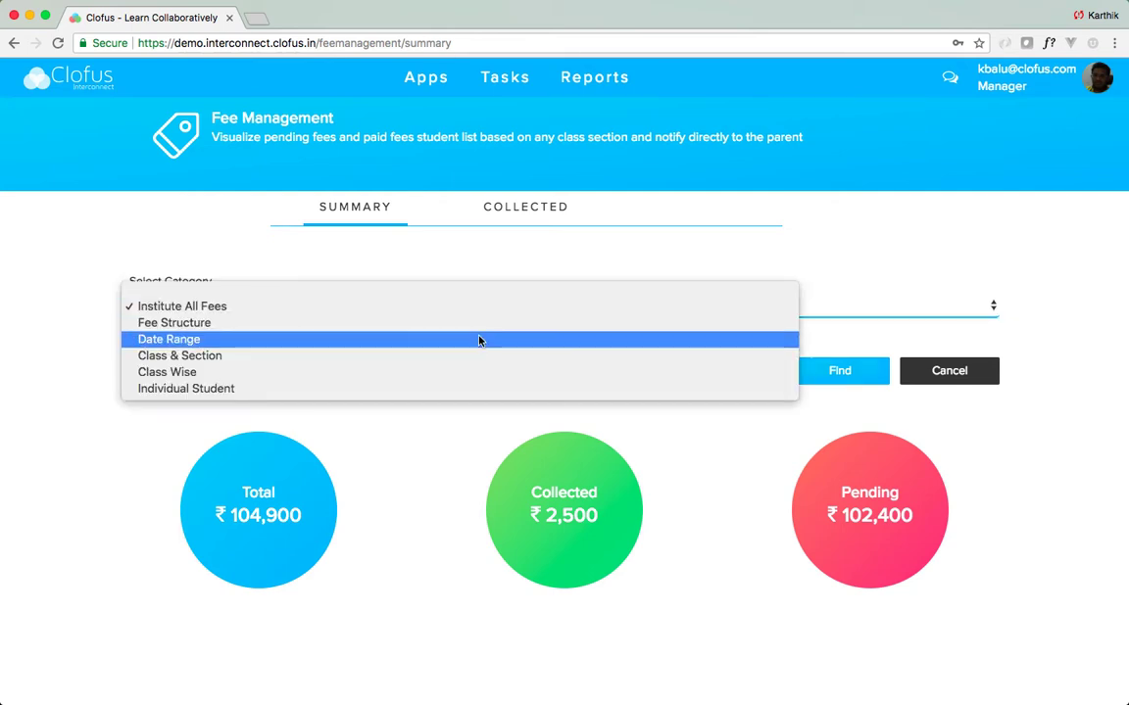